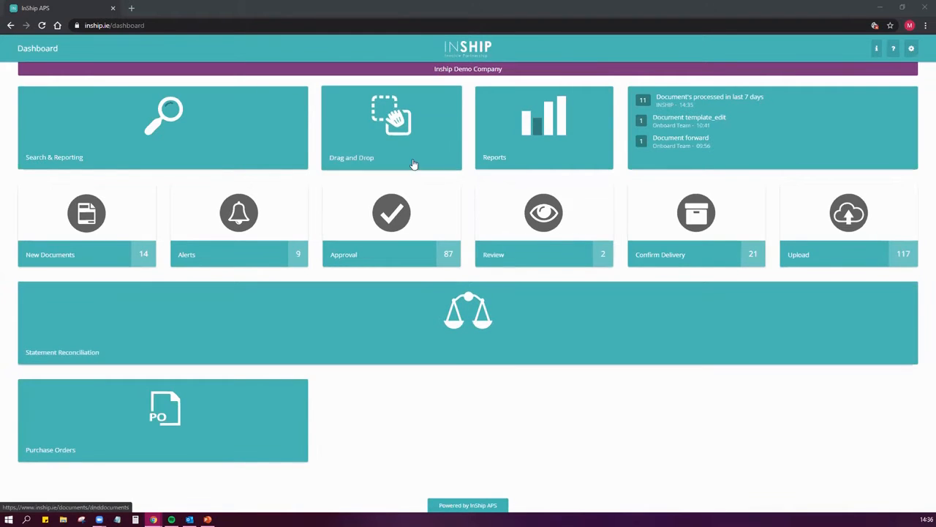
View the Drag and Drop upload page, toggle Split Pages on and off, and return to the dashboard
{"action": "left_click", "coordinate": [384, 134]}
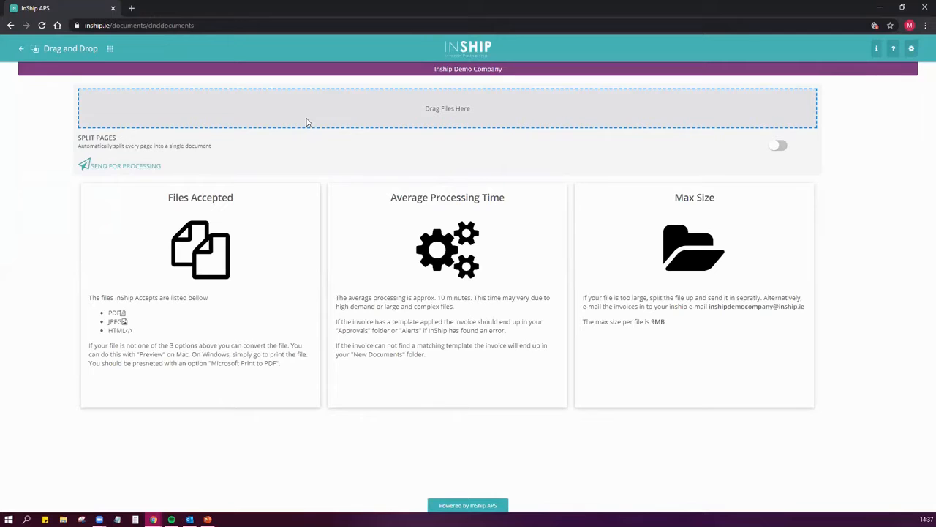
{"action": "left_click", "coordinate": [779, 149]}
{"action": "left_click", "coordinate": [778, 150]}
{"action": "left_click", "coordinate": [110, 50]}
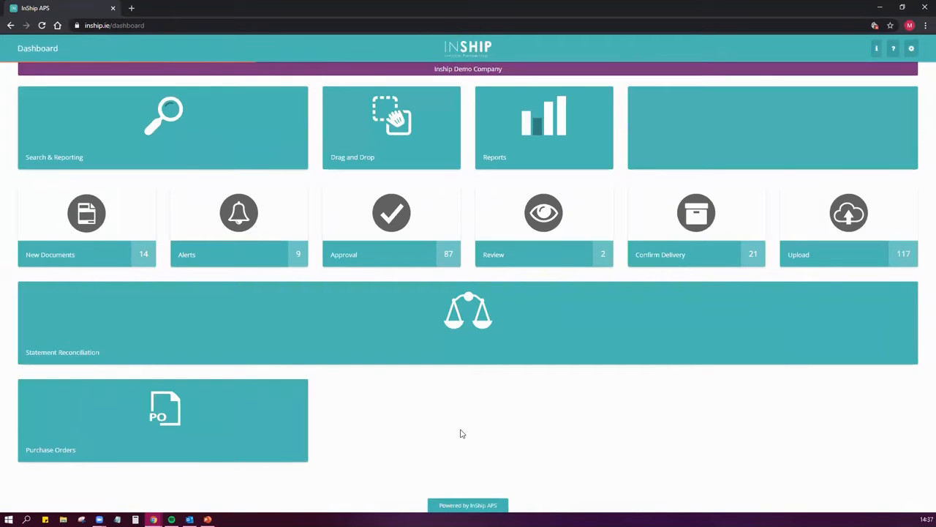
View the company's Email Account Settings within Company Settings, and return to the dashboard
{"action": "left_click", "coordinate": [100, 225]}
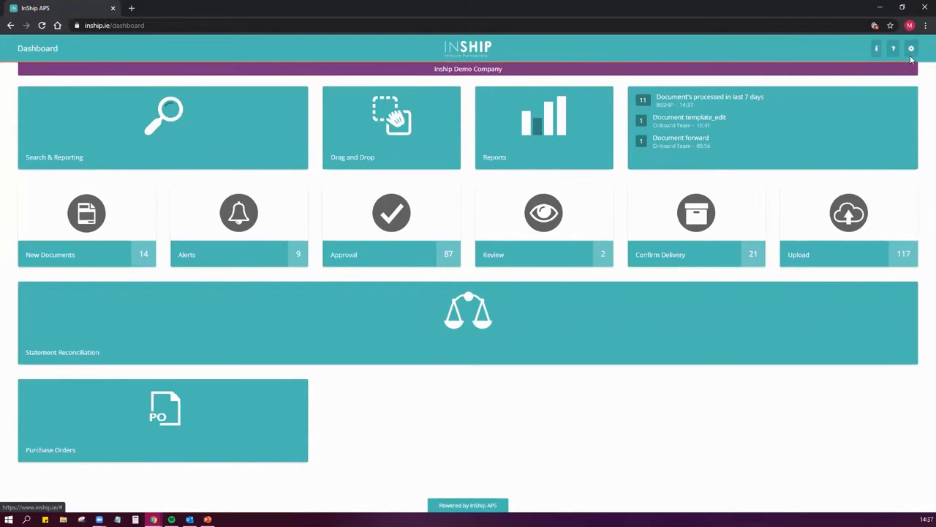
{"action": "left_click", "coordinate": [911, 51]}
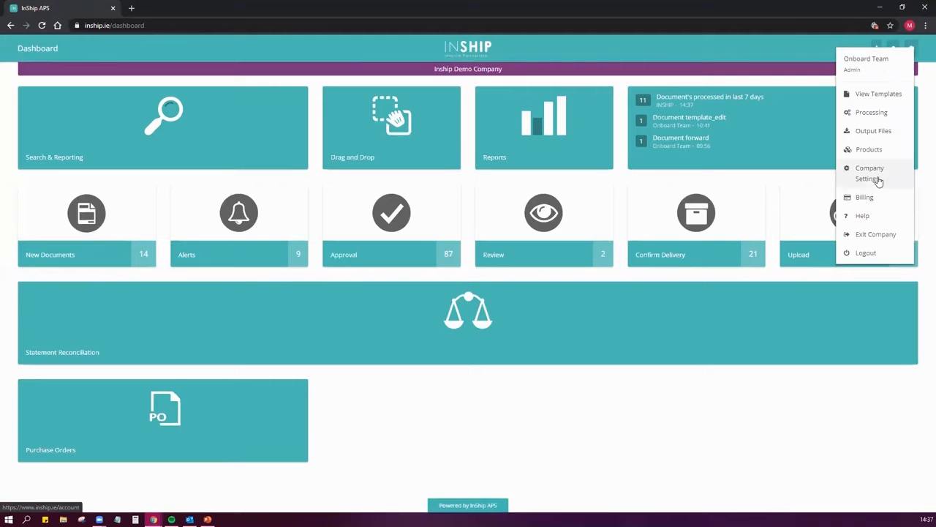
{"action": "left_click", "coordinate": [879, 180]}
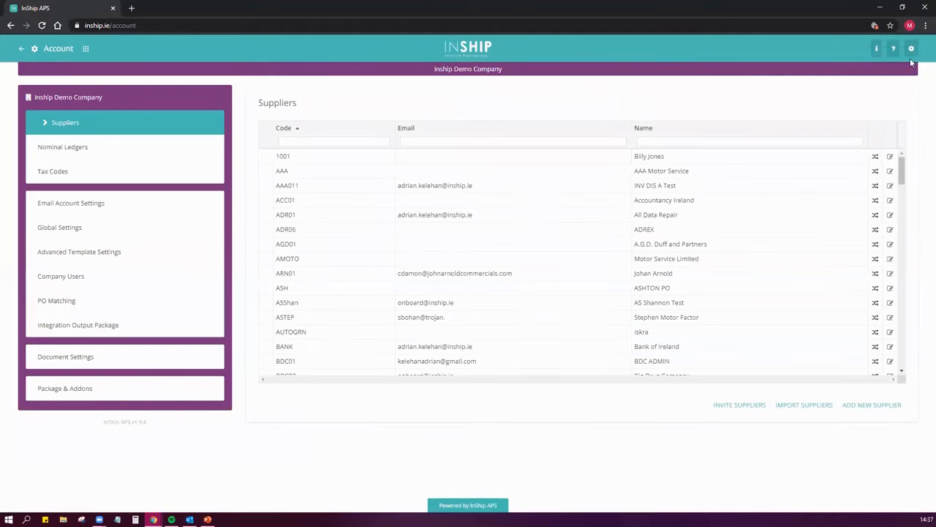
{"action": "left_click", "coordinate": [912, 52]}
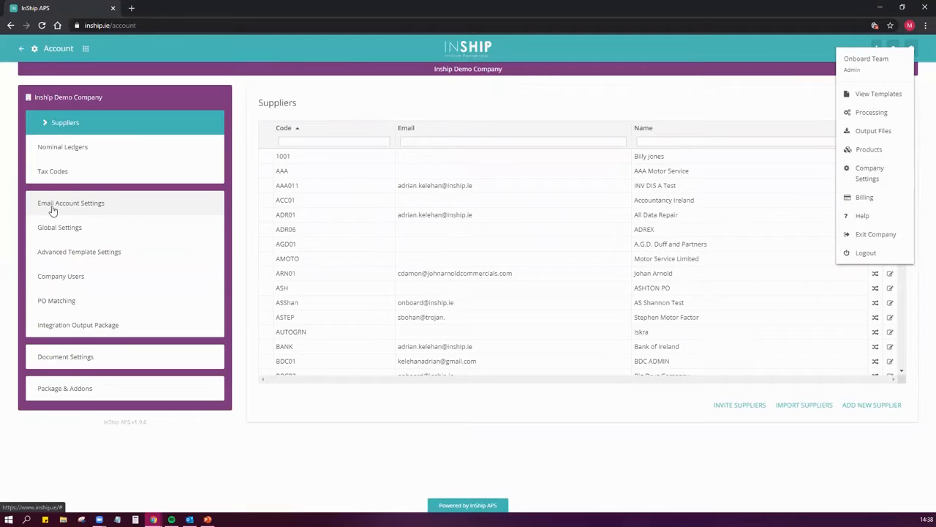
{"action": "left_click", "coordinate": [97, 207]}
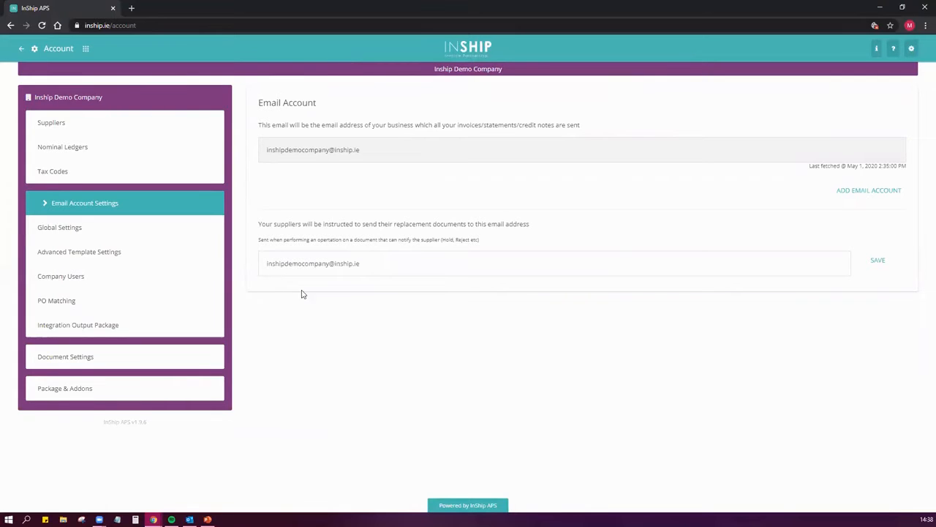
{"action": "left_click", "coordinate": [84, 48]}
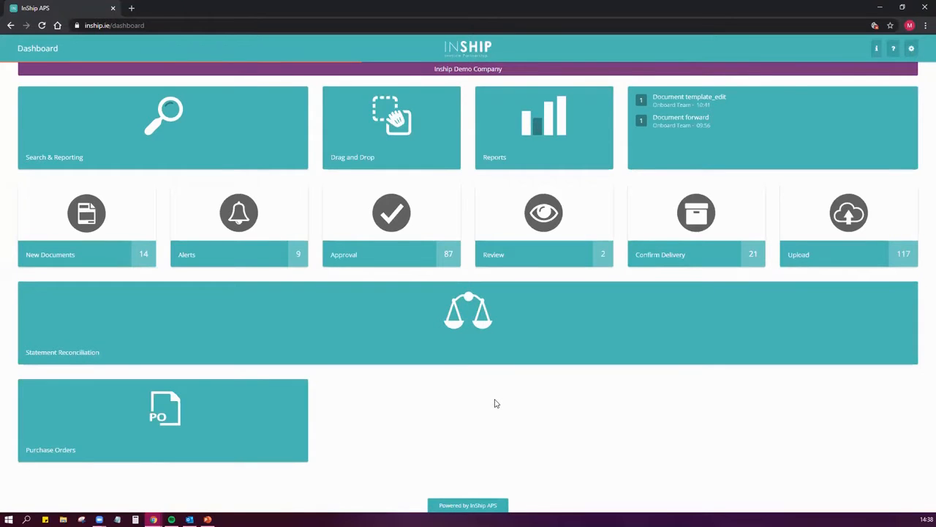
Open CREDIT NOTE.pdf from its 01-05-2020 group in New Documents and go to template creation
{"action": "left_click", "coordinate": [108, 228]}
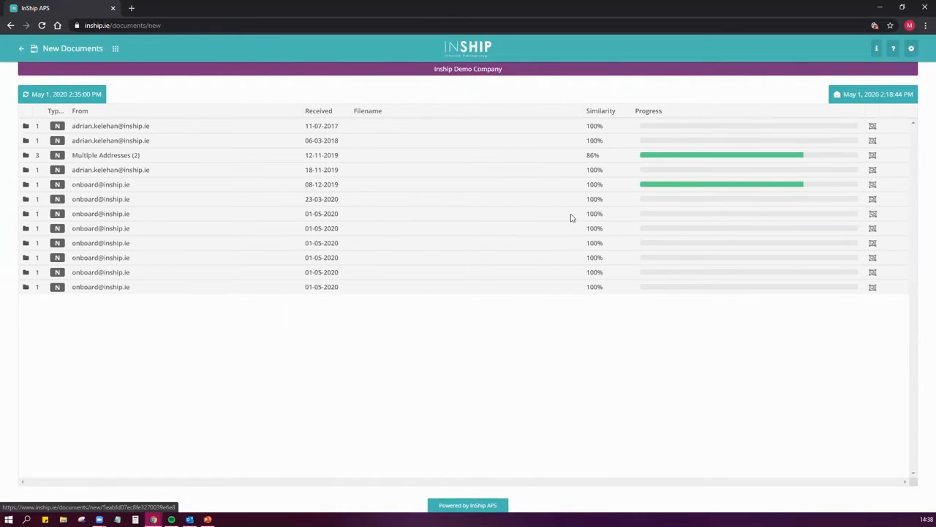
{"action": "left_click", "coordinate": [479, 215]}
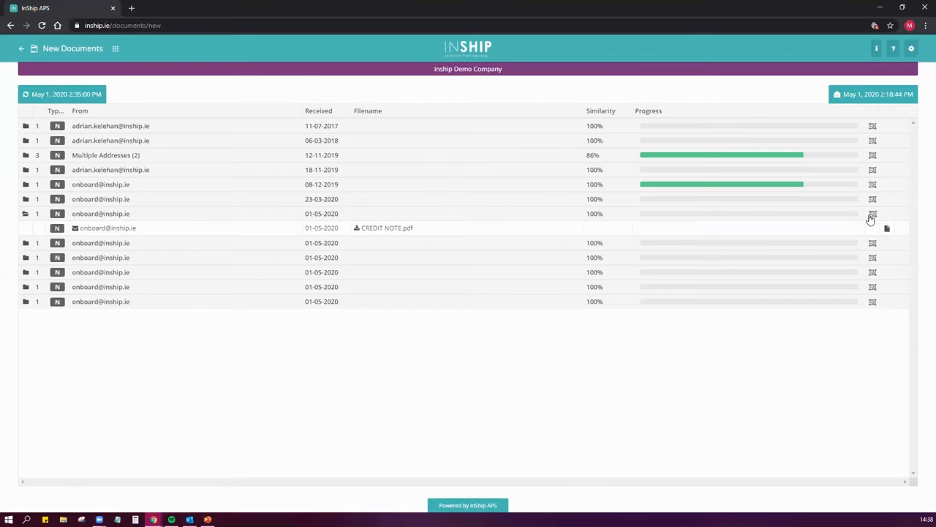
{"action": "left_click", "coordinate": [886, 229]}
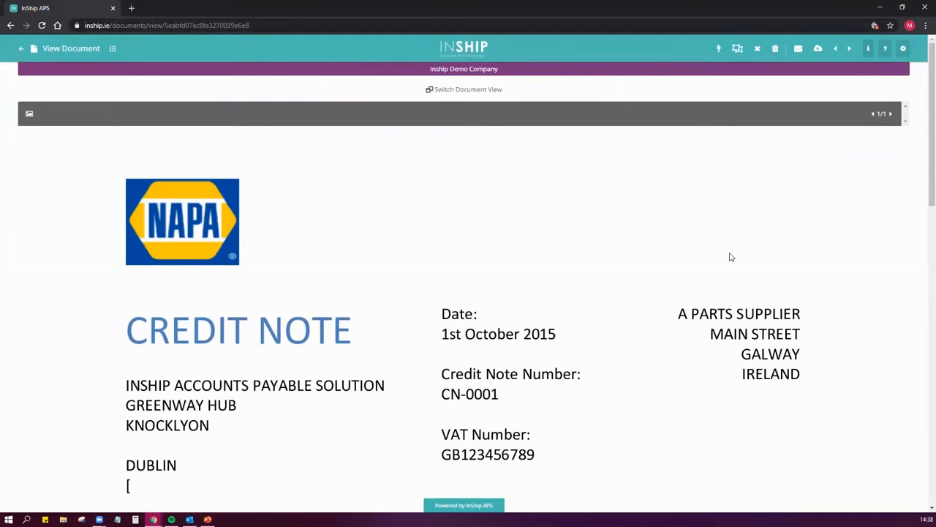
{"action": "left_click", "coordinate": [738, 50]}
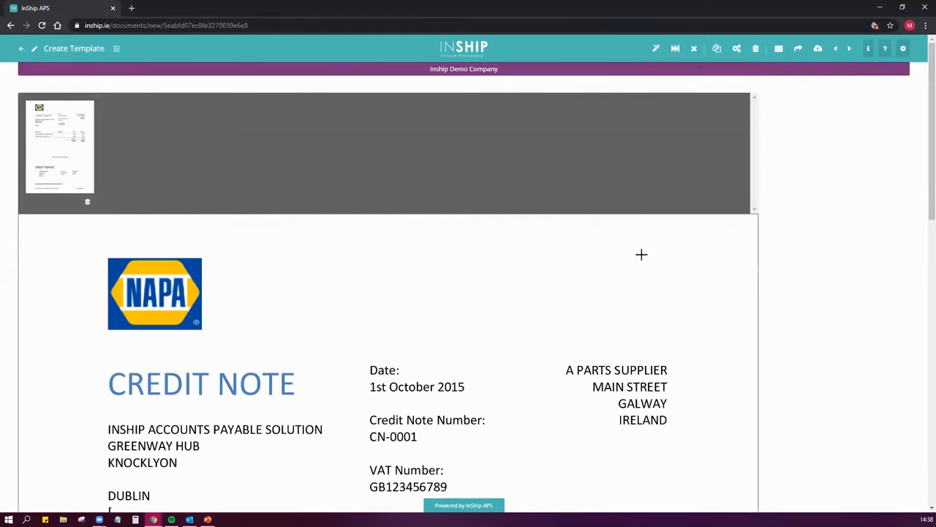
Set up the document as a Credit Note and assign the supplier NEWACC - A Part Supply Company by filtering supplier names for "a part"
{"action": "left_click", "coordinate": [657, 48]}
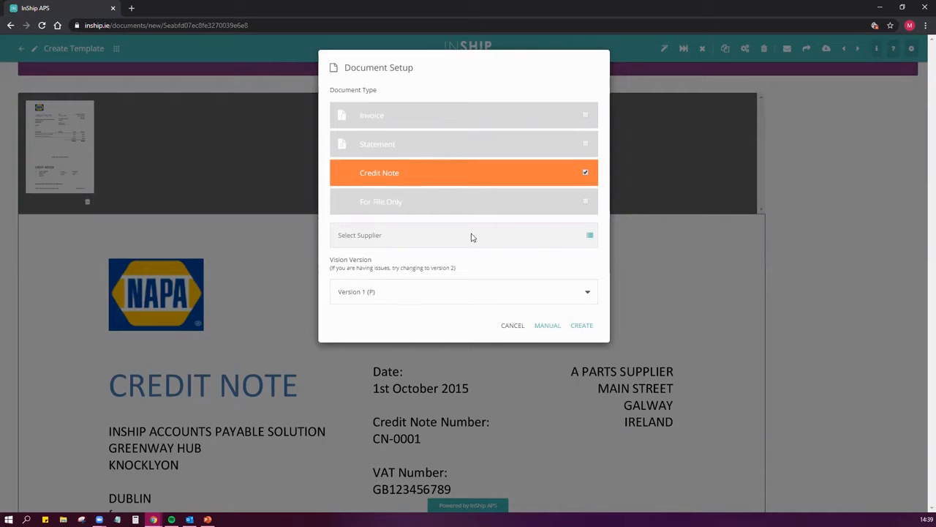
{"action": "left_click", "coordinate": [589, 234]}
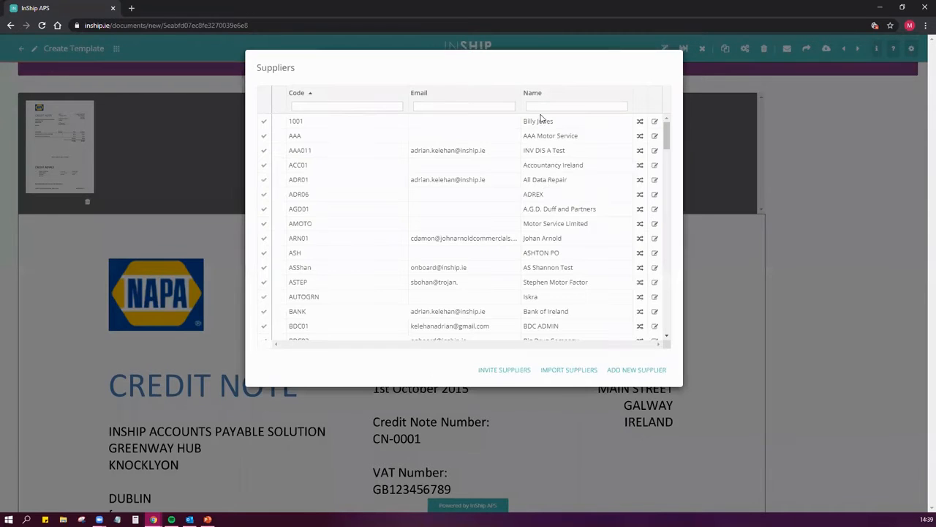
{"action": "left_click_drag", "start_coordinate": [564, 63], "coordinate": [395, 96]}
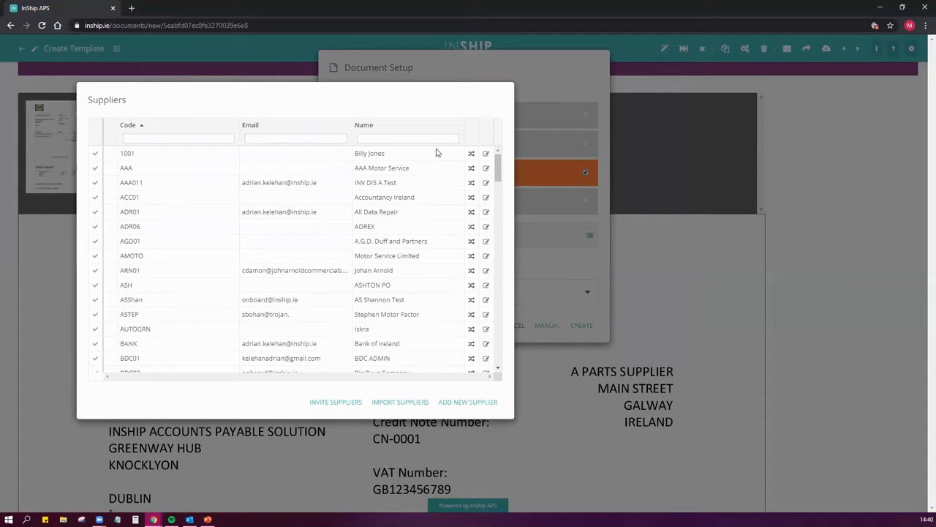
{"action": "type", "text": "a part"}
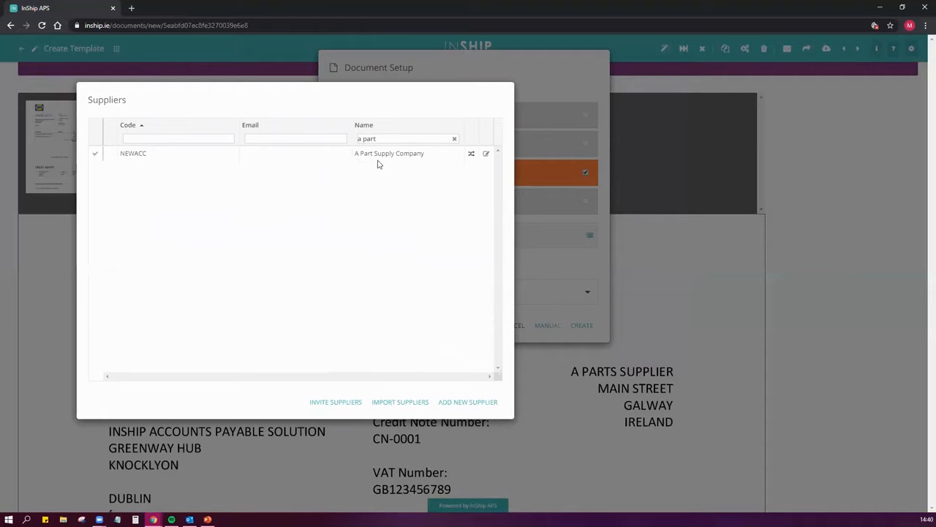
{"action": "left_click", "coordinate": [95, 156]}
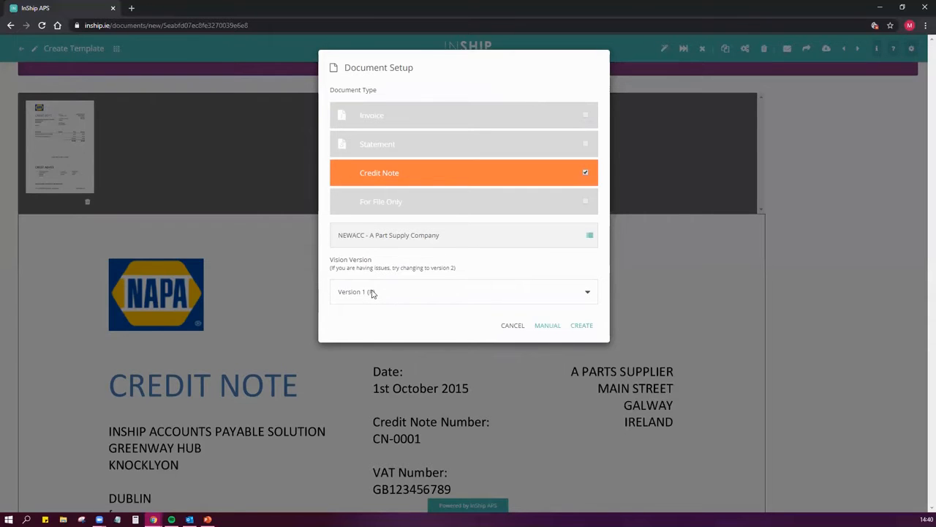
Look through the vision versions, keep Version 1 (P), and create the credit note template
{"action": "left_click", "coordinate": [455, 290]}
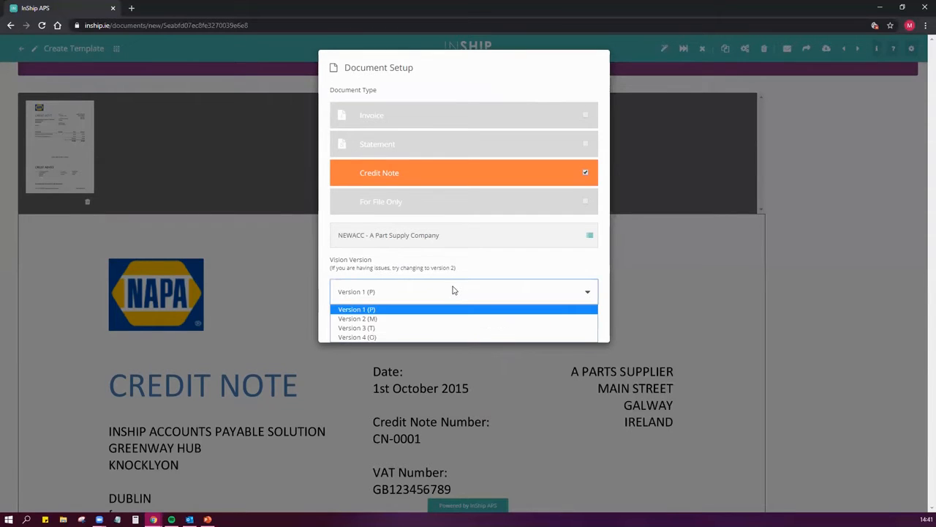
{"action": "left_click", "coordinate": [453, 290]}
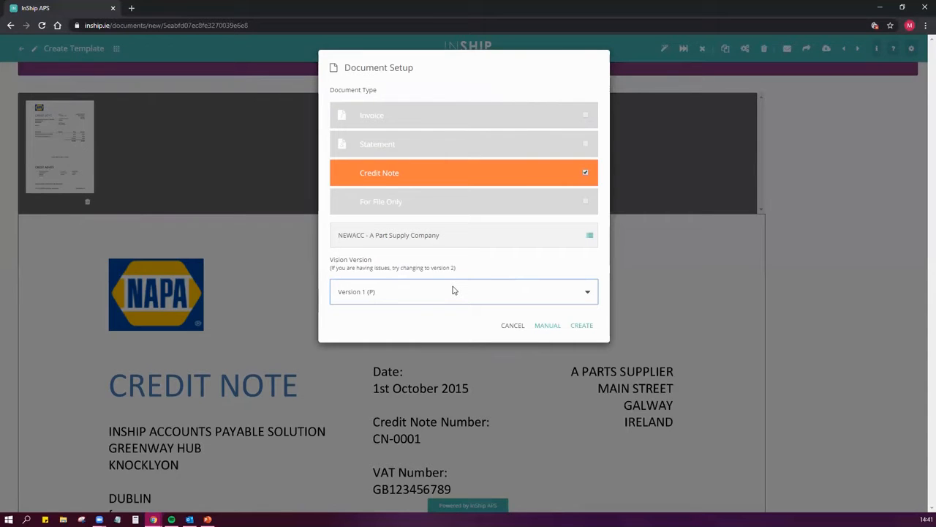
{"action": "left_click", "coordinate": [394, 322]}
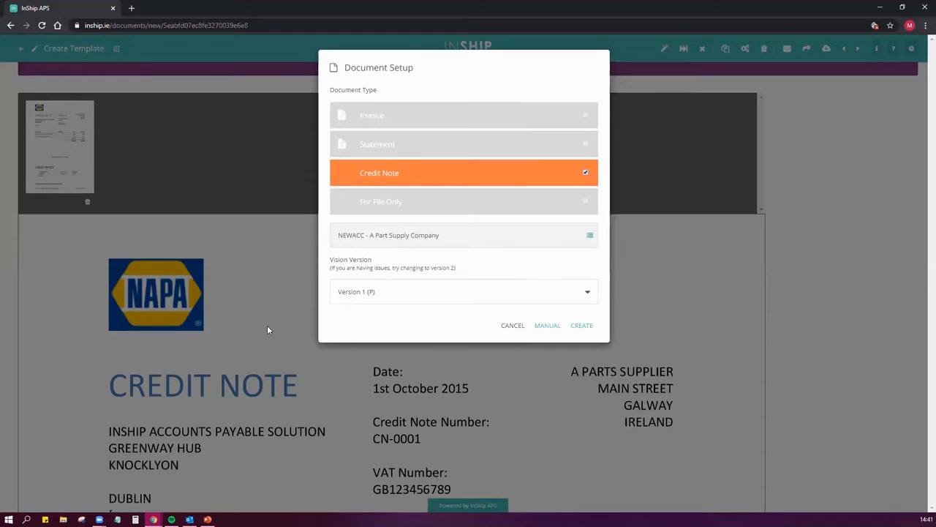
{"action": "left_click", "coordinate": [390, 296]}
{"action": "left_click", "coordinate": [391, 299]}
{"action": "left_click", "coordinate": [418, 321]}
{"action": "left_click", "coordinate": [419, 293]}
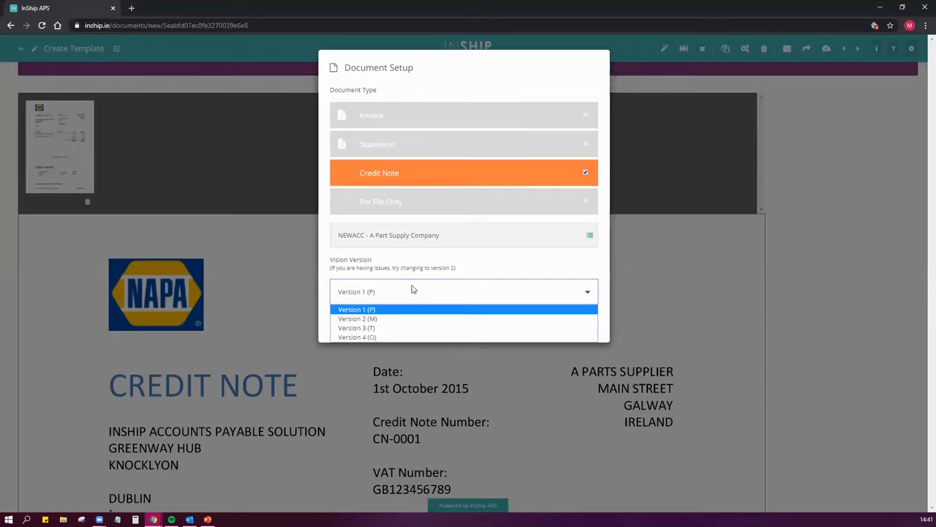
{"action": "left_click", "coordinate": [413, 310]}
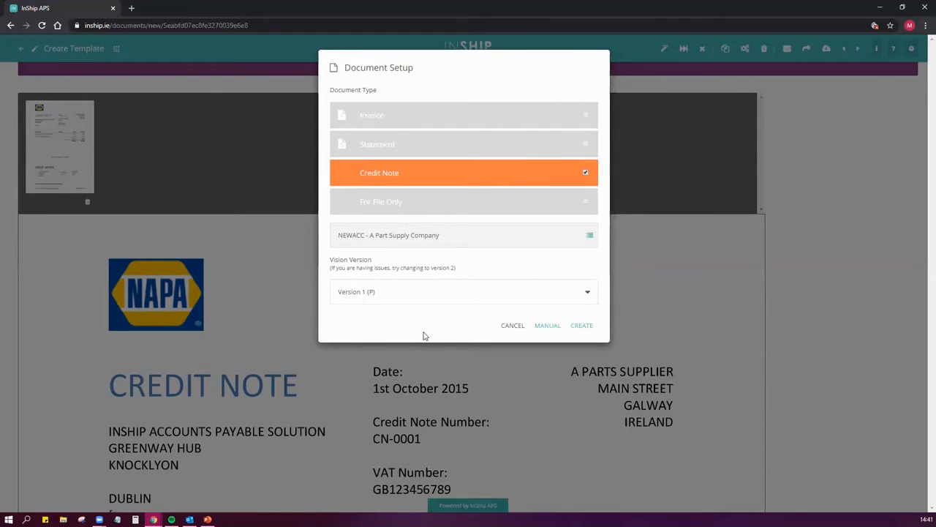
{"action": "left_click", "coordinate": [582, 325]}
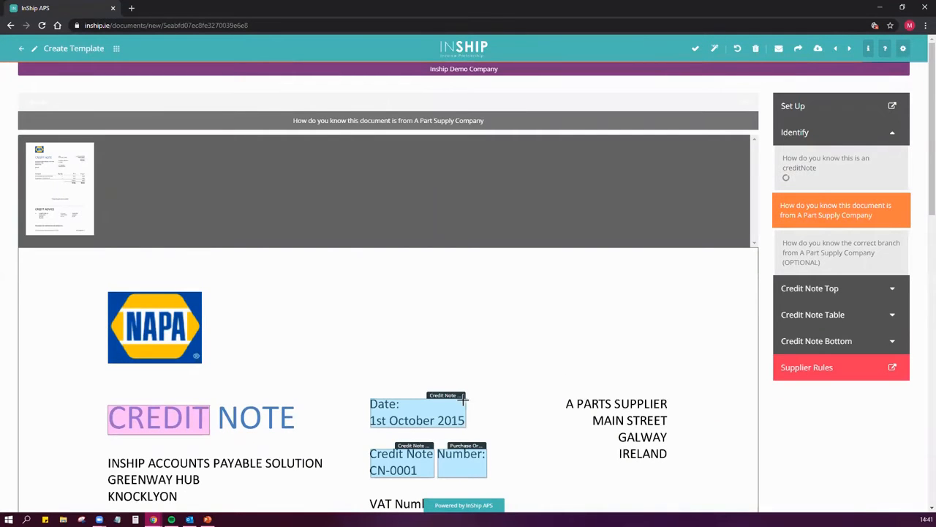
Review the detected Credit Note Top fields and the template restart options without restarting the template
{"action": "left_click", "coordinate": [813, 294]}
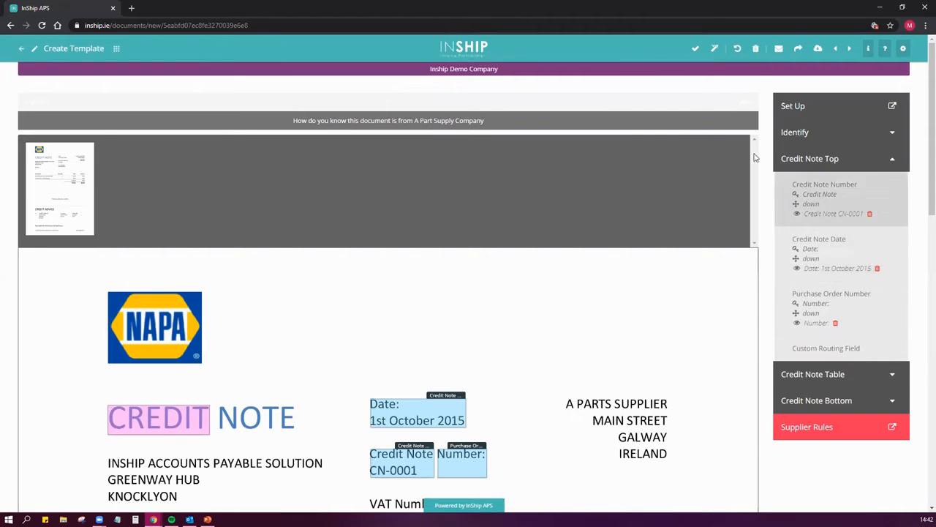
{"action": "left_click", "coordinate": [739, 49]}
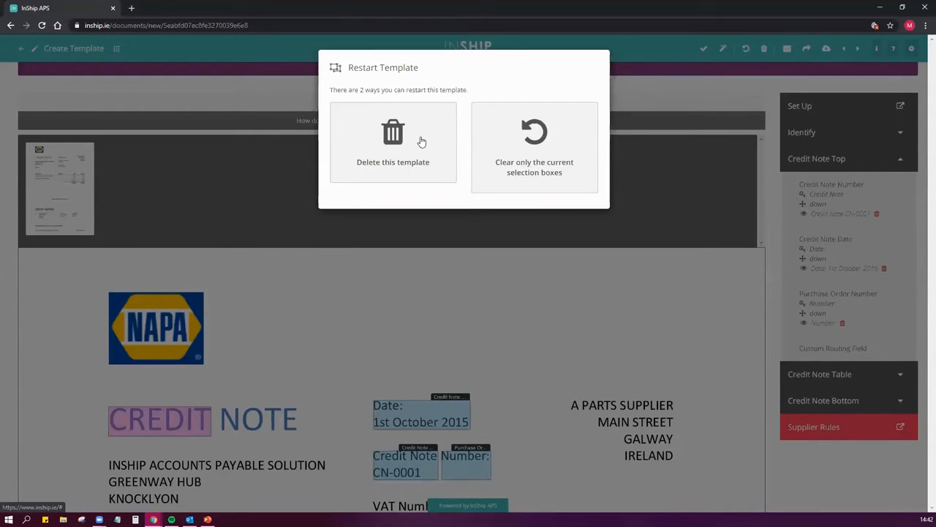
{"action": "left_click", "coordinate": [691, 211]}
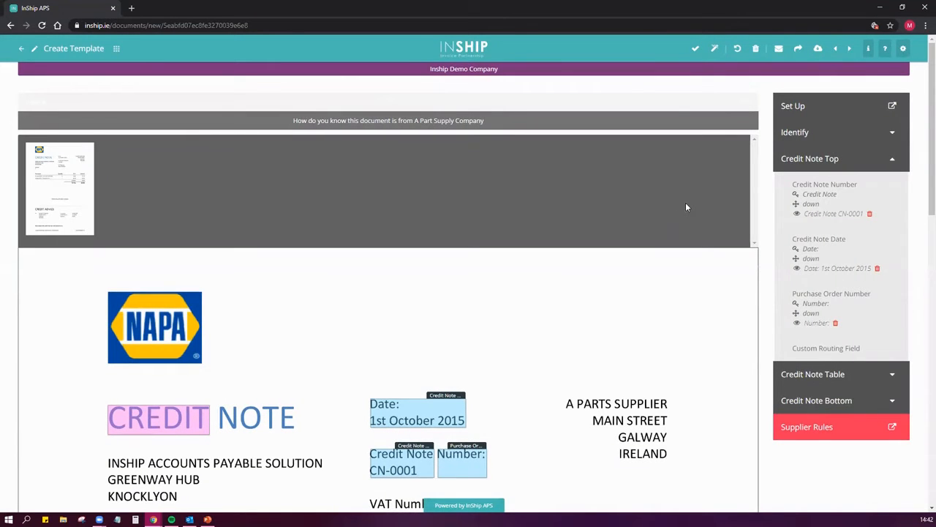
Highlight the NAPA logo as the mark identifying documents from A Part Supply Company
{"action": "left_click", "coordinate": [816, 138]}
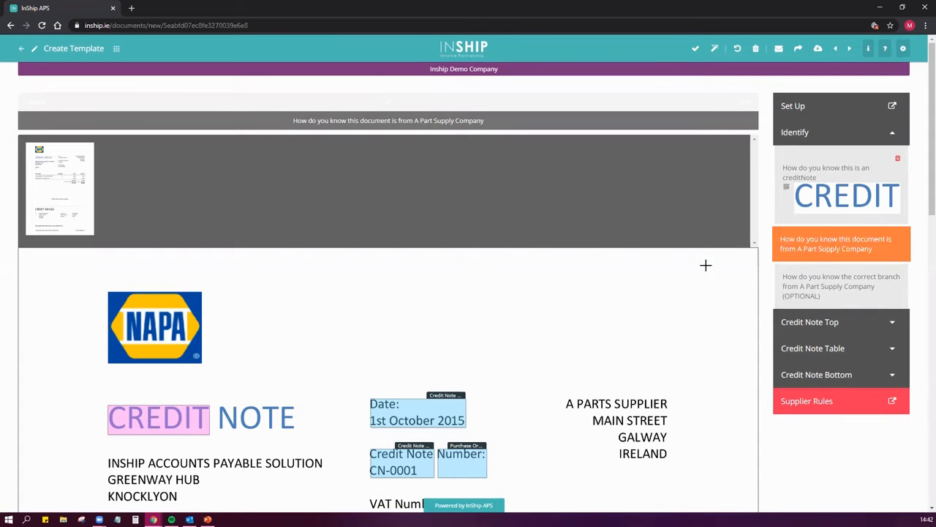
{"action": "scroll", "coordinate": [710, 274], "scroll_direction": "down", "scroll_amount": 2}
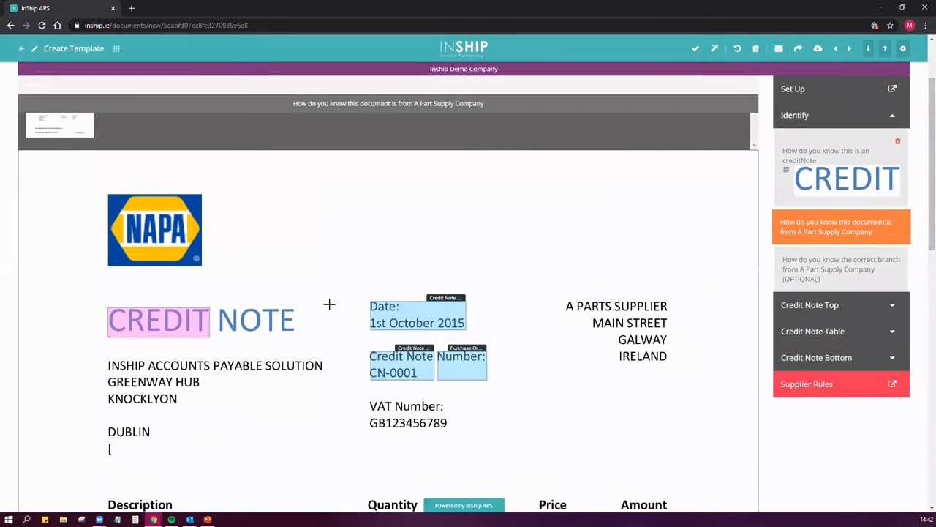
{"action": "left_click_drag", "start_coordinate": [101, 190], "coordinate": [211, 276]}
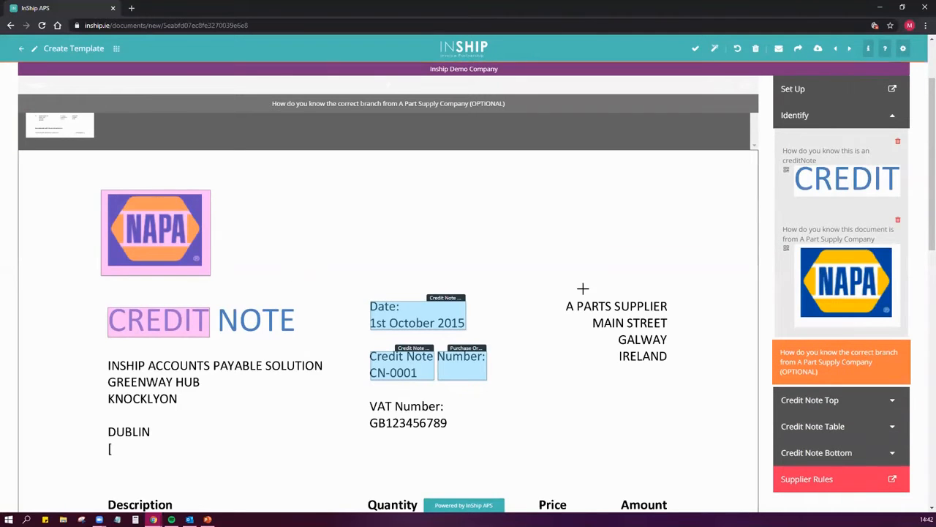
Try the A PARTS SUPPLIER text as the supplier identifier, delete it, and highlight the NAPA logo again
{"action": "left_click_drag", "start_coordinate": [559, 298], "coordinate": [674, 316]}
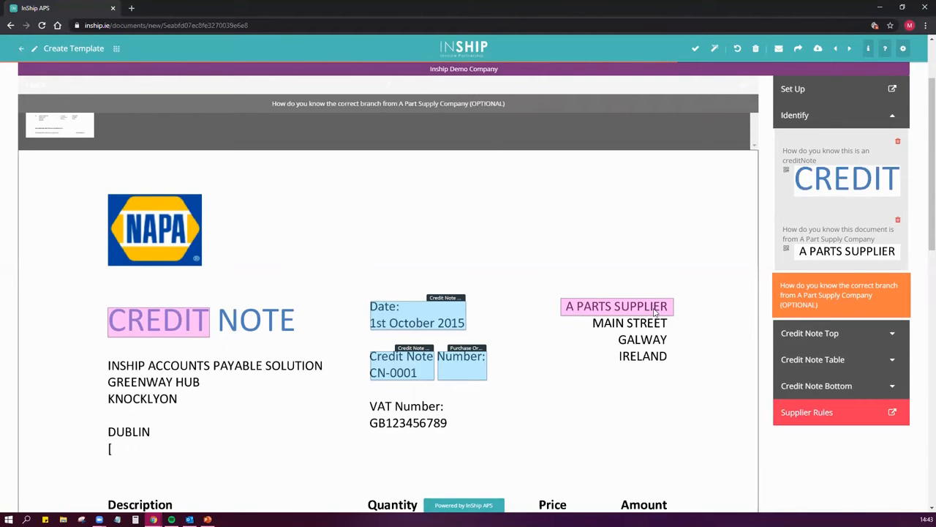
{"action": "left_click", "coordinate": [900, 222]}
{"action": "left_click_drag", "start_coordinate": [92, 181], "coordinate": [213, 275]}
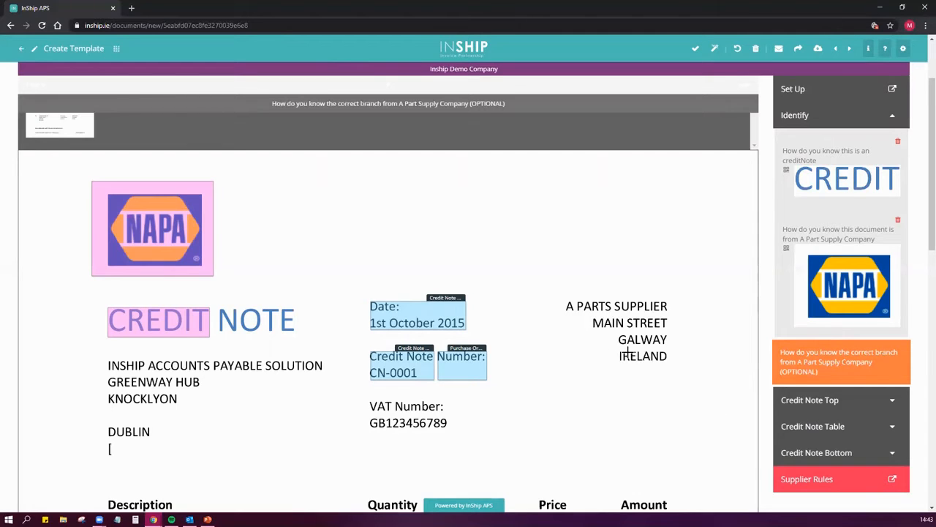
Try highlighting IRELAND in the supplier address as the optional branch identifier, and remove that selection
{"action": "left_click_drag", "start_coordinate": [615, 351], "coordinate": [671, 363]}
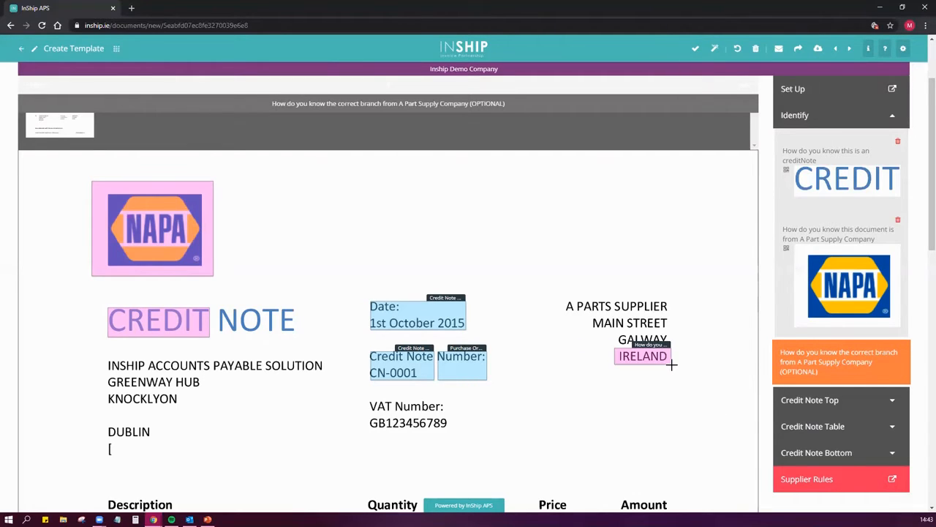
{"action": "left_click", "coordinate": [829, 120]}
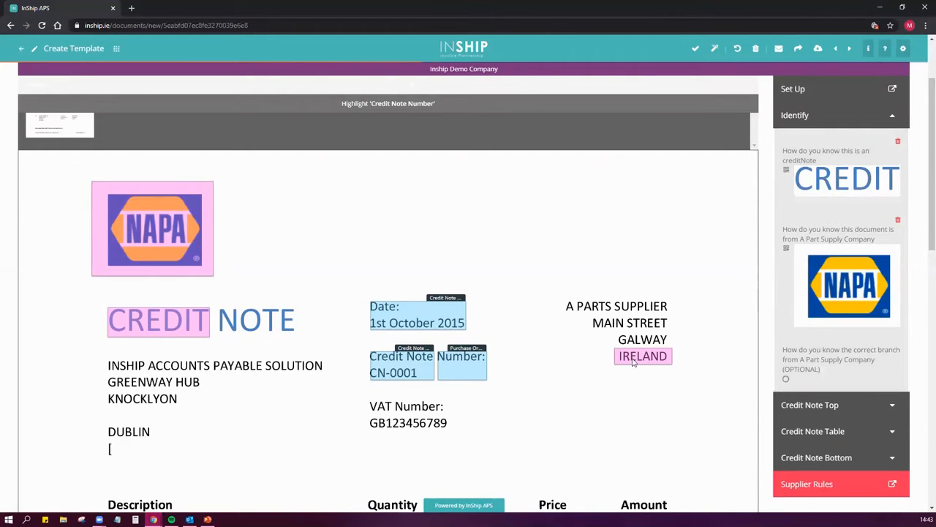
{"action": "left_click", "coordinate": [662, 357]}
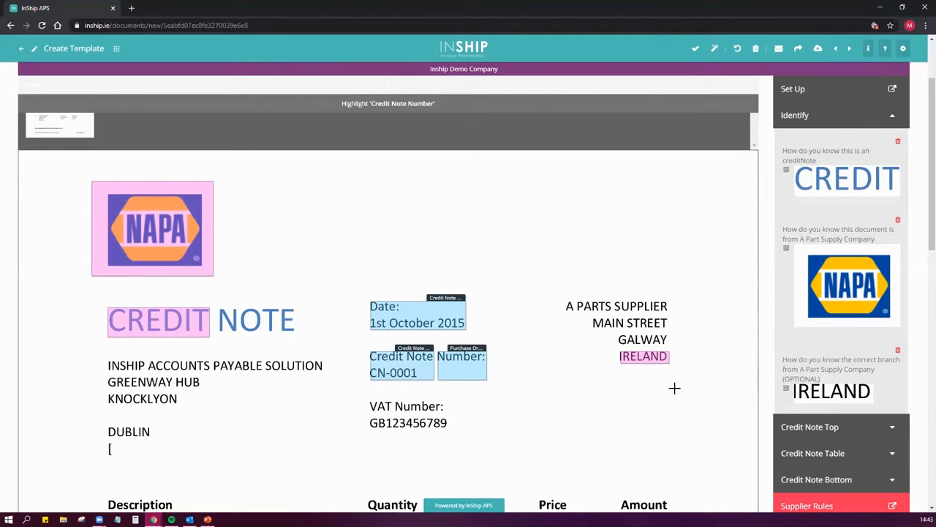
{"action": "left_click", "coordinate": [649, 364]}
{"action": "mouse_move", "coordinate": [549, 288]}
{"action": "left_mouse_down"}
{"action": "mouse_move", "coordinate": [704, 372]}
{"action": "mouse_move", "coordinate": [547, 281]}
{"action": "mouse_move", "coordinate": [551, 291]}
{"action": "left_mouse_up"}
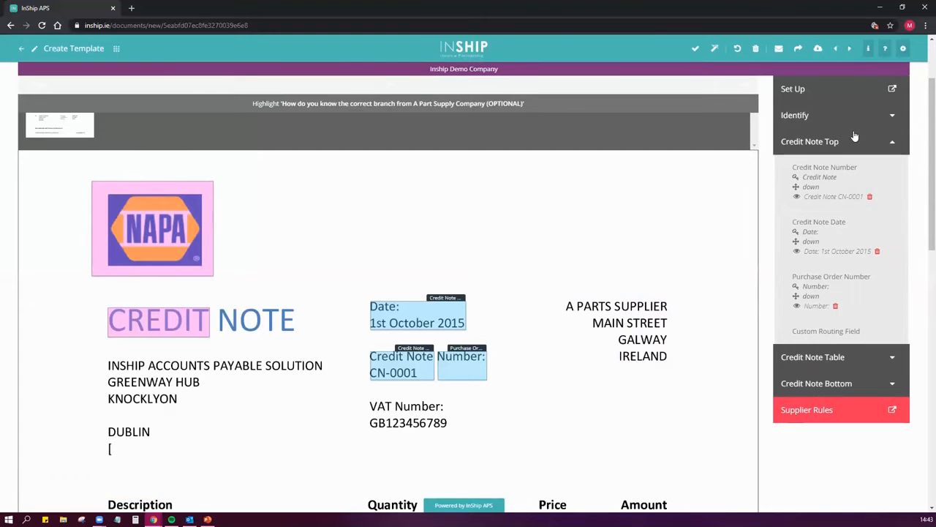
Remove the Purchase Order Number selection from the Credit Note Top fields, and check the Credit Note Number and Credit Note Date selections
{"action": "left_click", "coordinate": [828, 117]}
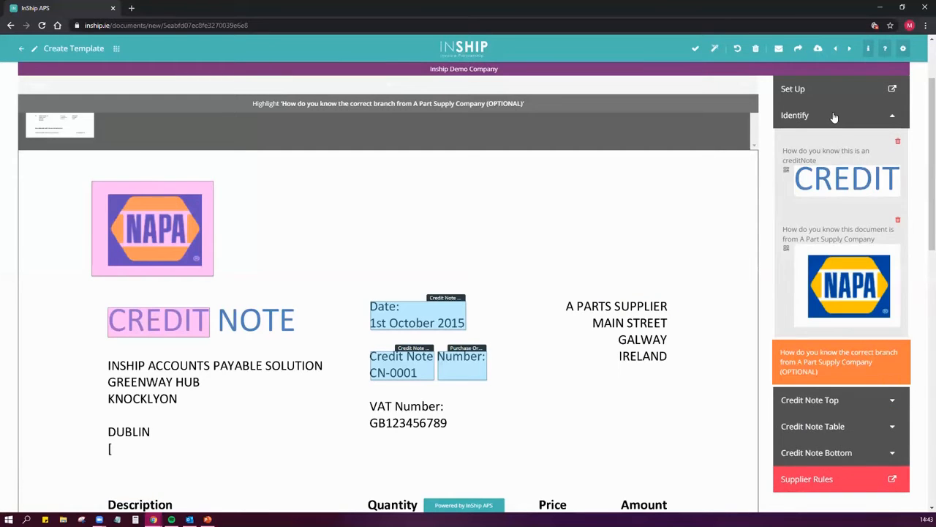
{"action": "left_click", "coordinate": [832, 117]}
{"action": "left_click", "coordinate": [831, 142]}
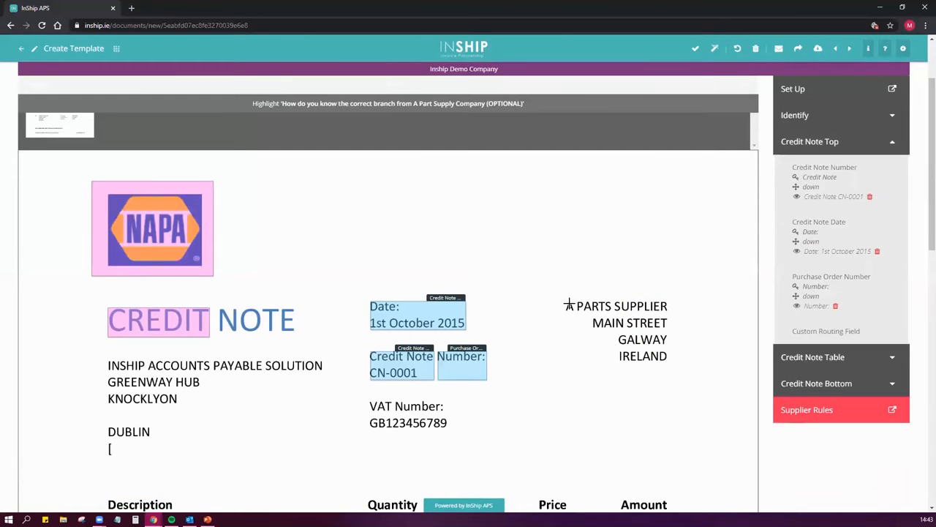
{"action": "scroll", "coordinate": [596, 219], "scroll_direction": "down", "scroll_amount": 3}
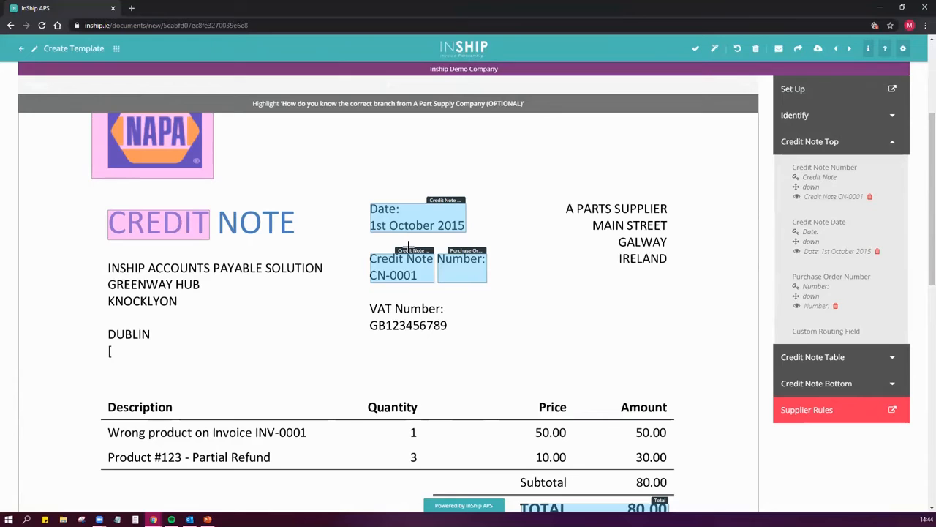
{"action": "left_click", "coordinate": [836, 307]}
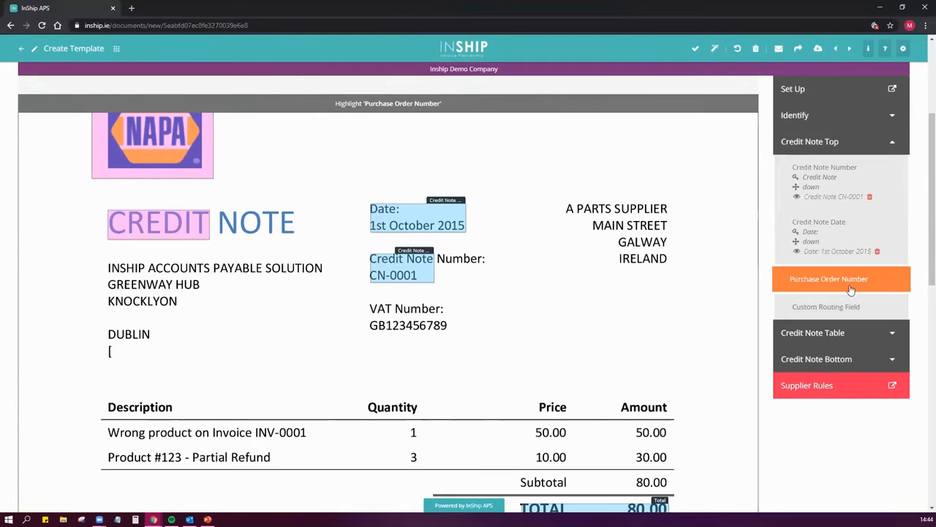
{"action": "left_click", "coordinate": [840, 183]}
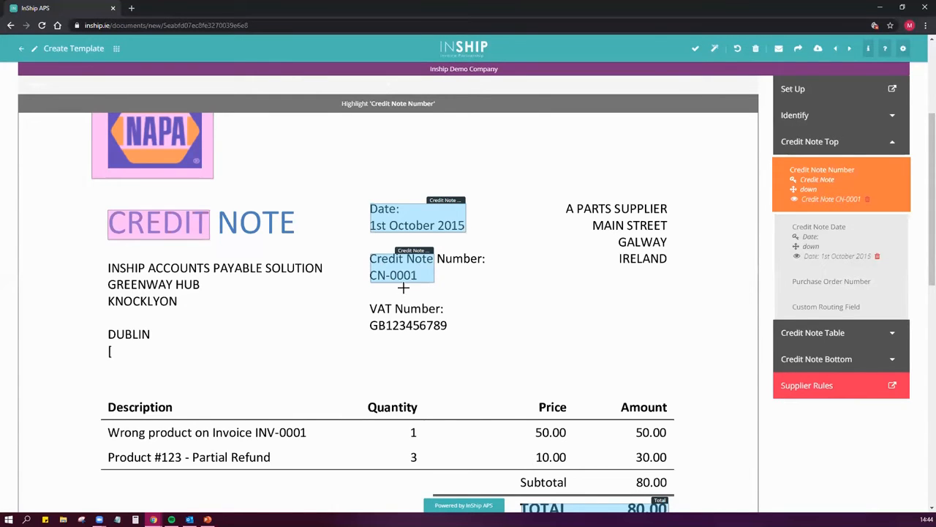
{"action": "left_click", "coordinate": [823, 241]}
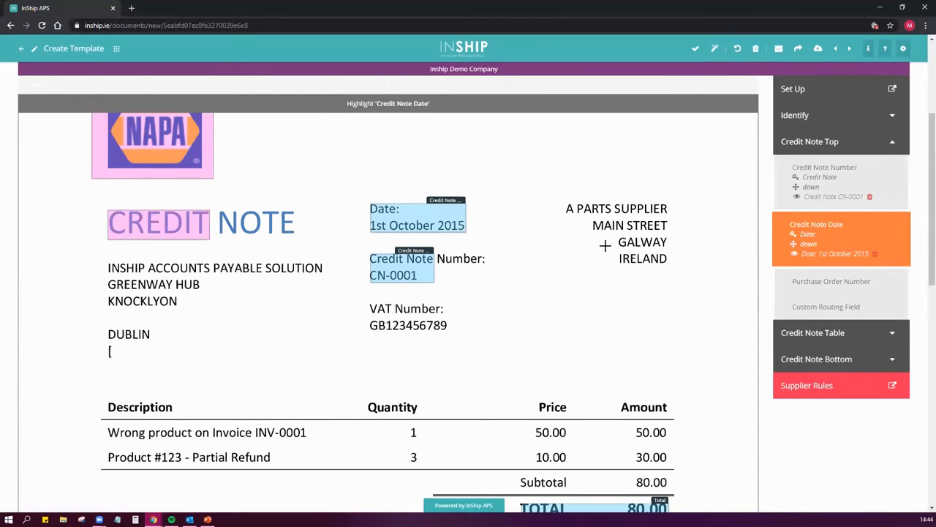
Highlight both item values under the Quantity heading as the Quantity field of the Credit Note Table
{"action": "scroll", "coordinate": [605, 246], "scroll_direction": "down", "scroll_amount": 1}
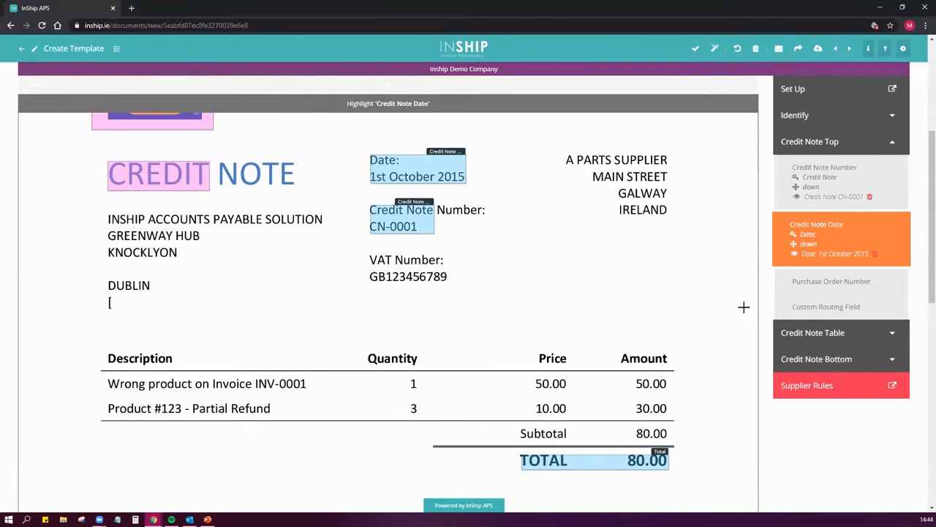
{"action": "scroll", "coordinate": [615, 259], "scroll_direction": "up", "scroll_amount": 1}
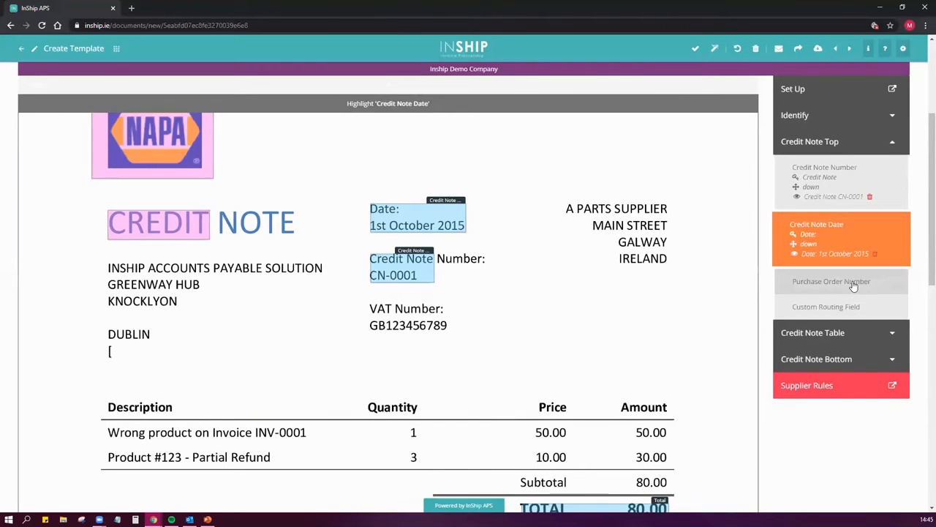
{"action": "scroll", "coordinate": [646, 354], "scroll_direction": "down", "scroll_amount": 1}
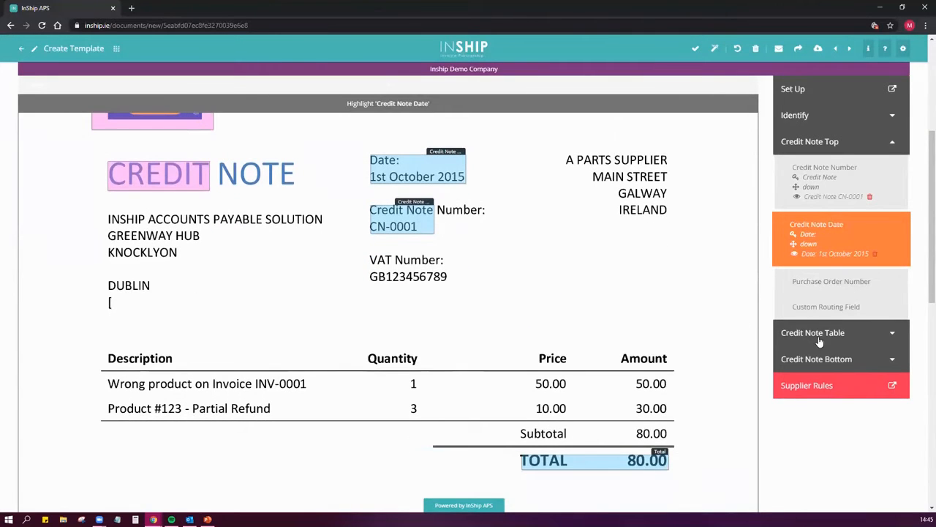
{"action": "left_click", "coordinate": [822, 338]}
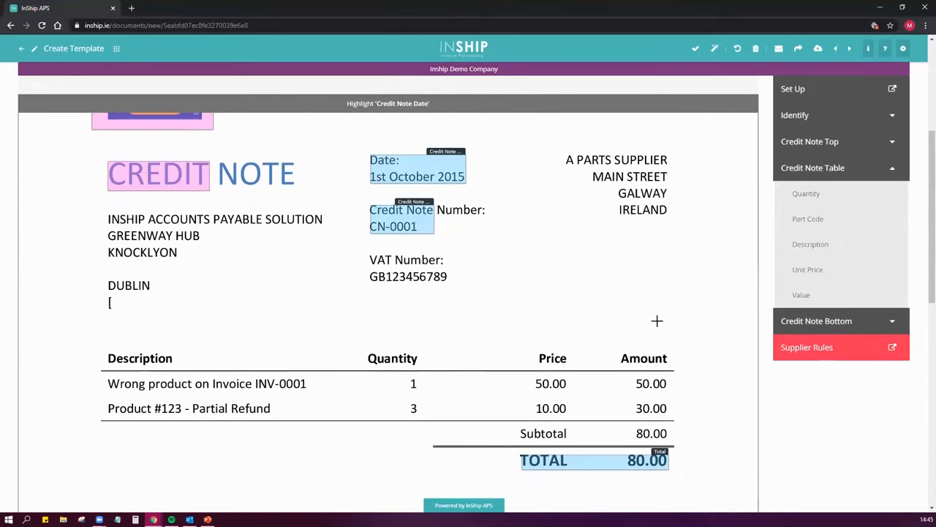
{"action": "scroll", "coordinate": [637, 314], "scroll_direction": "down", "scroll_amount": 2}
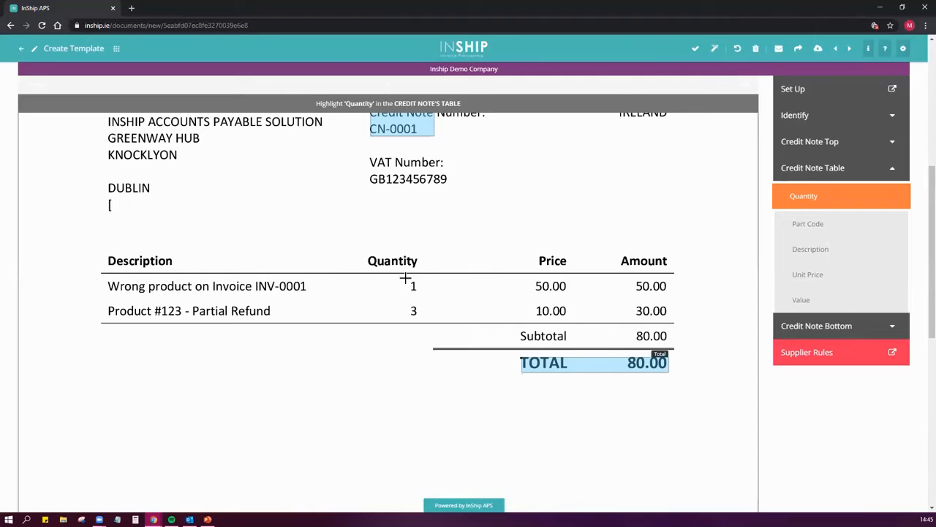
{"action": "left_click_drag", "start_coordinate": [364, 273], "coordinate": [422, 319]}
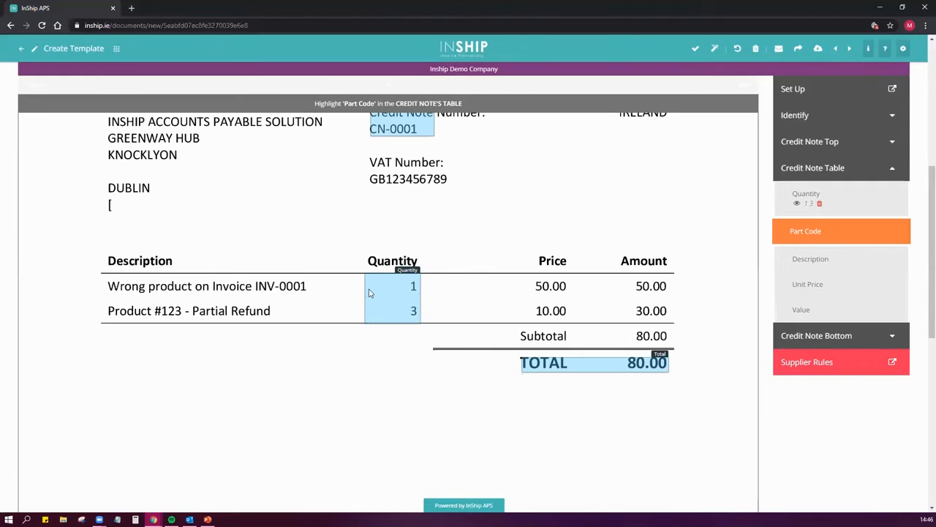
Try a narrow Quantity selection around only the figures, remove it, and highlight the full width of the Quantity column again
{"action": "left_click", "coordinate": [416, 275]}
{"action": "left_click_drag", "start_coordinate": [401, 272], "coordinate": [418, 320]}
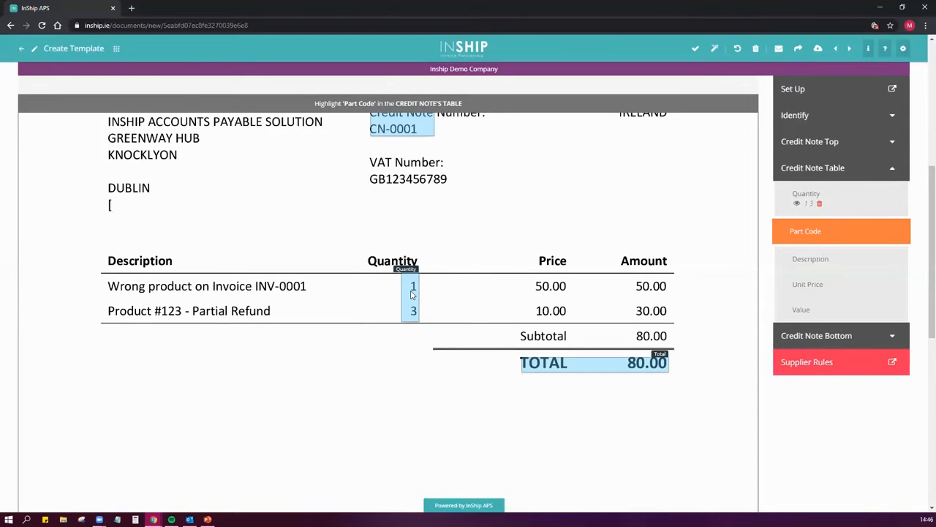
{"action": "left_click", "coordinate": [411, 295]}
{"action": "left_click_drag", "start_coordinate": [364, 273], "coordinate": [424, 322]}
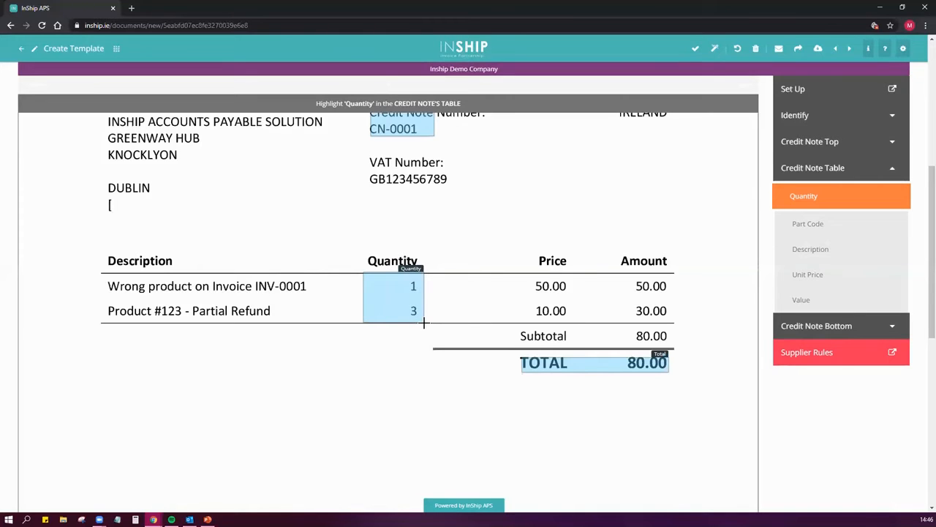
{"action": "left_click_drag", "start_coordinate": [424, 323], "coordinate": [425, 321]}
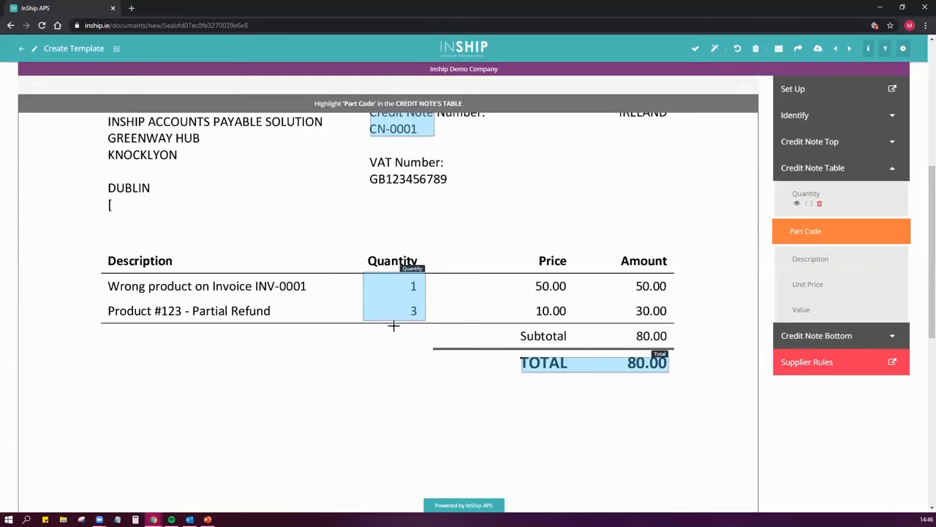
Skip Part Code and highlight the item rows under Description, Price and Amount as the Description, Unit Price and Value fields
{"action": "left_click", "coordinate": [803, 260]}
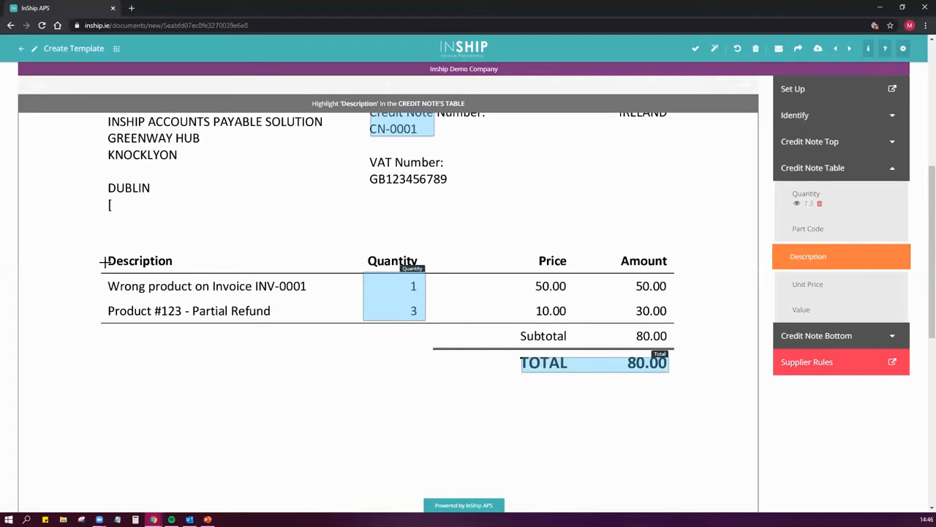
{"action": "left_click_drag", "start_coordinate": [101, 273], "coordinate": [356, 286]}
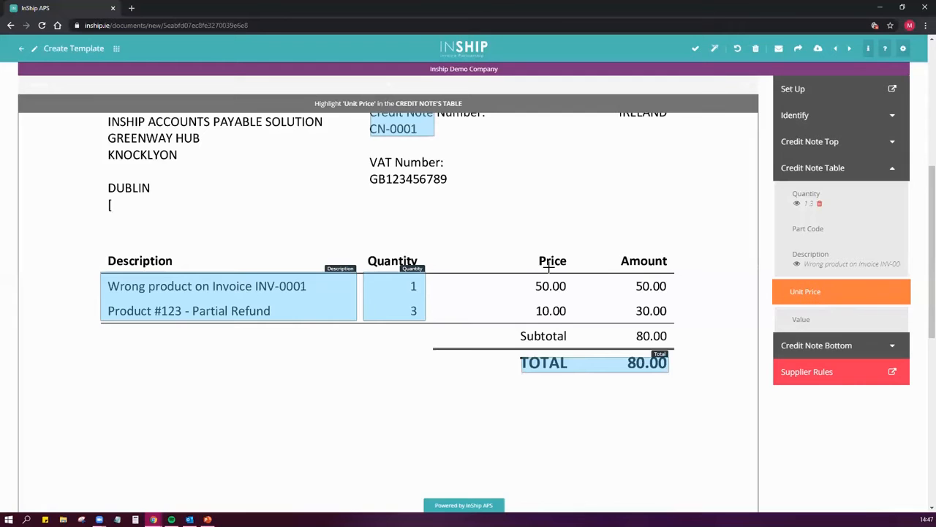
{"action": "left_click_drag", "start_coordinate": [522, 273], "coordinate": [583, 278]}
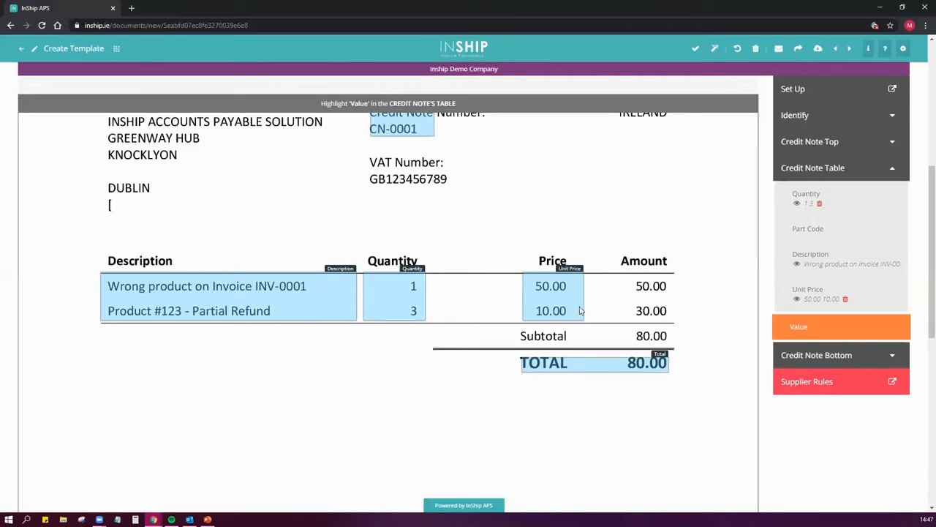
{"action": "left_click_drag", "start_coordinate": [610, 273], "coordinate": [677, 272]}
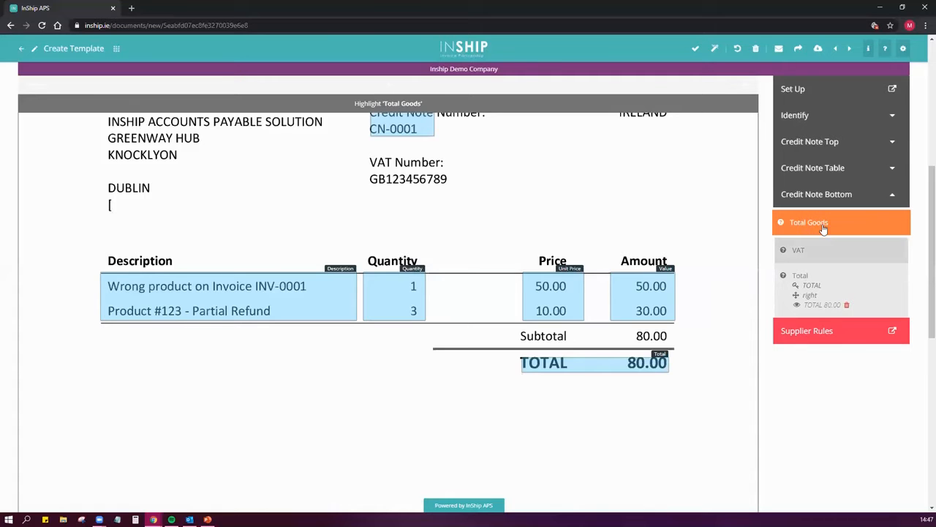
Highlight the Subtotal label and its amount as Total Goods, leave VAT unassigned, and check the Total selection
{"action": "left_click_drag", "start_coordinate": [517, 329], "coordinate": [670, 343]}
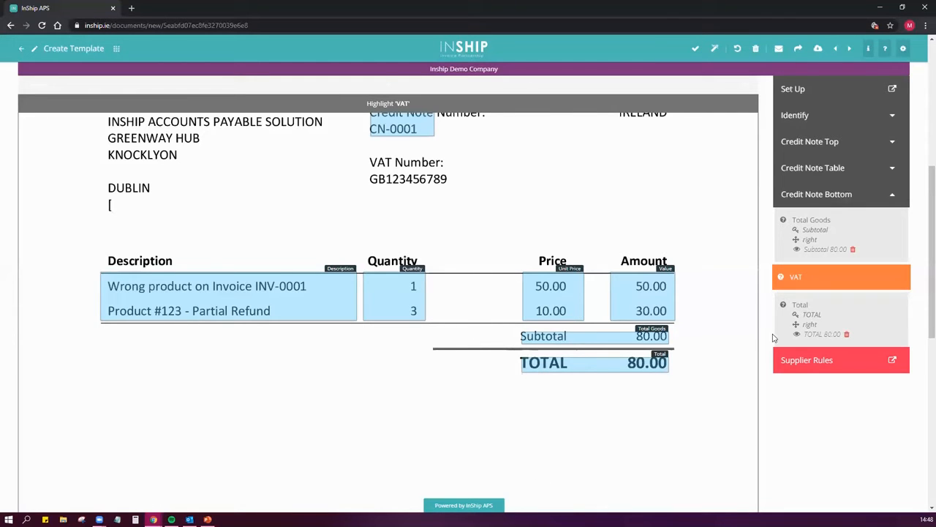
{"action": "left_click", "coordinate": [786, 310]}
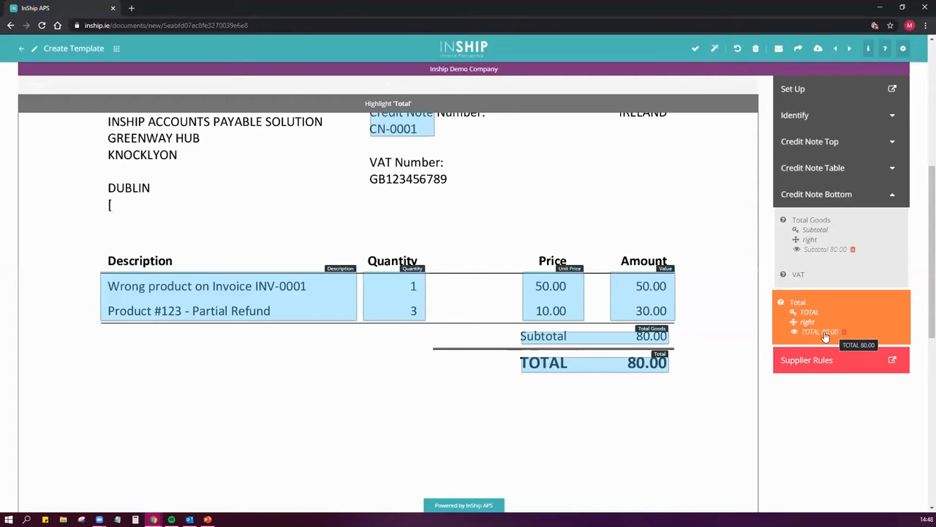
{"action": "scroll", "coordinate": [573, 401], "scroll_direction": "down", "scroll_amount": 5}
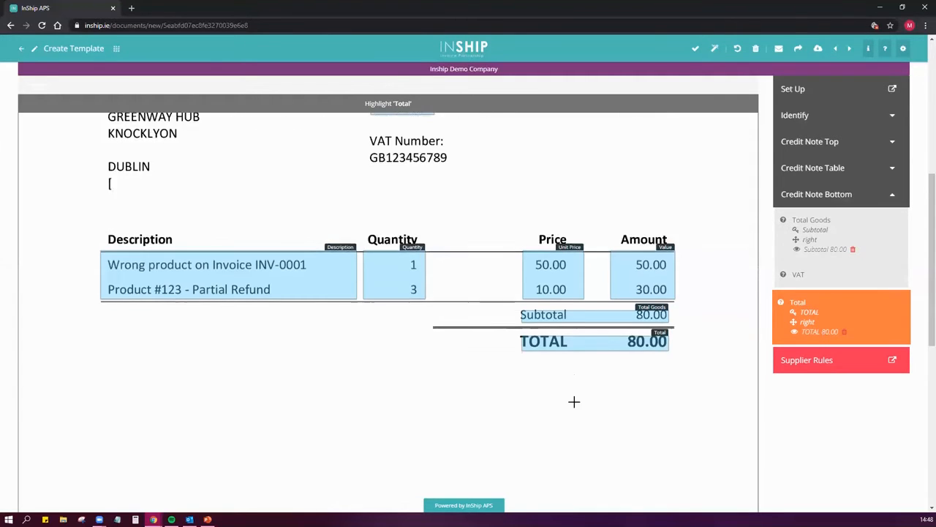
{"action": "scroll", "coordinate": [573, 401], "scroll_direction": "down", "scroll_amount": 1}
{"action": "scroll", "coordinate": [571, 402], "scroll_direction": "up", "scroll_amount": 6}
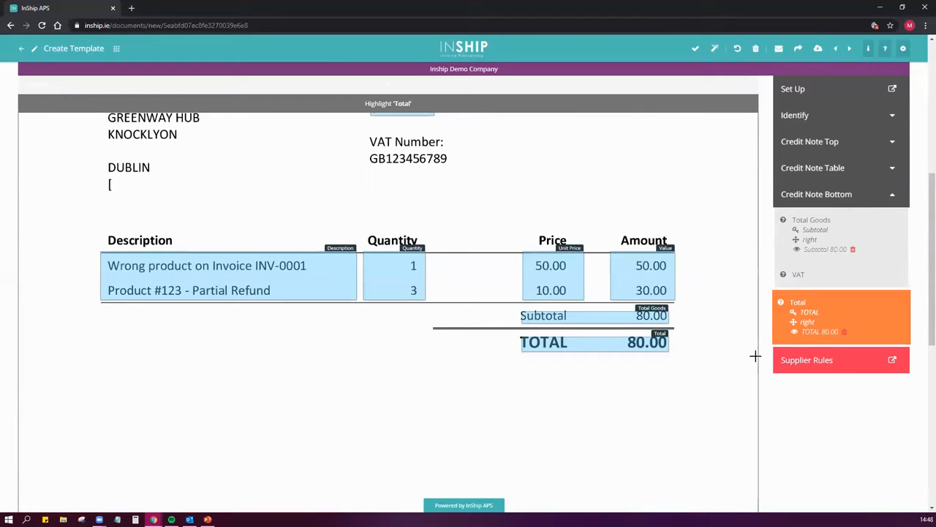
{"action": "scroll", "coordinate": [657, 346], "scroll_direction": "down", "scroll_amount": 1}
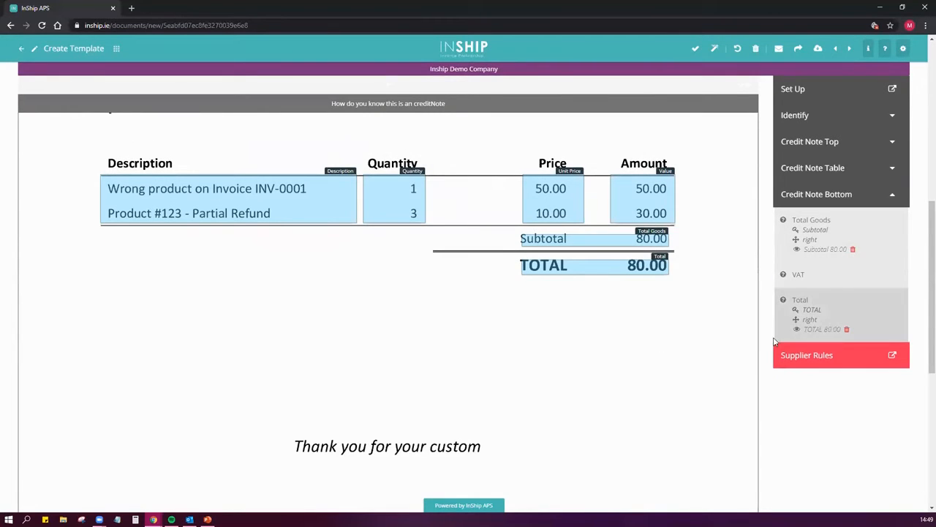
Open the rules for A Part Supply Company and switch Approval Required off and on again
{"action": "left_click", "coordinate": [817, 355]}
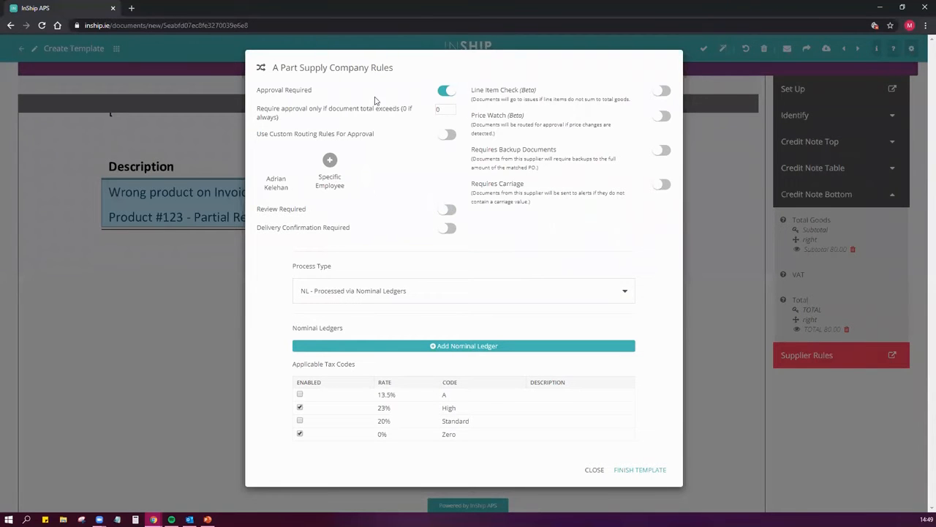
{"action": "left_click", "coordinate": [448, 92]}
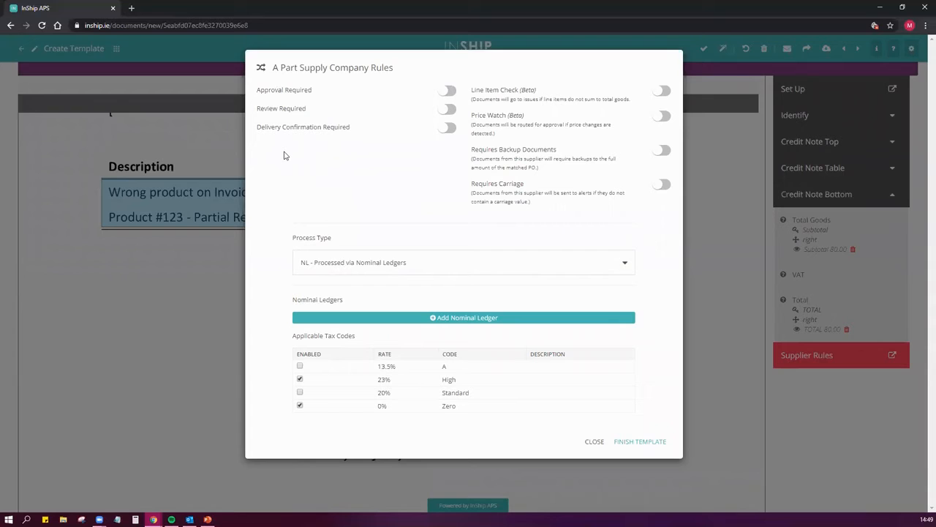
{"action": "left_click", "coordinate": [445, 91]}
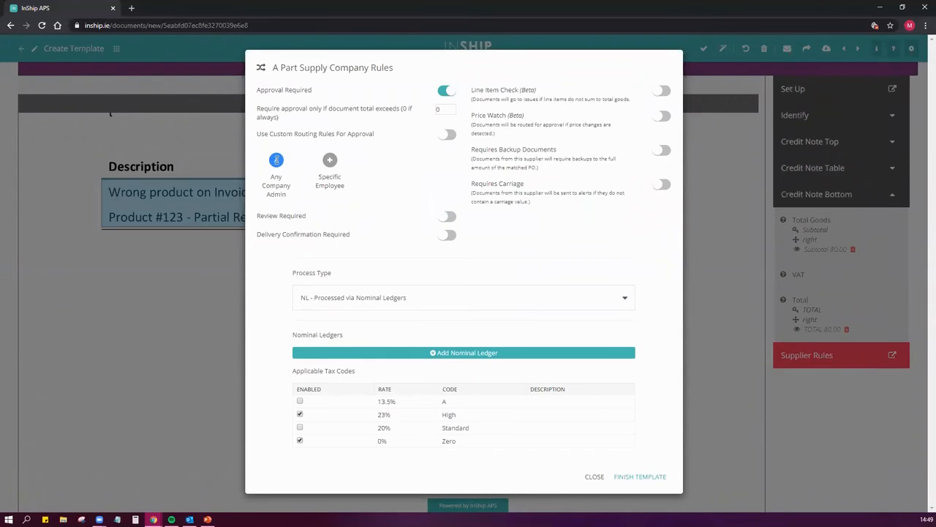
Assign a specific employee from the current employees as the approver, keeping Approval Required switched on
{"action": "left_click", "coordinate": [331, 163]}
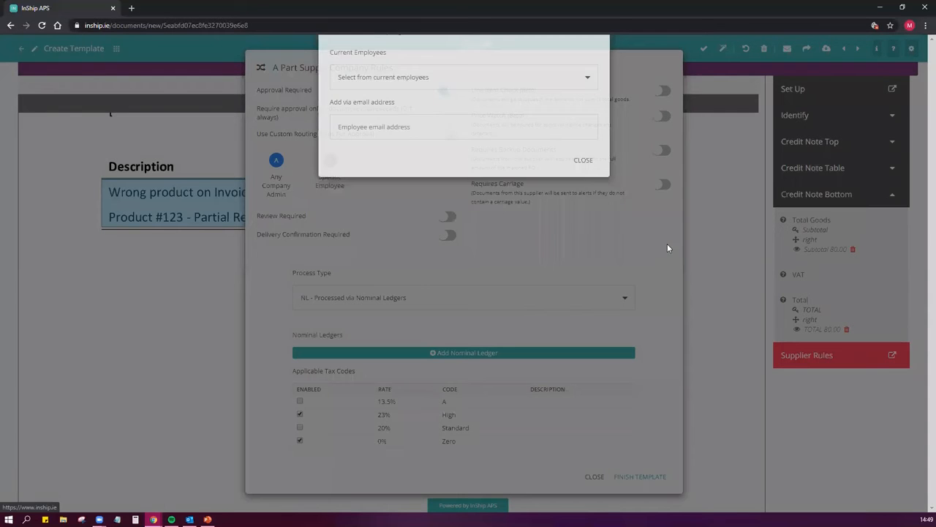
{"action": "left_click", "coordinate": [474, 122]}
{"action": "left_click", "coordinate": [479, 119]}
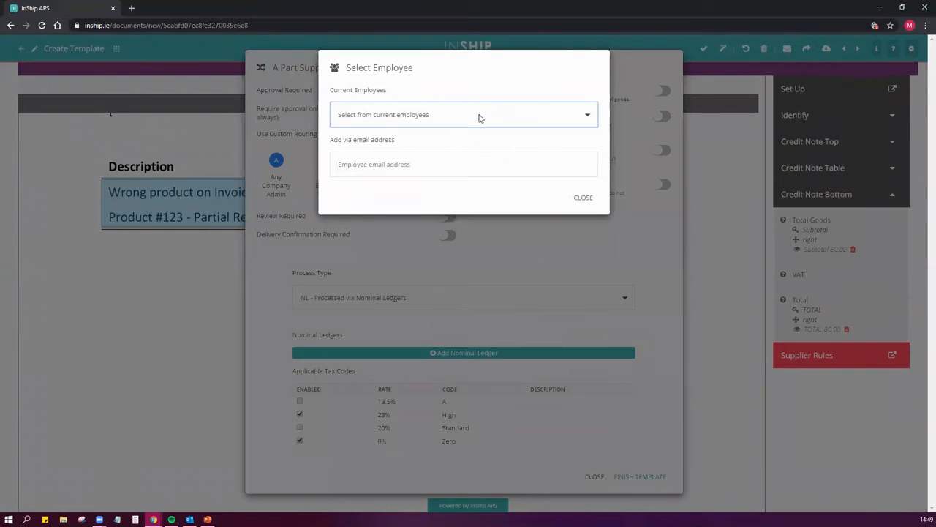
{"action": "left_click", "coordinate": [479, 119]}
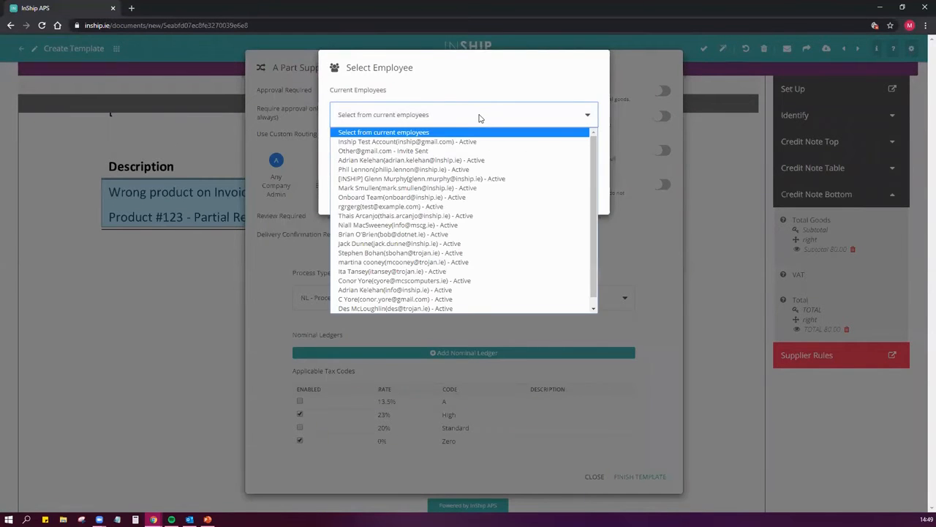
{"action": "left_click", "coordinate": [460, 160]}
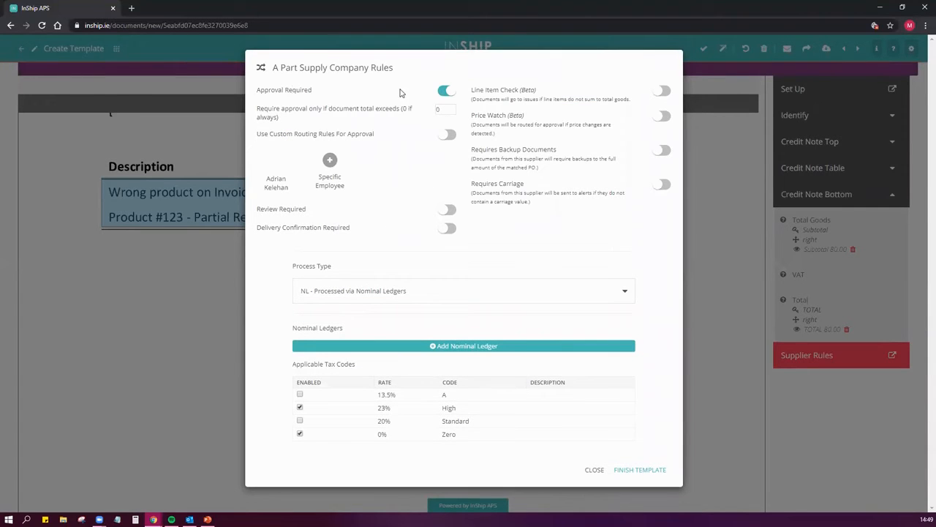
{"action": "left_click", "coordinate": [444, 93]}
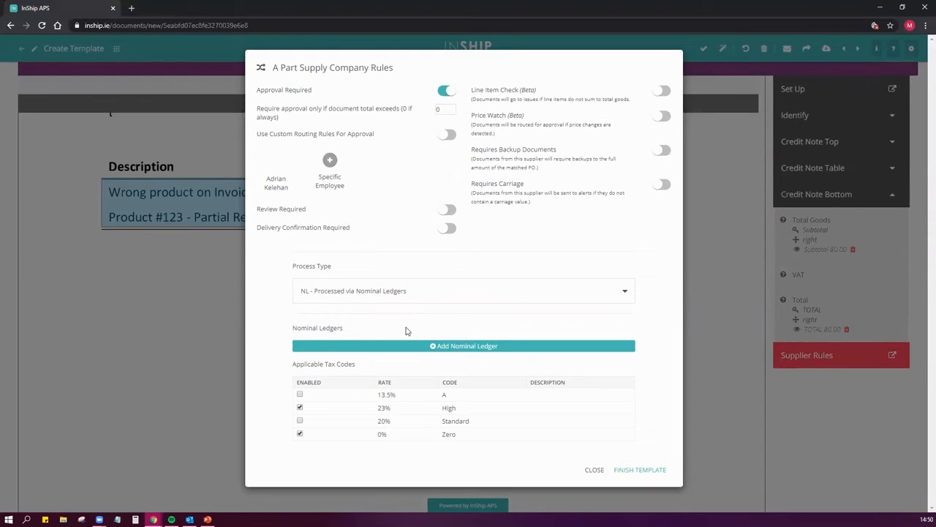
Try adding nominal ledger 1570 MOT COSTS to the supplier rules, and remove it
{"action": "left_click", "coordinate": [455, 347]}
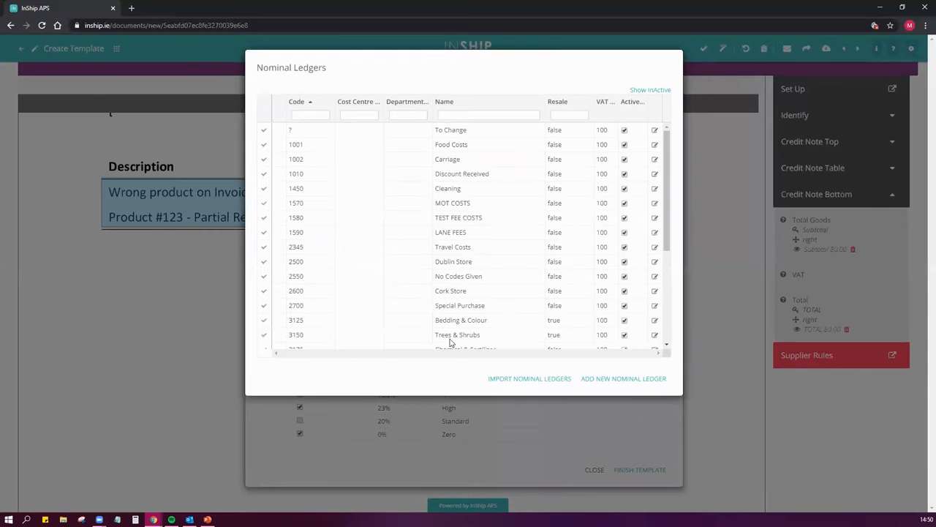
{"action": "left_click", "coordinate": [264, 203]}
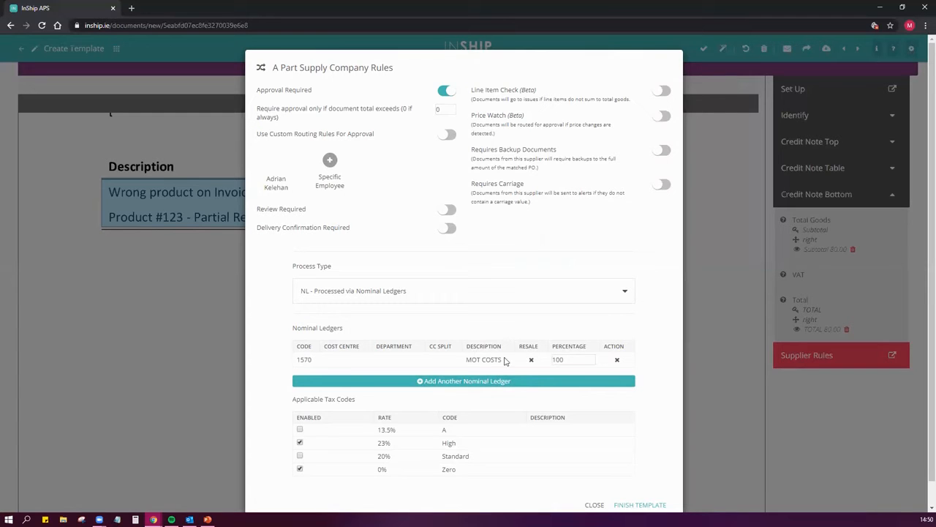
{"action": "left_click", "coordinate": [617, 361]}
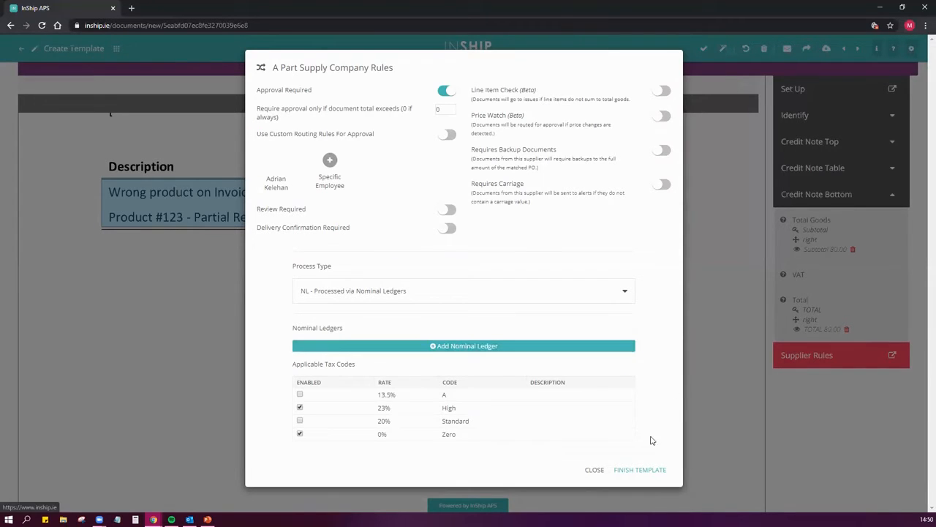
Close the supplier rules, check the highlighted fields, and finish the credit note template for A Part Supply Company
{"action": "left_click", "coordinate": [594, 469]}
{"action": "scroll", "coordinate": [742, 259], "scroll_direction": "up", "scroll_amount": 5}
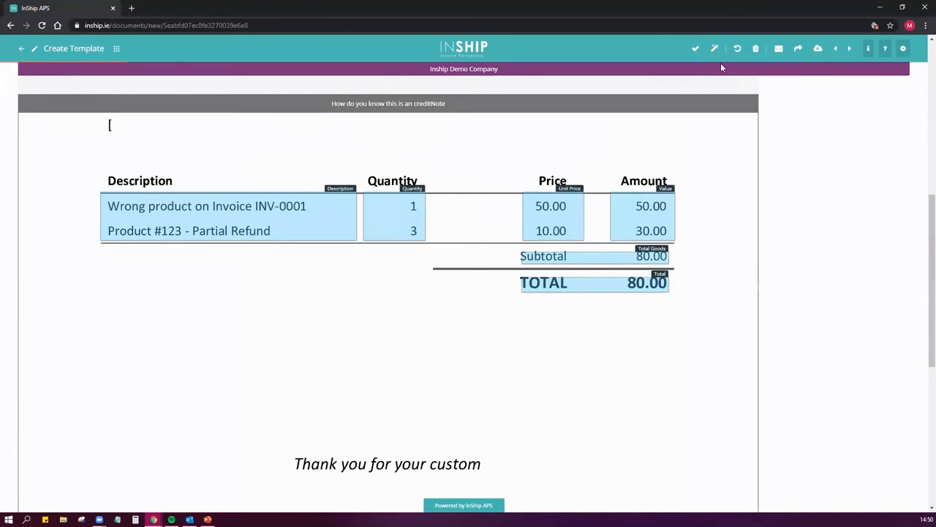
{"action": "scroll", "coordinate": [745, 267], "scroll_direction": "up", "scroll_amount": 3}
{"action": "scroll", "coordinate": [748, 276], "scroll_direction": "down", "scroll_amount": 4}
{"action": "scroll", "coordinate": [750, 278], "scroll_direction": "down", "scroll_amount": 2}
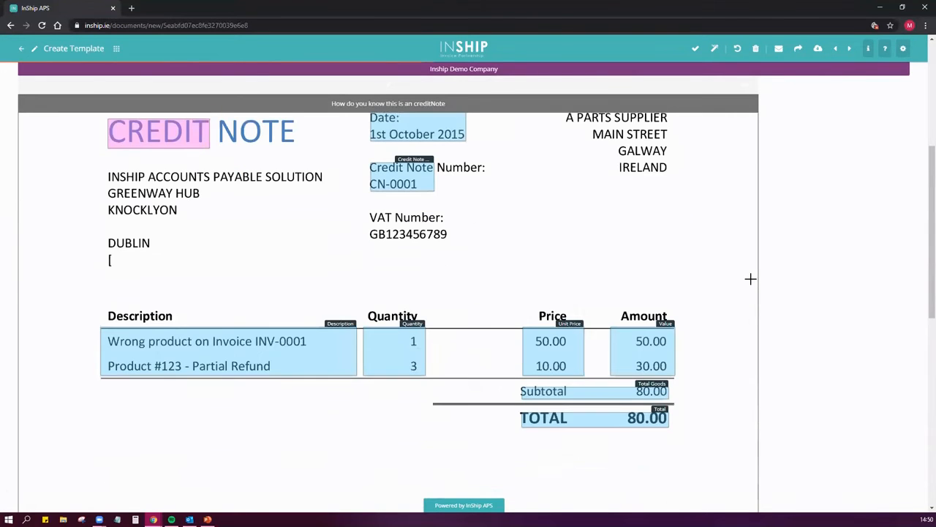
{"action": "scroll", "coordinate": [750, 279], "scroll_direction": "up", "scroll_amount": 2}
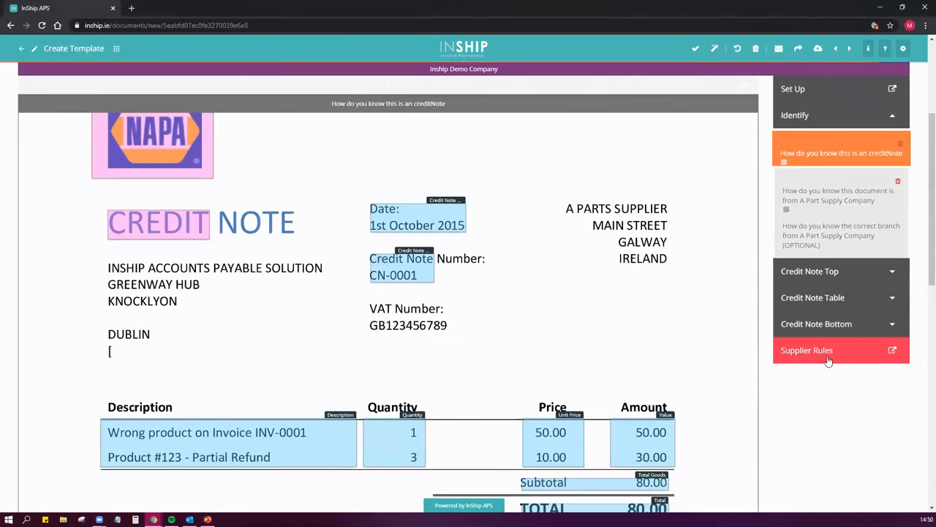
{"action": "left_click", "coordinate": [848, 470]}
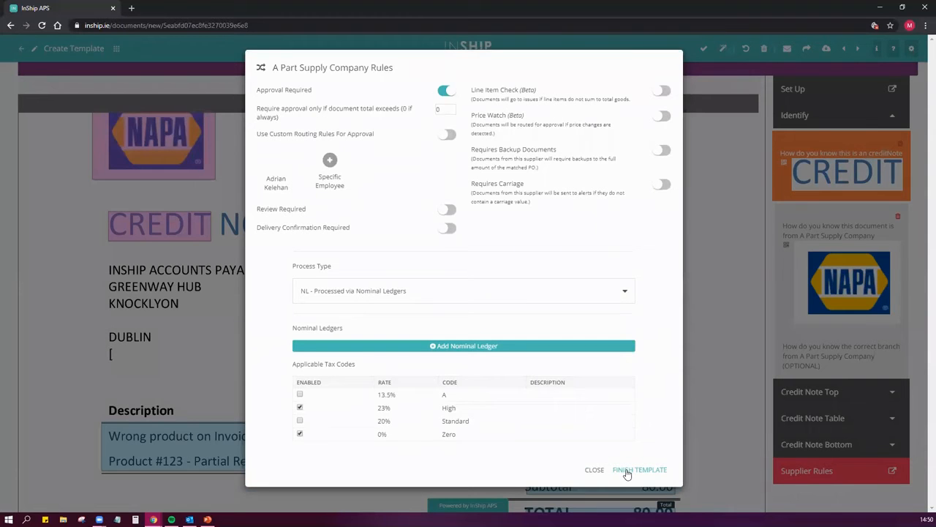
{"action": "left_click", "coordinate": [726, 440]}
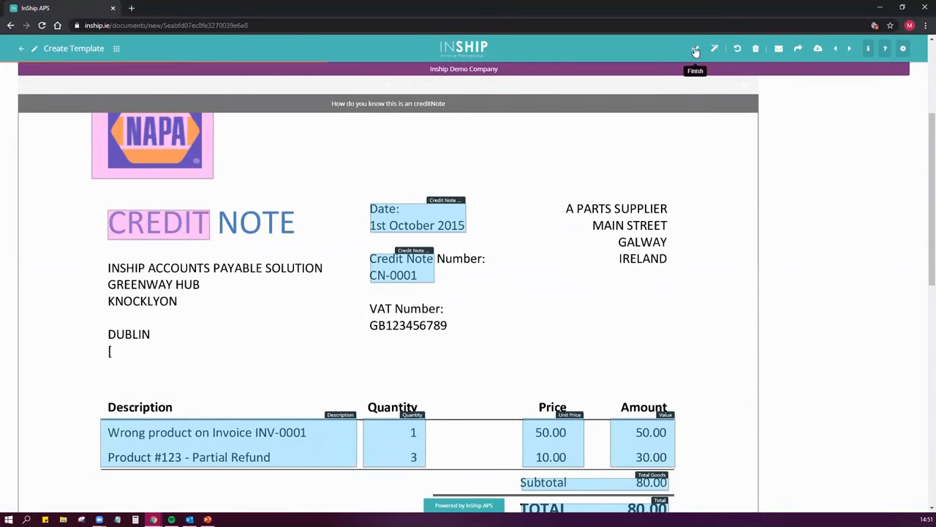
{"action": "left_click", "coordinate": [695, 50]}
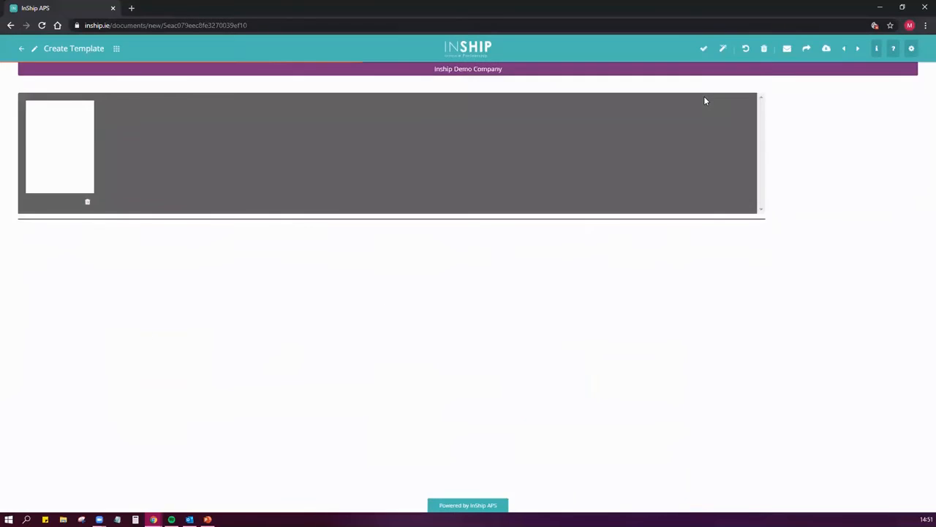
Examine the handwritten Car Part Supplier invoice, including its header details and line item table
{"action": "scroll", "coordinate": [786, 220], "scroll_direction": "down", "scroll_amount": 2}
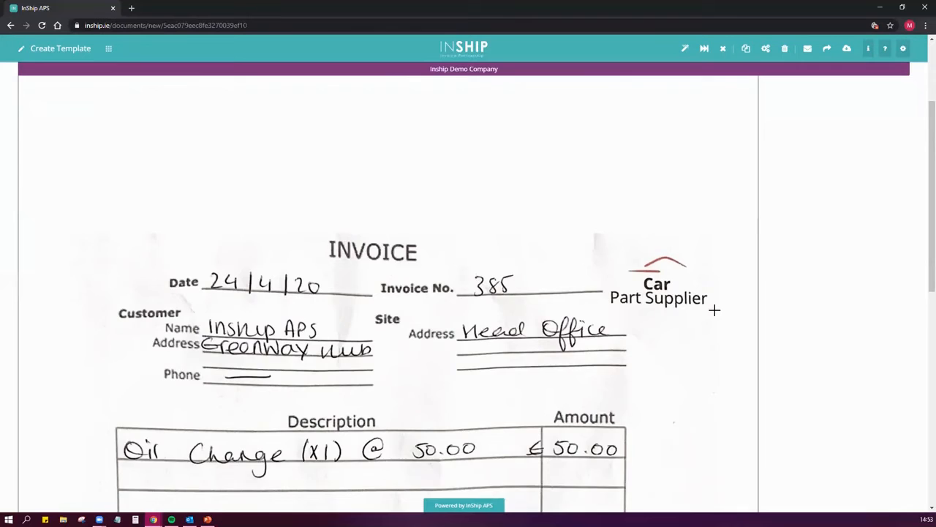
{"action": "scroll", "coordinate": [714, 310], "scroll_direction": "down", "scroll_amount": 1}
{"action": "scroll", "coordinate": [715, 310], "scroll_direction": "down", "scroll_amount": 1}
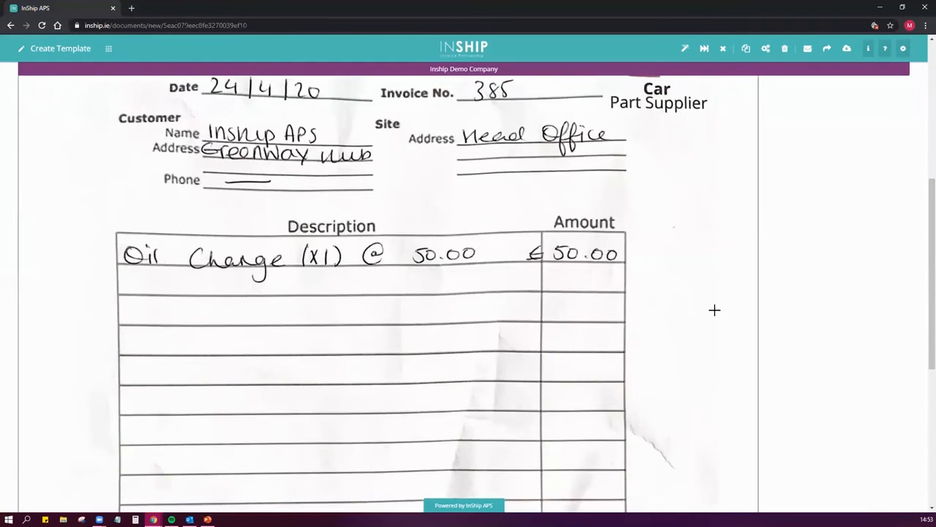
{"action": "scroll", "coordinate": [714, 311], "scroll_direction": "up", "scroll_amount": 1}
{"action": "scroll", "coordinate": [714, 310], "scroll_direction": "down", "scroll_amount": 4}
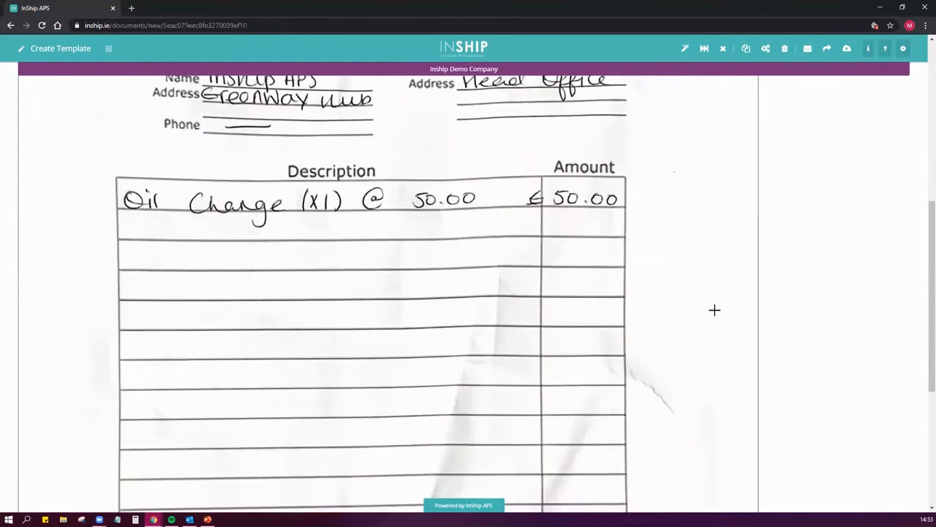
{"action": "scroll", "coordinate": [714, 309], "scroll_direction": "up", "scroll_amount": 5}
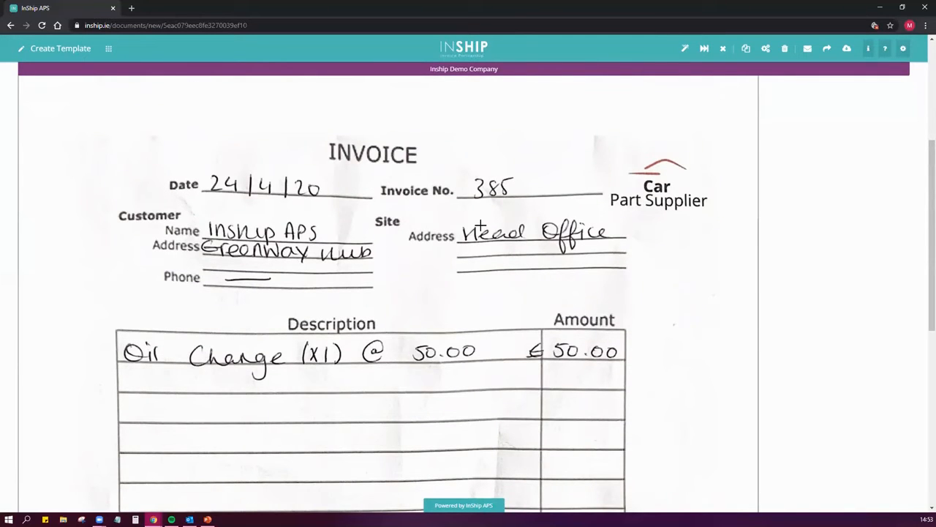
{"action": "scroll", "coordinate": [706, 314], "scroll_direction": "up", "scroll_amount": 5}
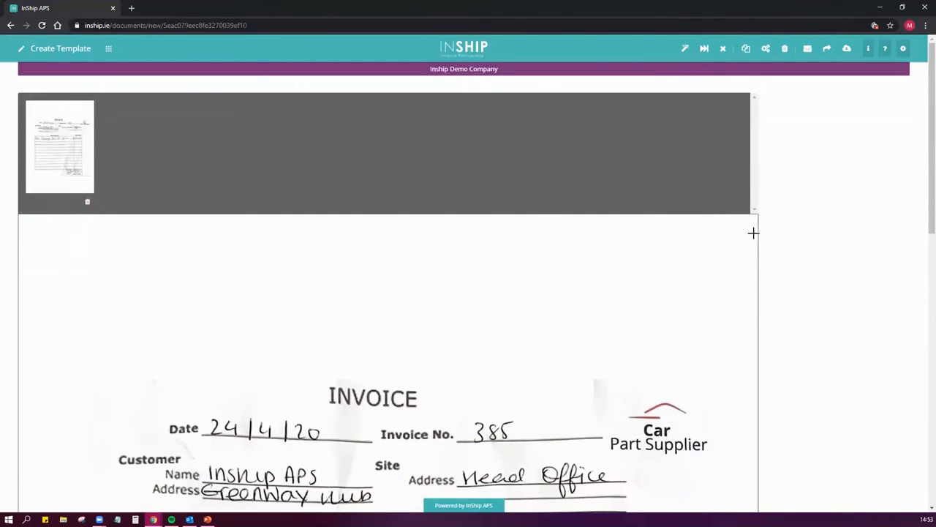
Set the document up for manual entry as an Invoice from supplier CAR01 - Car Part Supplier
{"action": "left_click", "coordinate": [684, 50]}
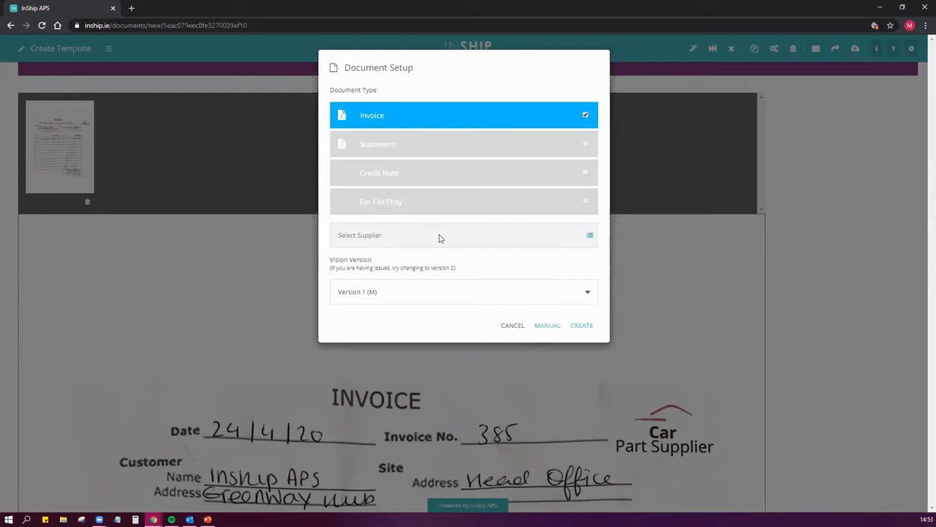
{"action": "left_click", "coordinate": [589, 235]}
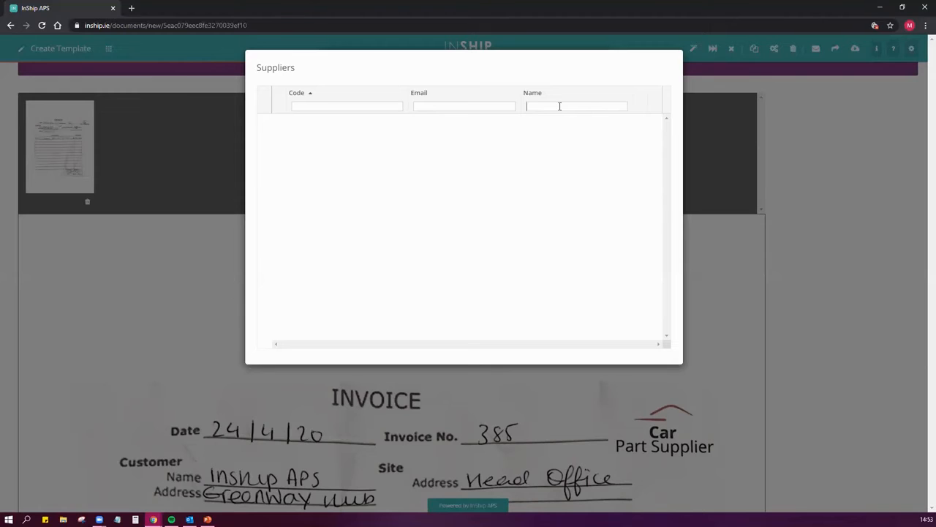
{"action": "left_click", "coordinate": [560, 106]}
{"action": "type", "text": "car"}
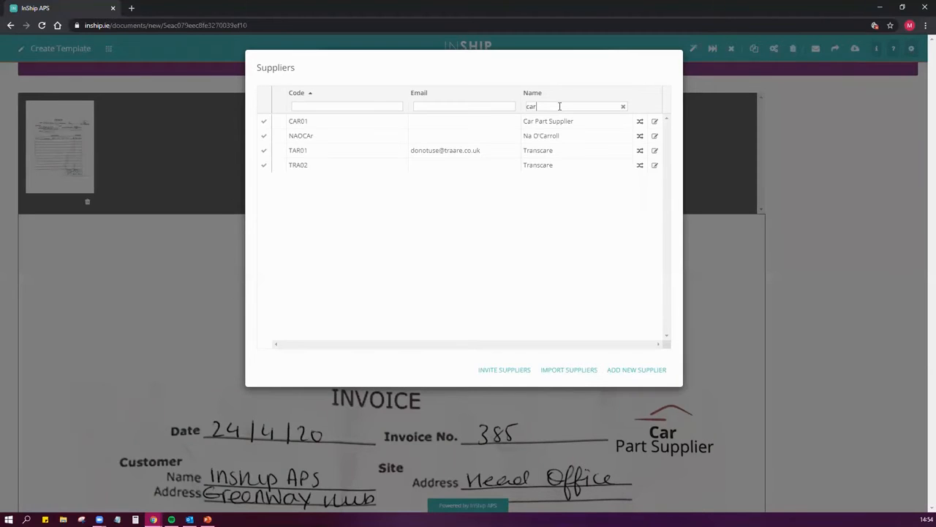
{"action": "left_click", "coordinate": [264, 126]}
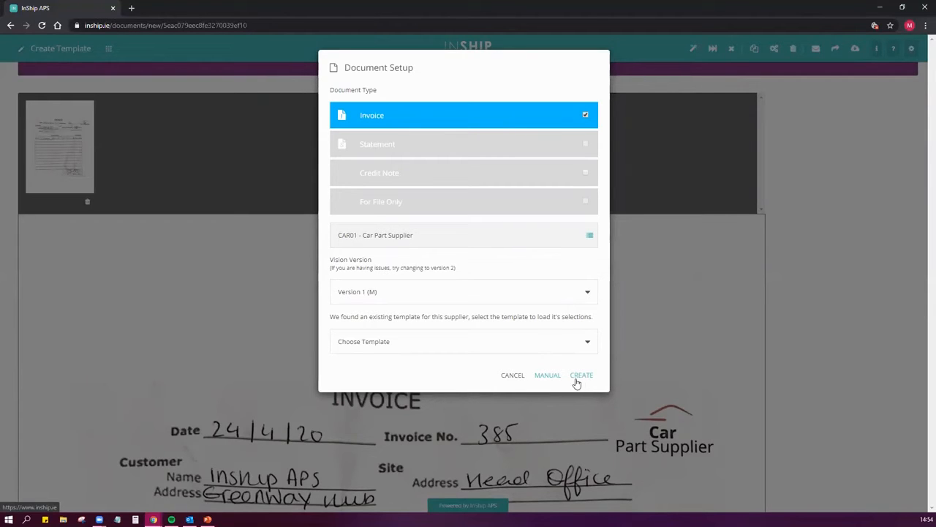
{"action": "left_click", "coordinate": [548, 376]}
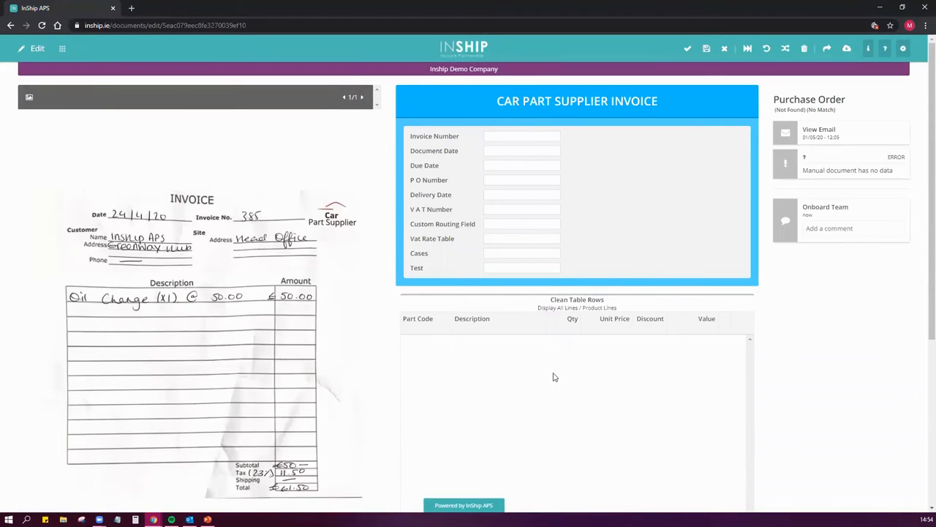
Enter invoice number 385 and document date 24/04/2020 in the Car Part Supplier invoice header
{"action": "scroll", "coordinate": [554, 376], "scroll_direction": "down", "scroll_amount": 3}
{"action": "scroll", "coordinate": [558, 370], "scroll_direction": "up", "scroll_amount": 3}
{"action": "type", "text": "04/2020"}
Set the value of nominal ledger 1250 Car Repair Costs to 50 and the High 23% VAT value to 11.50
{"action": "scroll", "coordinate": [655, 253], "scroll_direction": "down", "scroll_amount": 3}
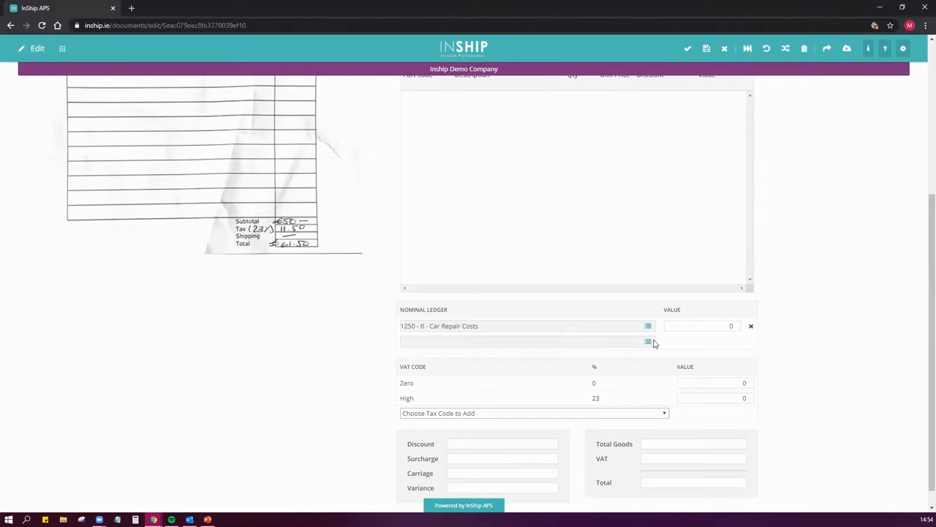
{"action": "left_click", "coordinate": [722, 329]}
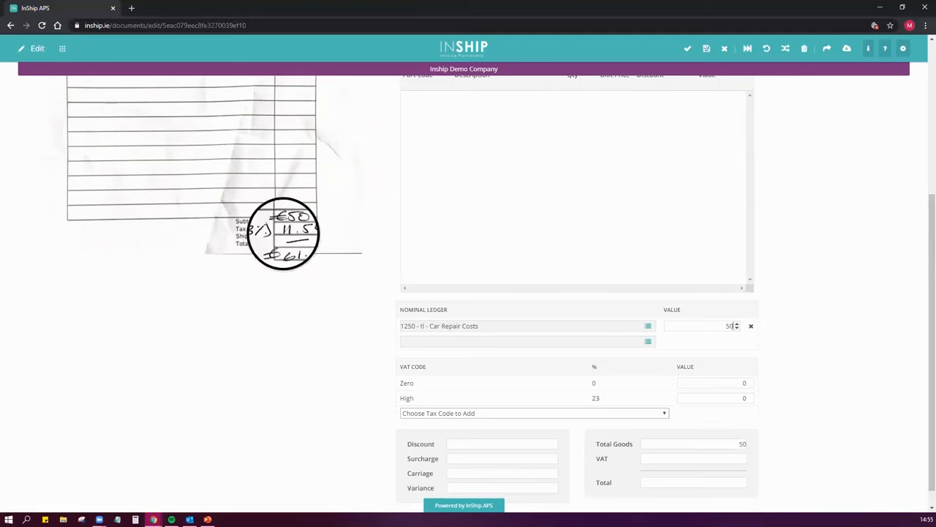
{"action": "left_click", "coordinate": [744, 398]}
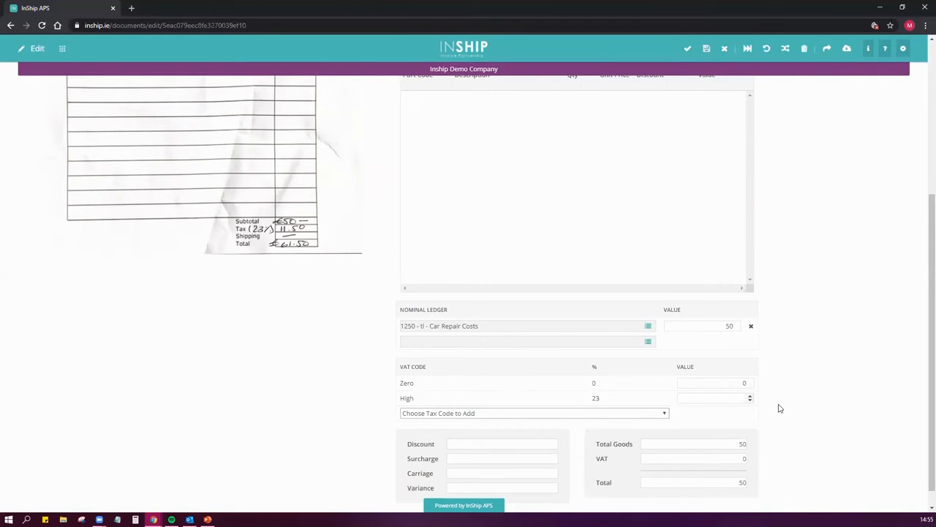
{"action": "type", "text": ".5"}
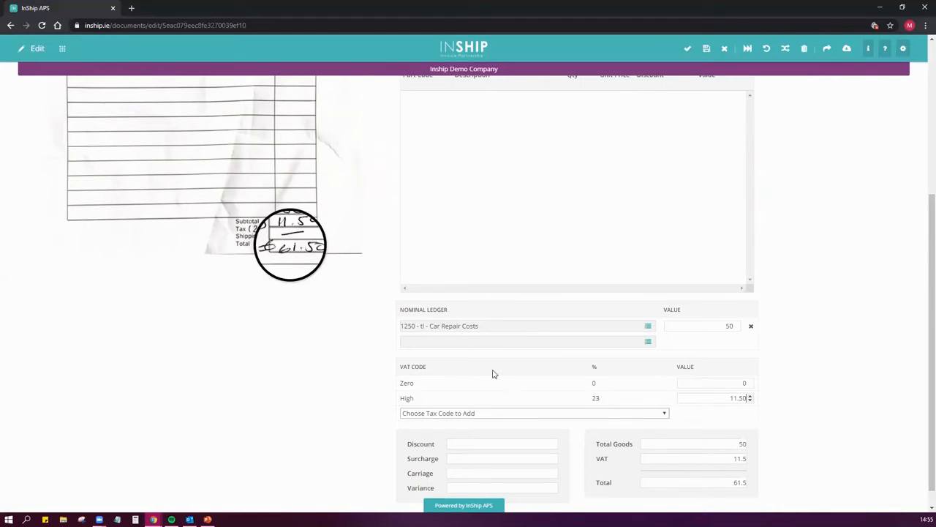
Check the entered header and totals against the scanned invoice, and save the manual document
{"action": "scroll", "coordinate": [842, 432], "scroll_direction": "up", "scroll_amount": 4}
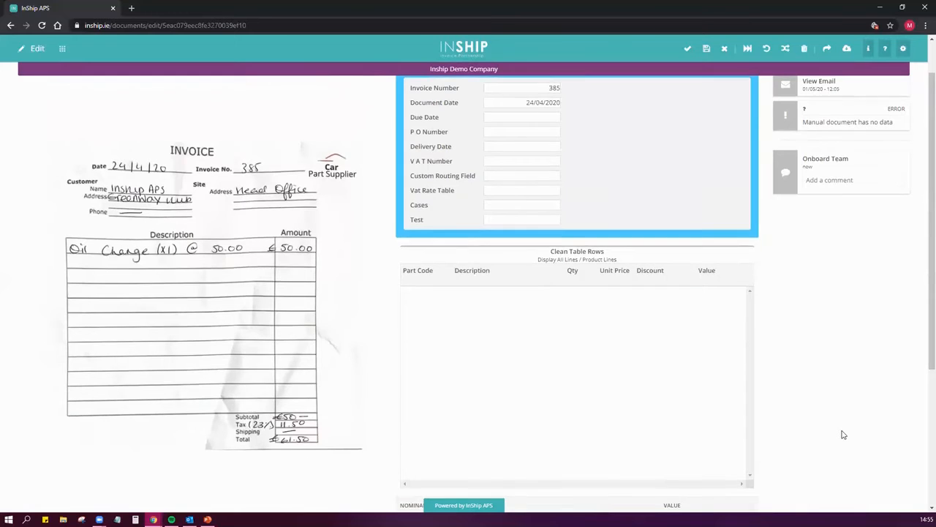
{"action": "scroll", "coordinate": [843, 435], "scroll_direction": "up", "scroll_amount": 1}
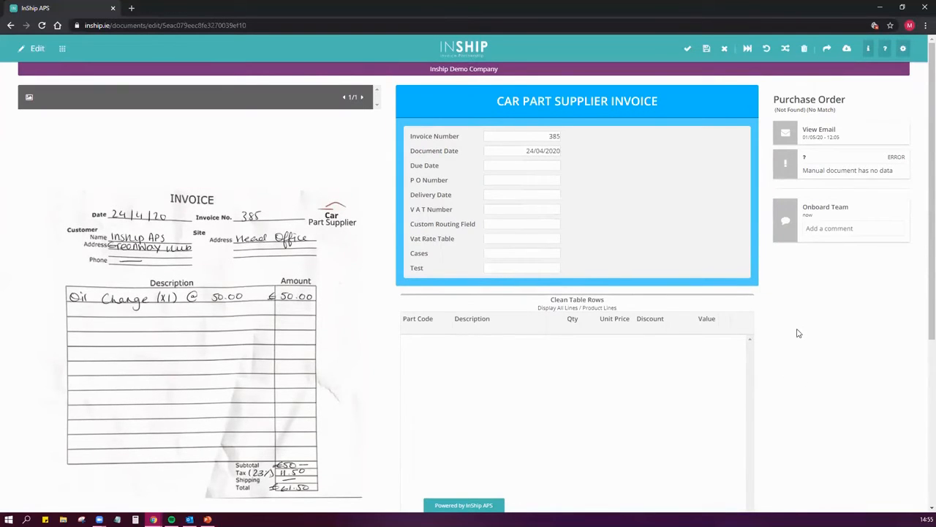
{"action": "scroll", "coordinate": [796, 330], "scroll_direction": "down", "scroll_amount": 5}
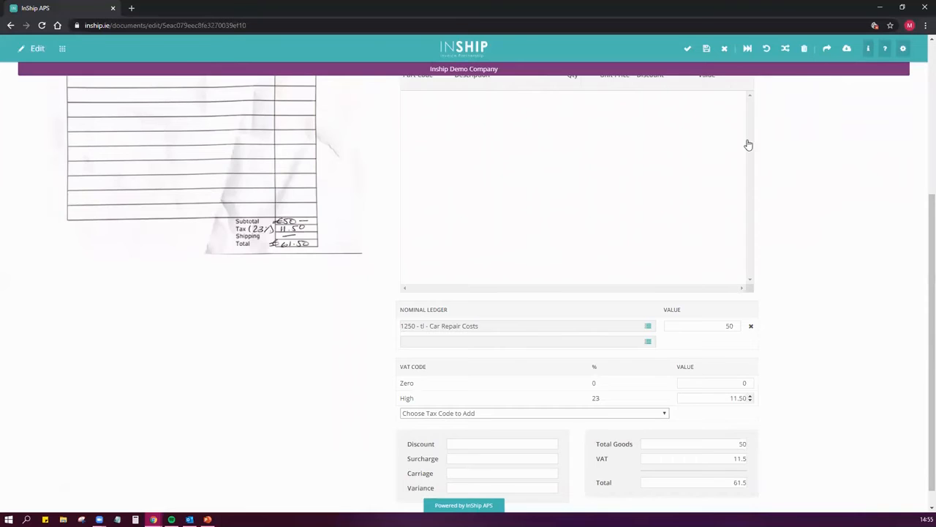
{"action": "scroll", "coordinate": [748, 144], "scroll_direction": "up", "scroll_amount": 5}
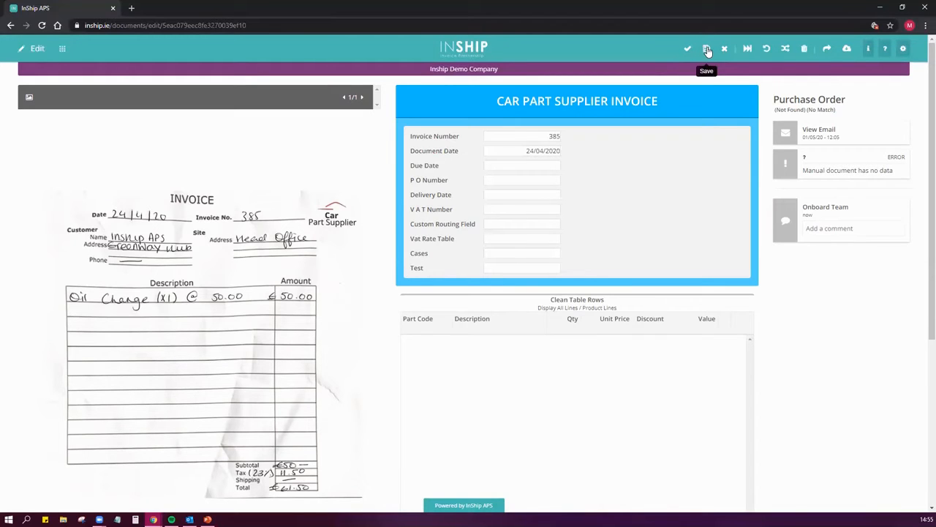
{"action": "left_click", "coordinate": [707, 49]}
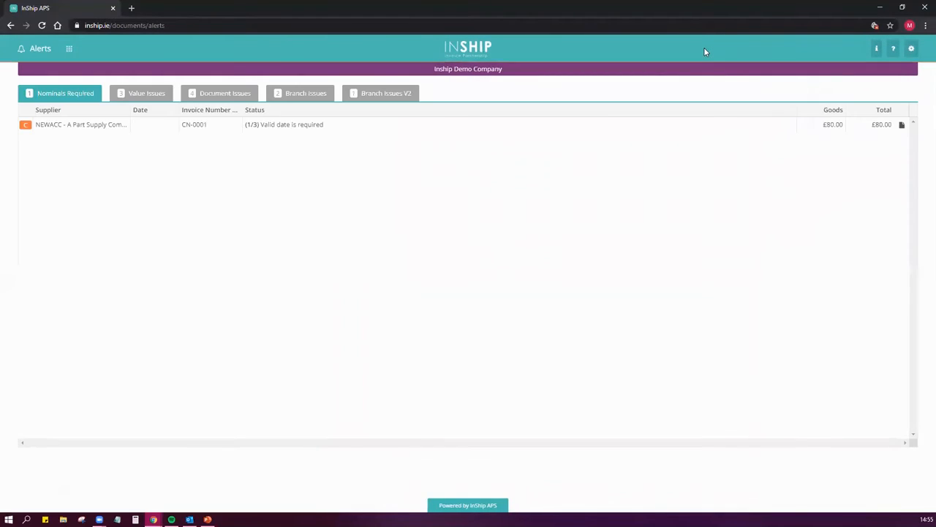
Return to the dashboard's New Documents list and open the Food Network invoice for template creation
{"action": "left_click", "coordinate": [70, 50]}
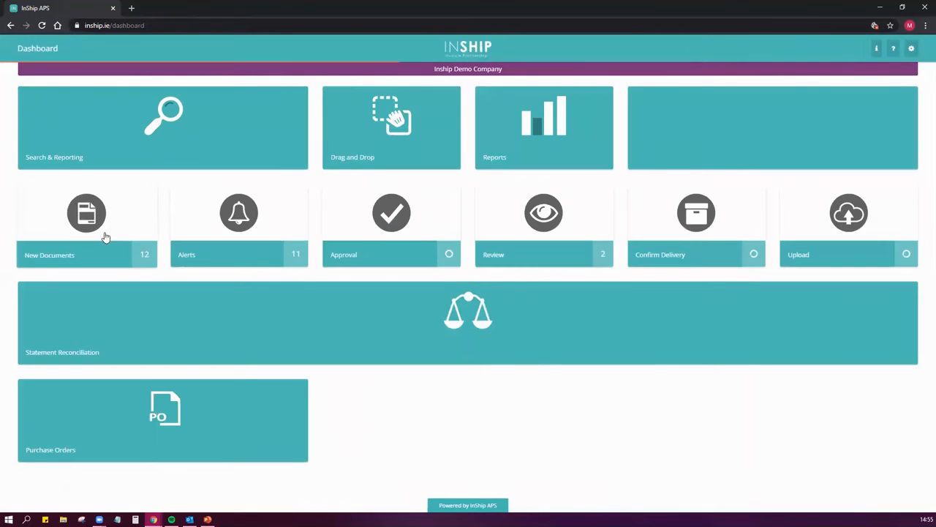
{"action": "left_click", "coordinate": [104, 236]}
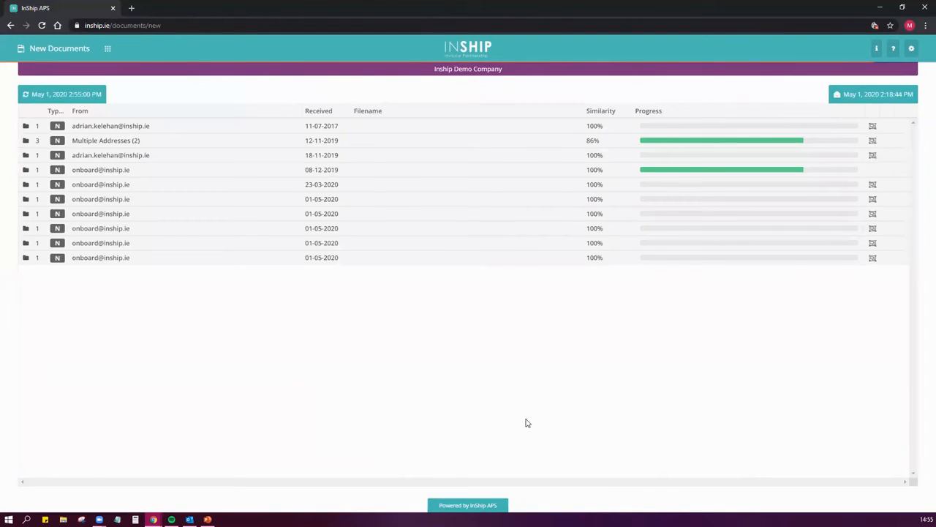
{"action": "left_click", "coordinate": [872, 201]}
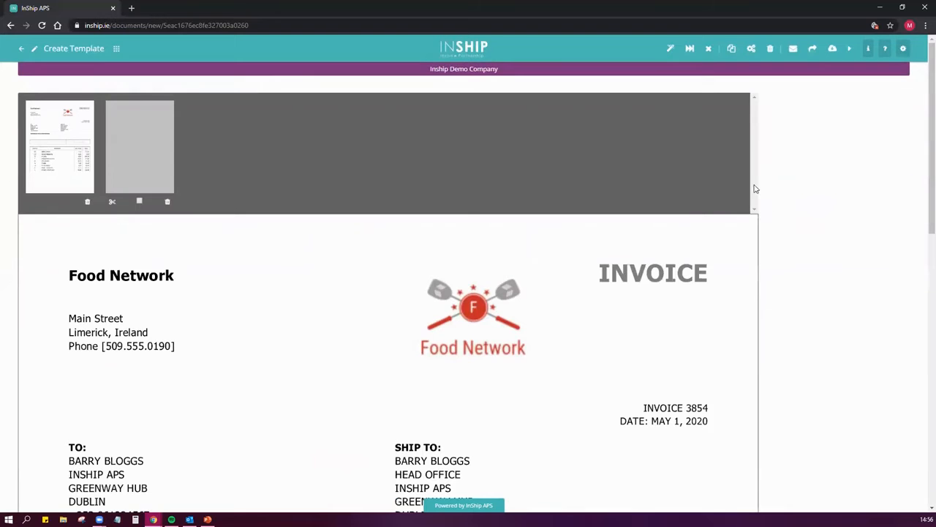
Examine both pages of the Food Network invoice, covering the header, the line item tables and the totals
{"action": "scroll", "coordinate": [253, 286], "scroll_direction": "down", "scroll_amount": 3}
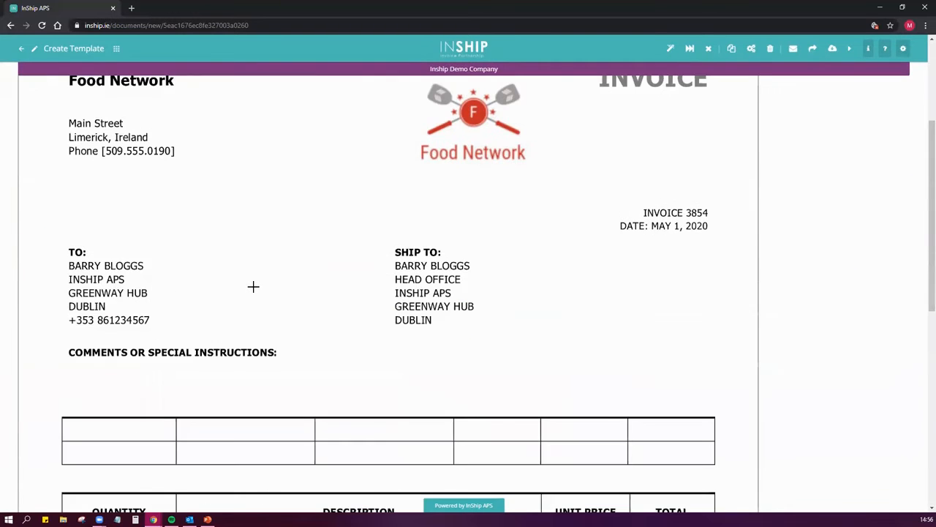
{"action": "scroll", "coordinate": [475, 226], "scroll_direction": "down", "scroll_amount": 4}
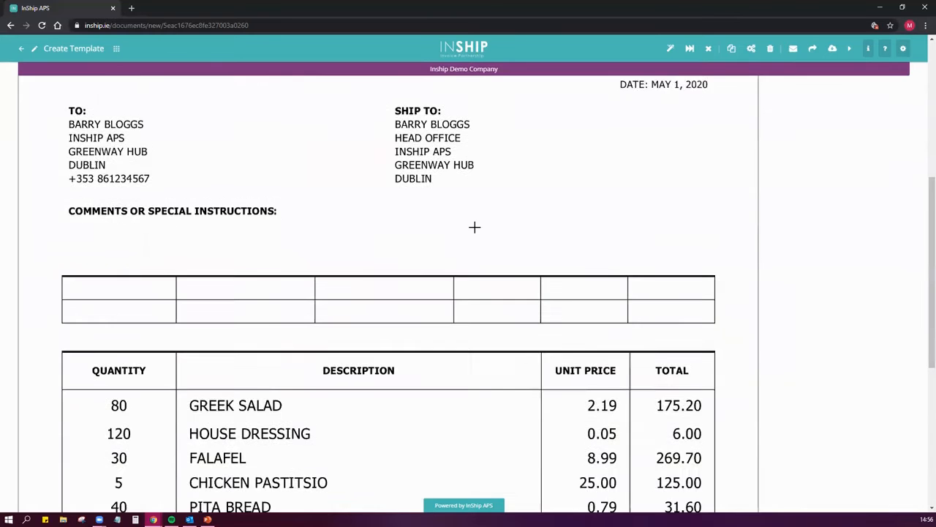
{"action": "scroll", "coordinate": [475, 227], "scroll_direction": "down", "scroll_amount": 4}
{"action": "scroll", "coordinate": [475, 227], "scroll_direction": "up", "scroll_amount": 11}
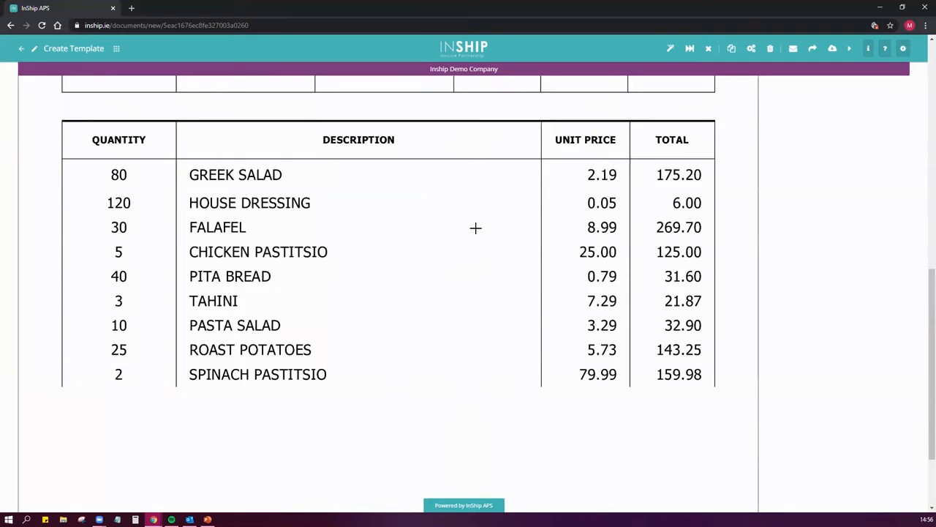
{"action": "left_click", "coordinate": [142, 153]}
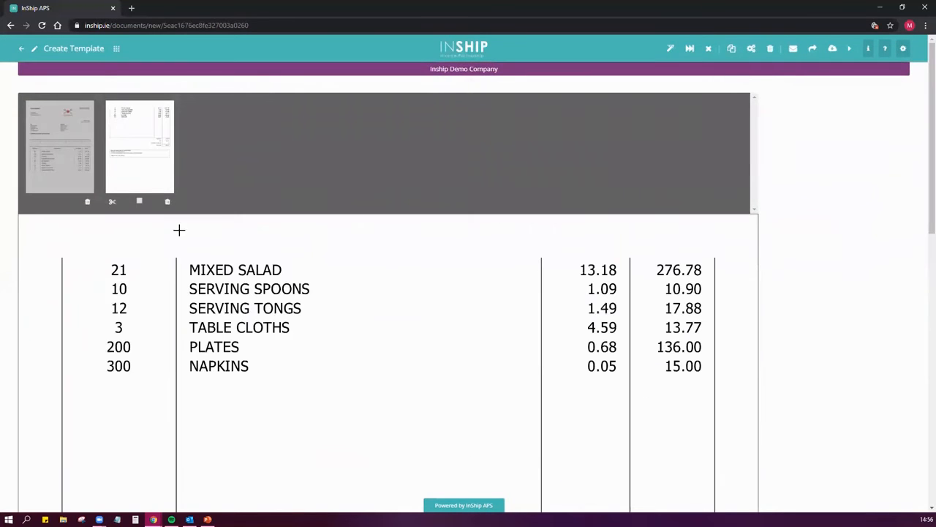
{"action": "scroll", "coordinate": [344, 360], "scroll_direction": "down", "scroll_amount": 3}
{"action": "scroll", "coordinate": [381, 364], "scroll_direction": "down", "scroll_amount": 3}
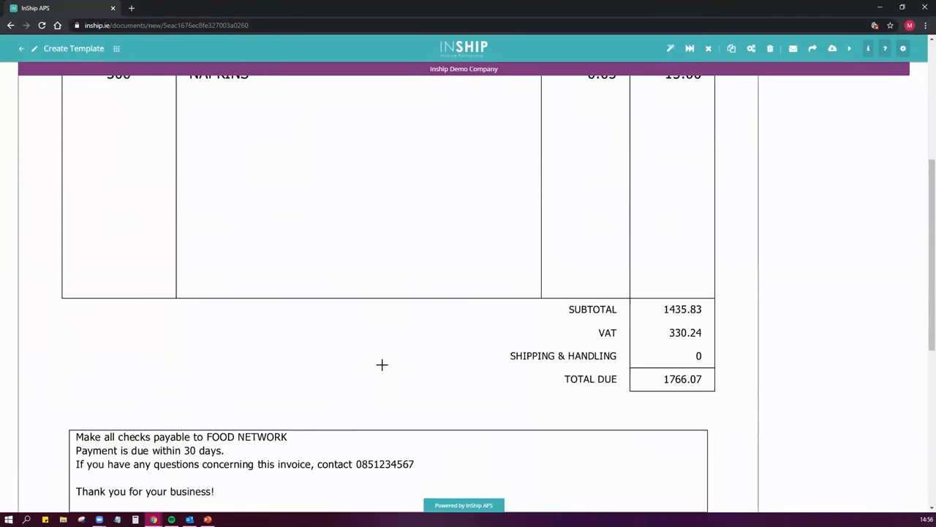
{"action": "scroll", "coordinate": [390, 366], "scroll_direction": "up", "scroll_amount": 6}
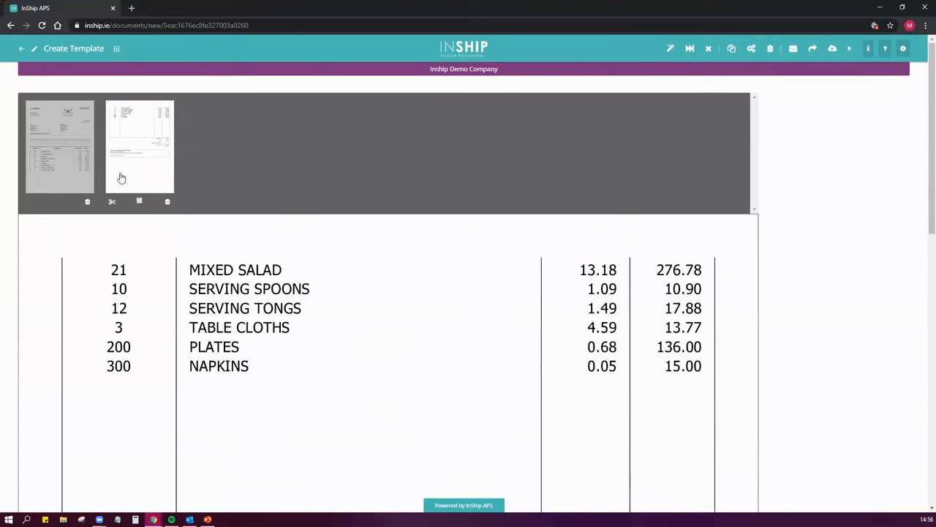
{"action": "left_click", "coordinate": [60, 153]}
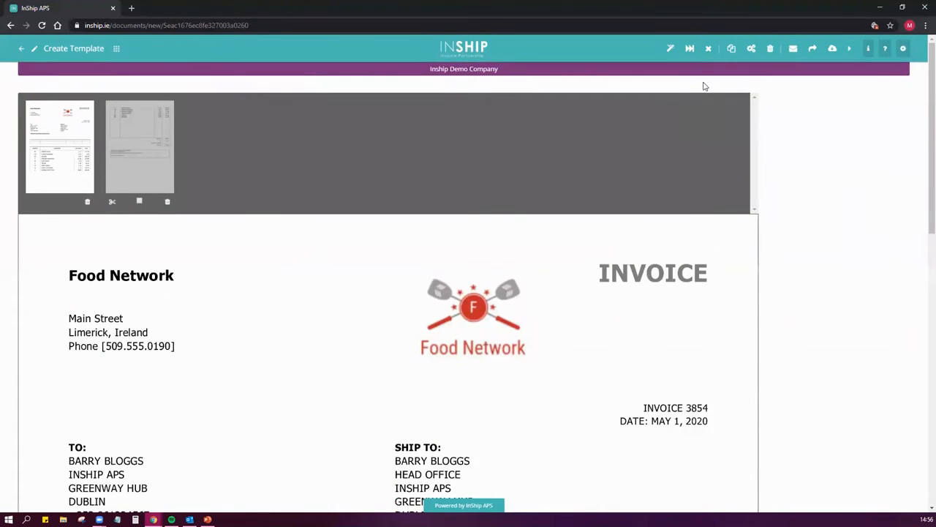
Set up the document as an Invoice for the supplier FOOD - Food Network and create its template
{"action": "left_click", "coordinate": [671, 49]}
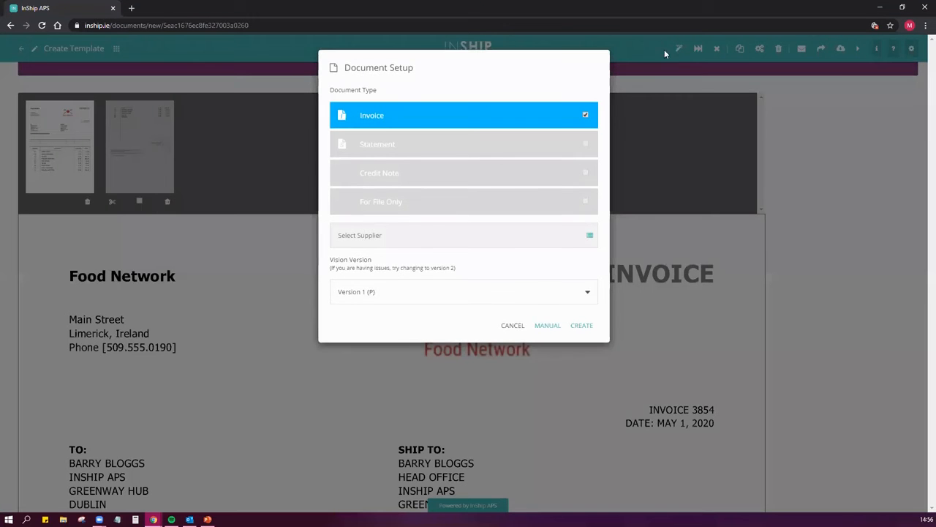
{"action": "left_click", "coordinate": [590, 237]}
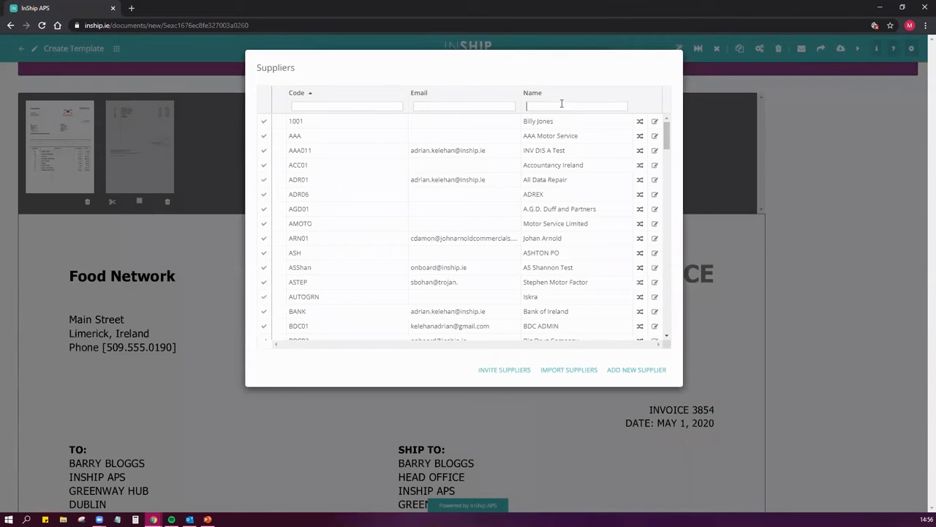
{"action": "left_click", "coordinate": [566, 103]}
{"action": "type", "text": "food"}
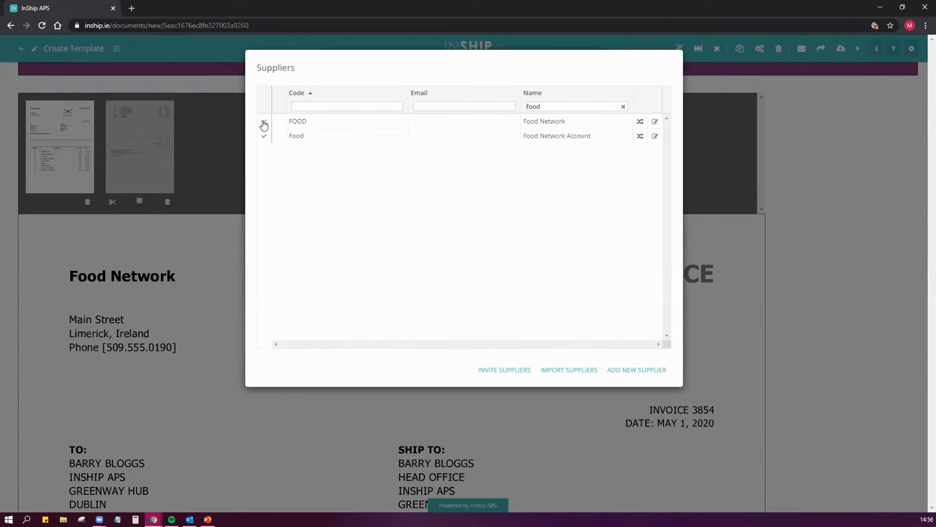
{"action": "left_click", "coordinate": [264, 123]}
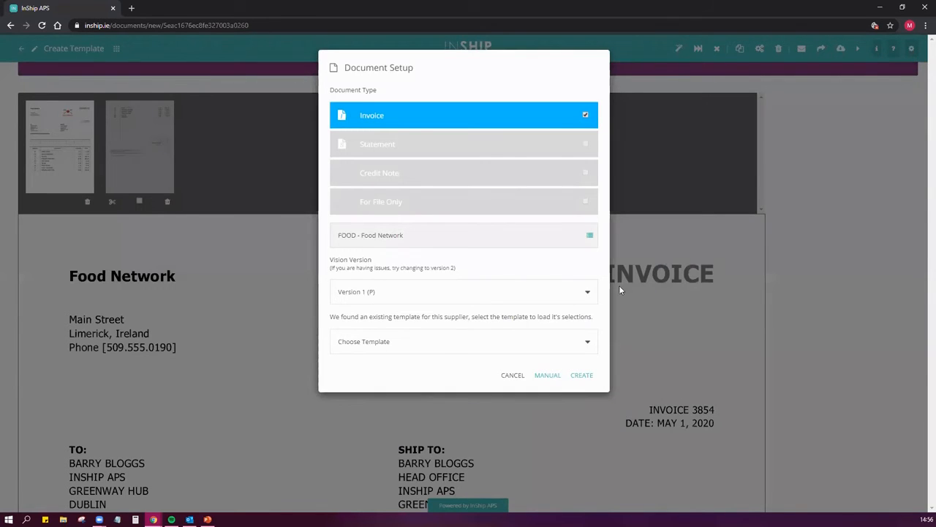
{"action": "left_click", "coordinate": [582, 375]}
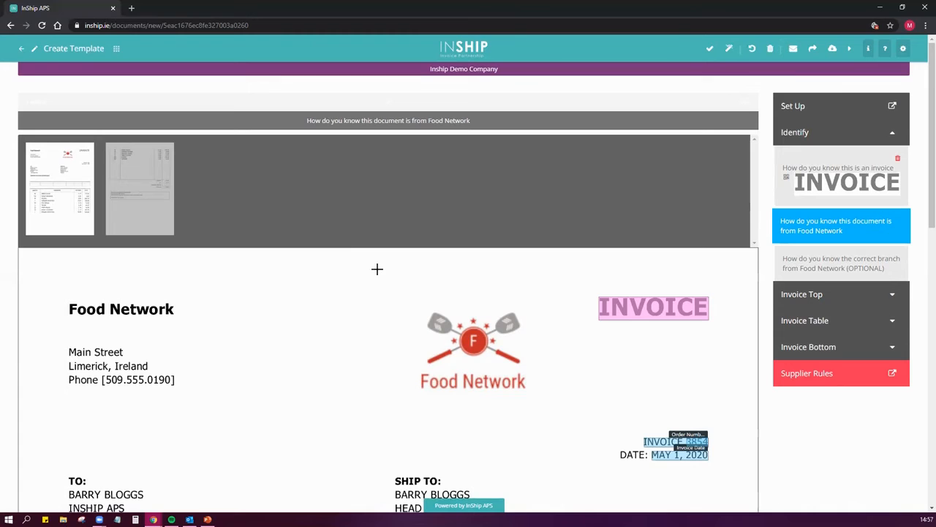
Mark the Food Network logo on page one as the area that identifies the supplier
{"action": "scroll", "coordinate": [385, 310], "scroll_direction": "down", "scroll_amount": 3}
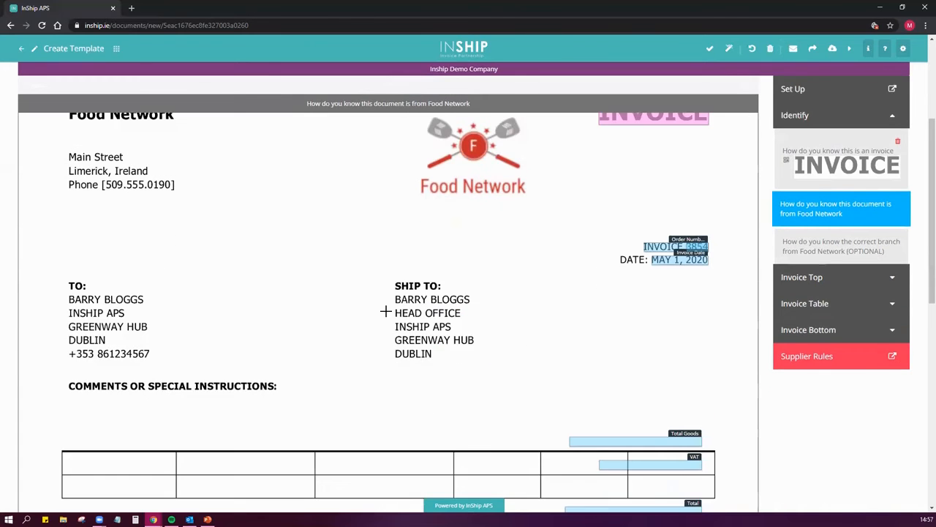
{"action": "scroll", "coordinate": [385, 310], "scroll_direction": "up", "scroll_amount": 3}
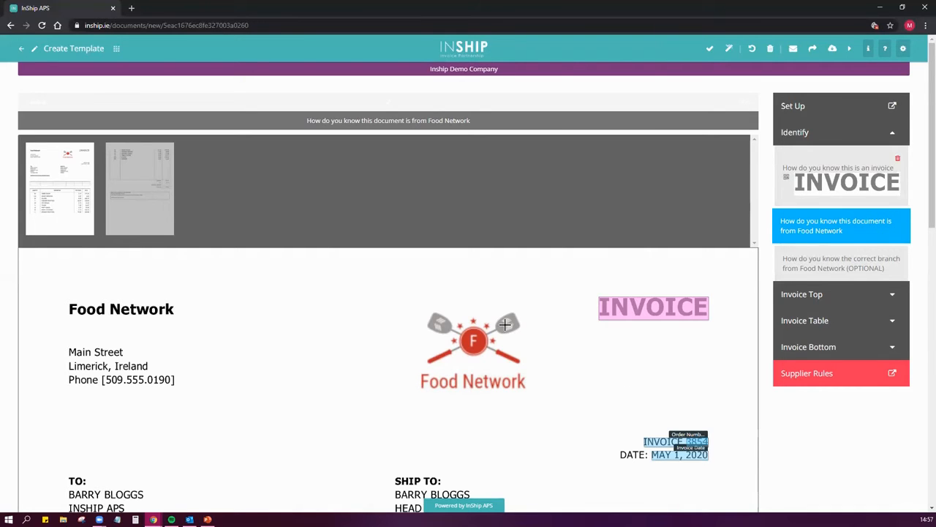
{"action": "left_click_drag", "start_coordinate": [405, 304], "coordinate": [541, 402]}
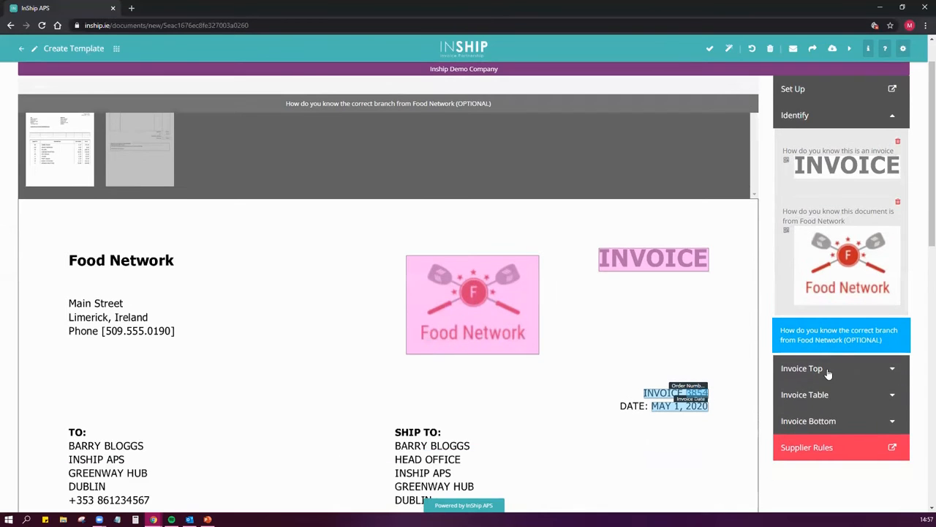
Remove the incorrect Order Number selection and reselect the Invoice Date so it includes the "DATE:" label
{"action": "left_click", "coordinate": [828, 369]}
{"action": "scroll", "coordinate": [732, 316], "scroll_direction": "down", "scroll_amount": 3}
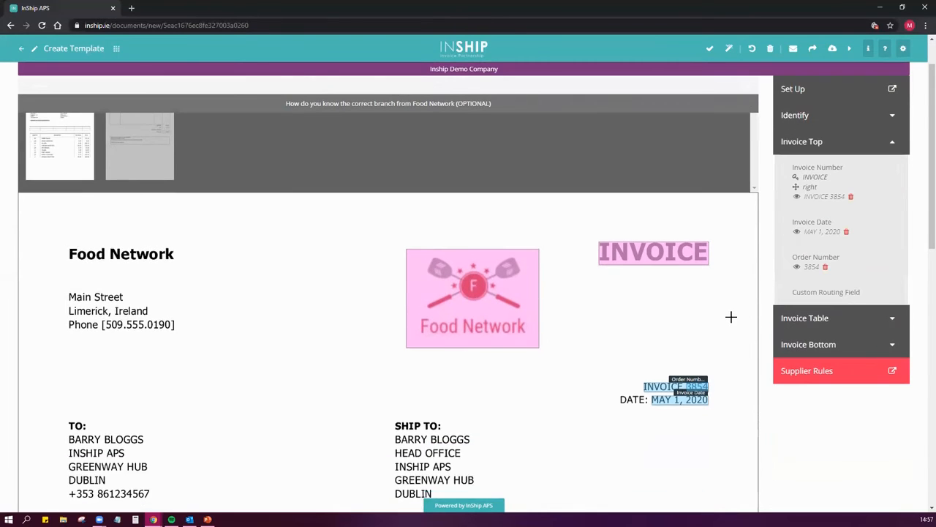
{"action": "left_click", "coordinate": [826, 269]}
{"action": "scroll", "coordinate": [805, 261], "scroll_direction": "up", "scroll_amount": 1}
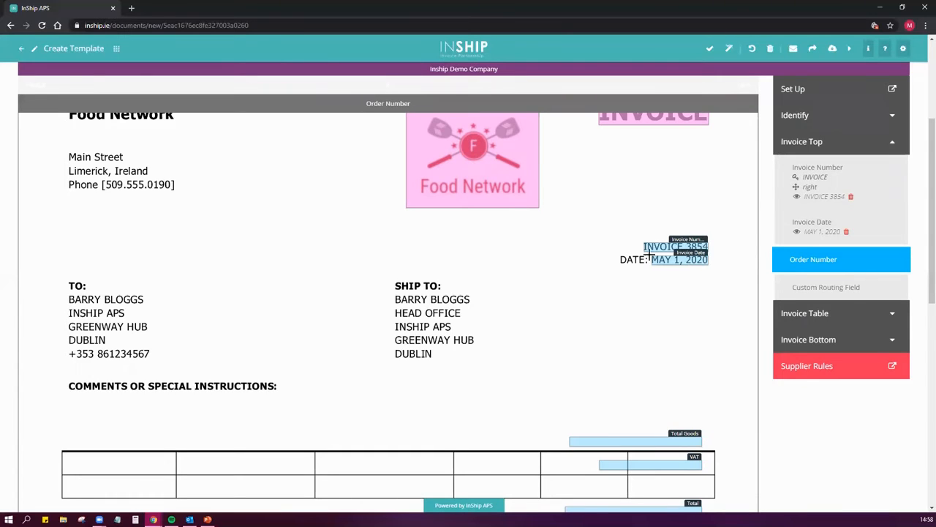
{"action": "left_click", "coordinate": [686, 262]}
{"action": "left_click_drag", "start_coordinate": [619, 254], "coordinate": [709, 268]}
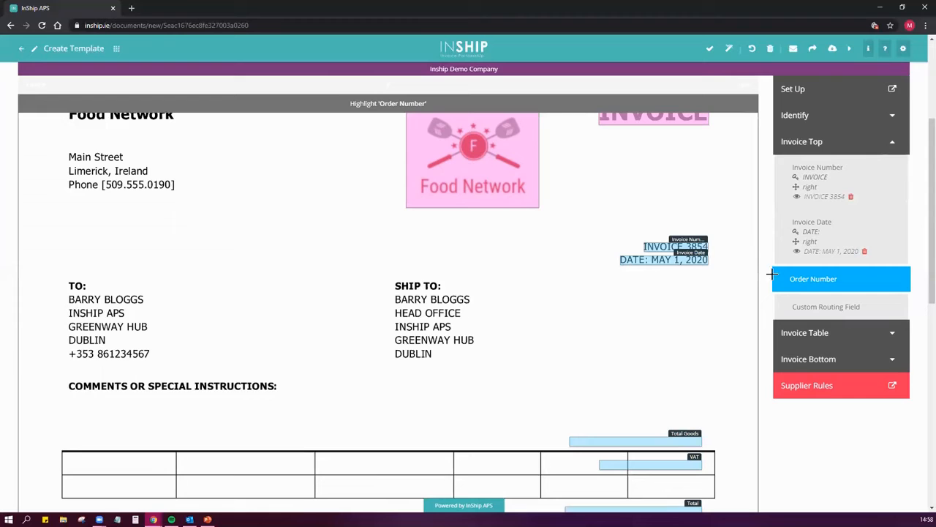
Mark the Quantity column of page one's line item table, from below its heading down to the end of the page
{"action": "left_click", "coordinate": [831, 335]}
{"action": "scroll", "coordinate": [731, 313], "scroll_direction": "down", "scroll_amount": 4}
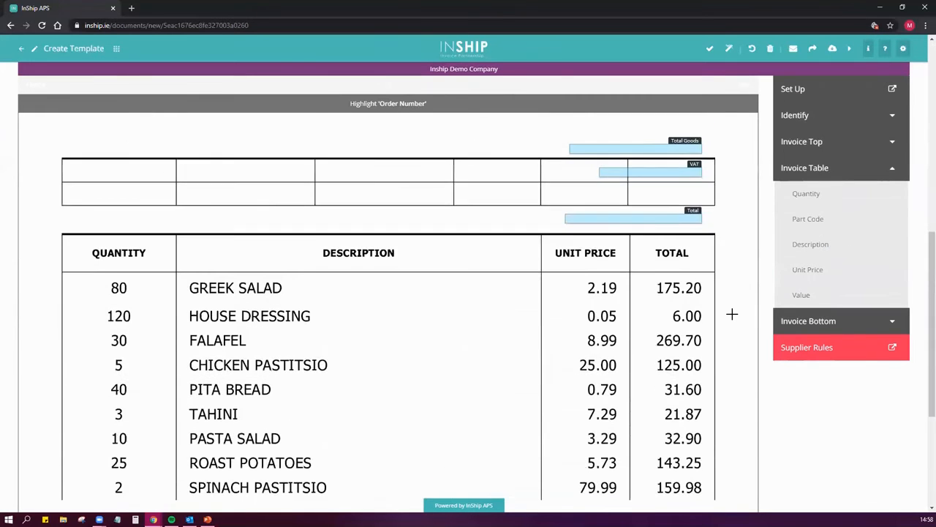
{"action": "scroll", "coordinate": [731, 313], "scroll_direction": "down", "scroll_amount": 1}
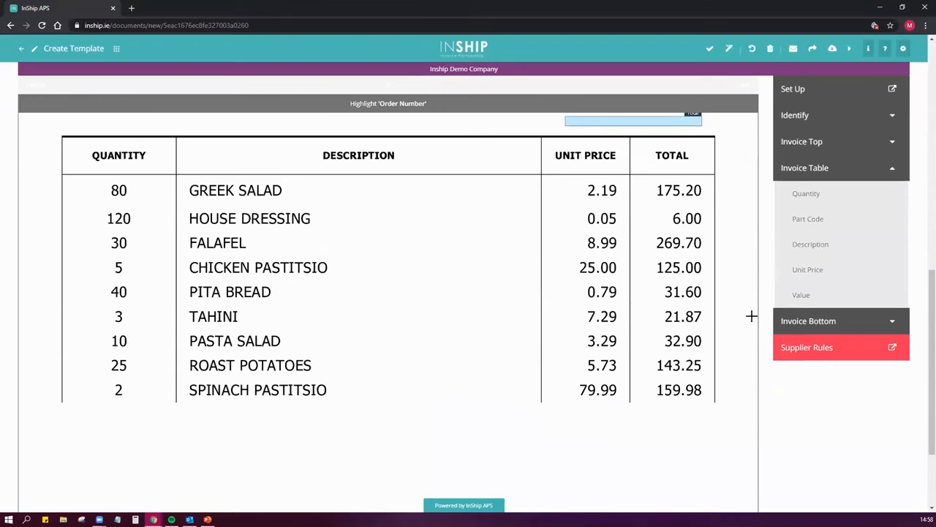
{"action": "left_click", "coordinate": [830, 199]}
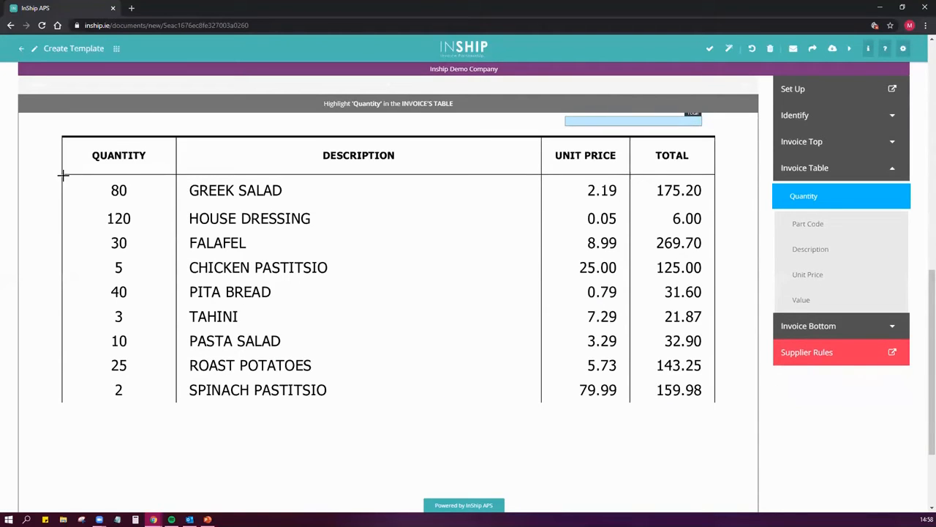
{"action": "left_click_drag", "start_coordinate": [100, 183], "coordinate": [175, 411]}
{"action": "left_click_drag", "start_coordinate": [177, 424], "coordinate": [176, 489]}
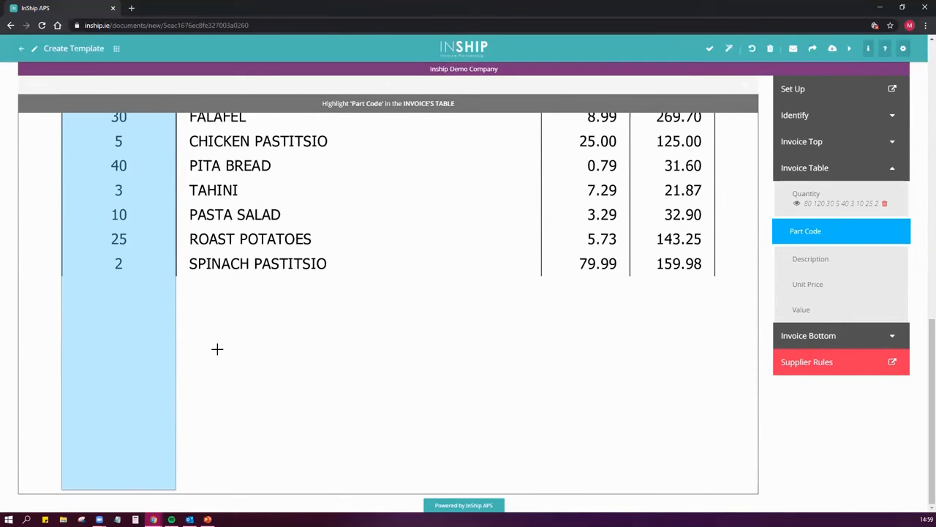
Mark the Description, Unit Price and Value columns of page one's table, leaving Part Code unmarked
{"action": "scroll", "coordinate": [178, 349], "scroll_direction": "up", "scroll_amount": 1}
{"action": "scroll", "coordinate": [160, 314], "scroll_direction": "down", "scroll_amount": 1}
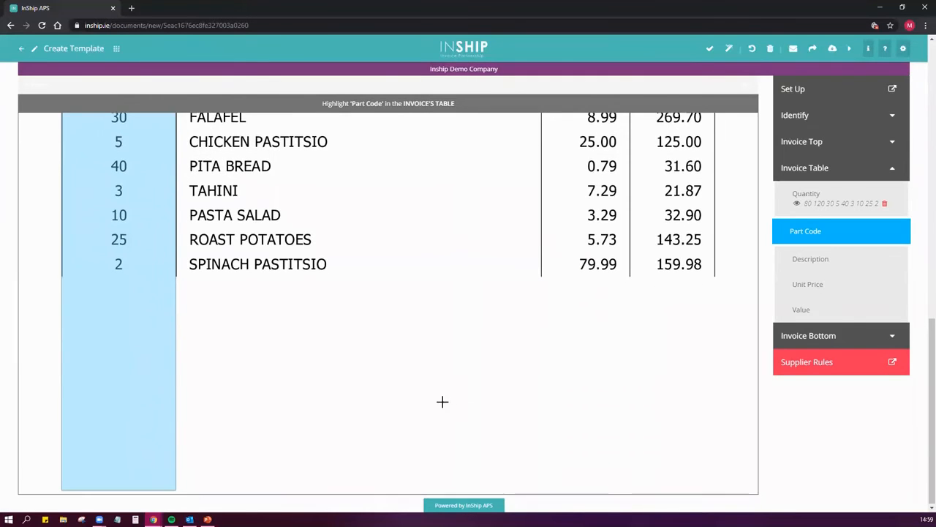
{"action": "scroll", "coordinate": [441, 399], "scroll_direction": "up", "scroll_amount": 2}
{"action": "scroll", "coordinate": [524, 431], "scroll_direction": "up", "scroll_amount": 1}
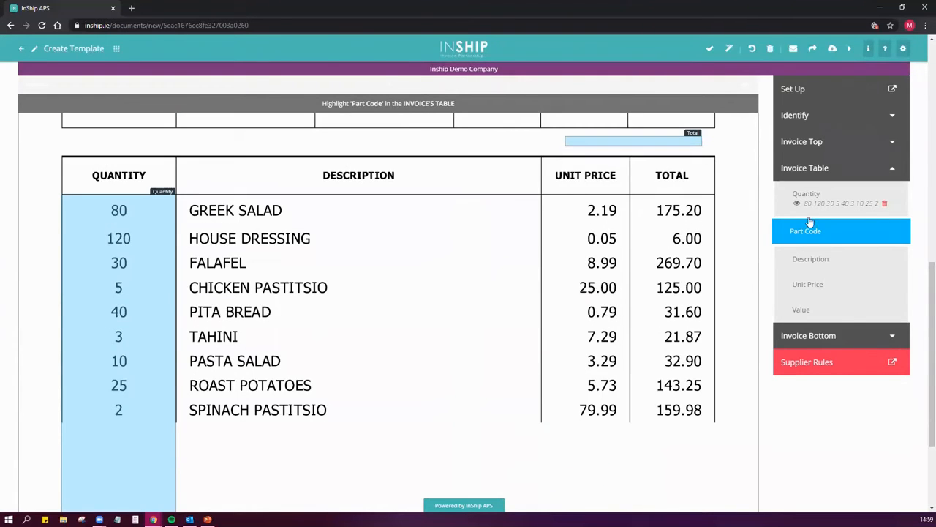
{"action": "left_click", "coordinate": [816, 261]}
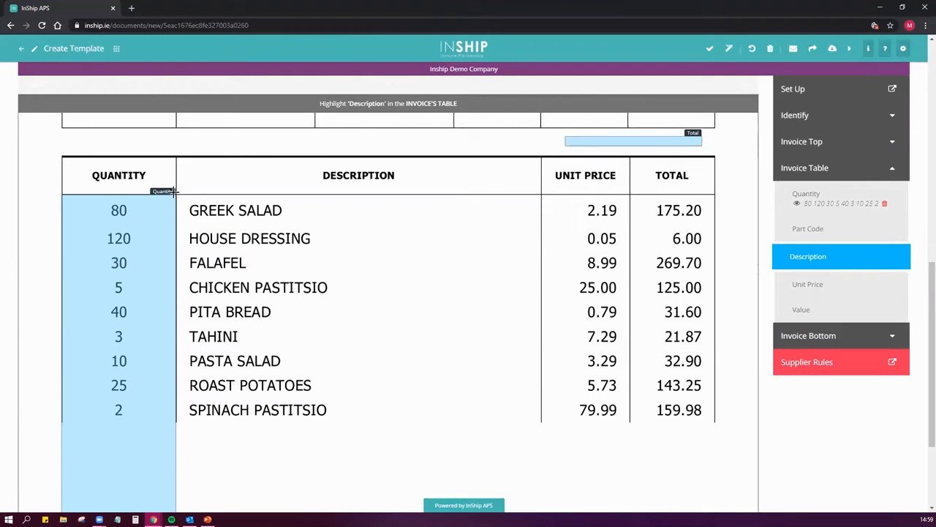
{"action": "left_click_drag", "start_coordinate": [177, 192], "coordinate": [541, 215]}
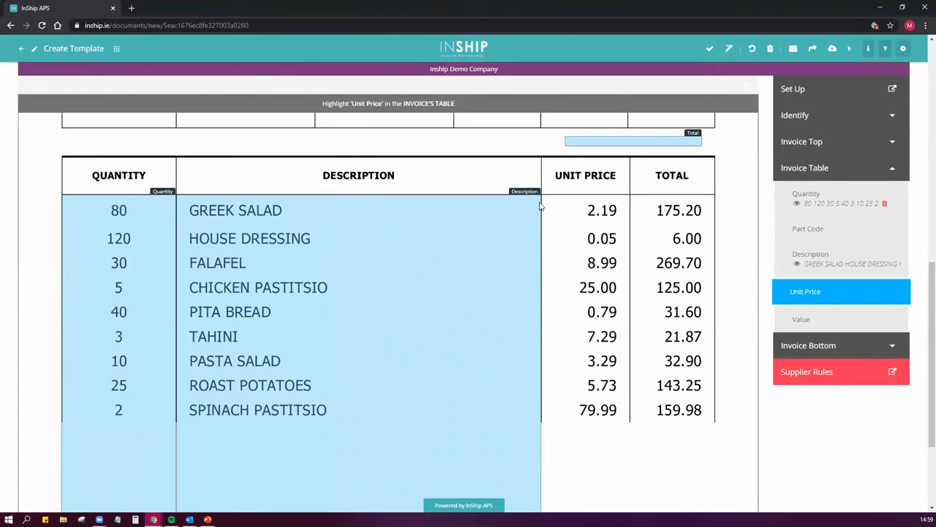
{"action": "scroll", "coordinate": [534, 210], "scroll_direction": "down", "scroll_amount": 2}
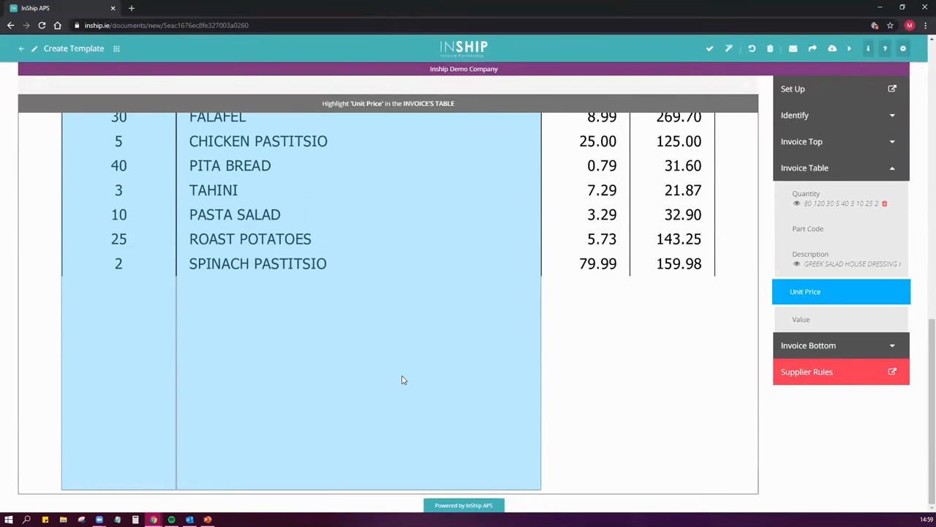
{"action": "scroll", "coordinate": [406, 378], "scroll_direction": "up", "scroll_amount": 3}
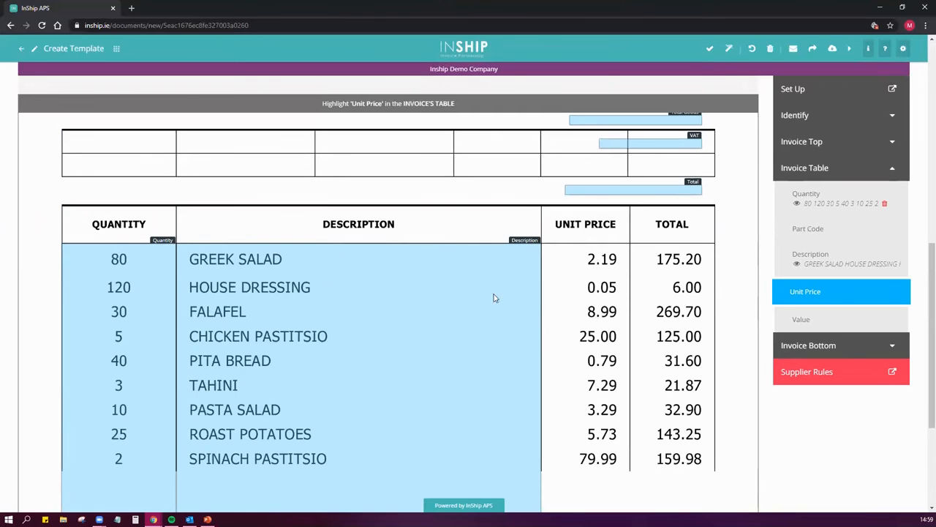
{"action": "left_click_drag", "start_coordinate": [542, 246], "coordinate": [717, 246]}
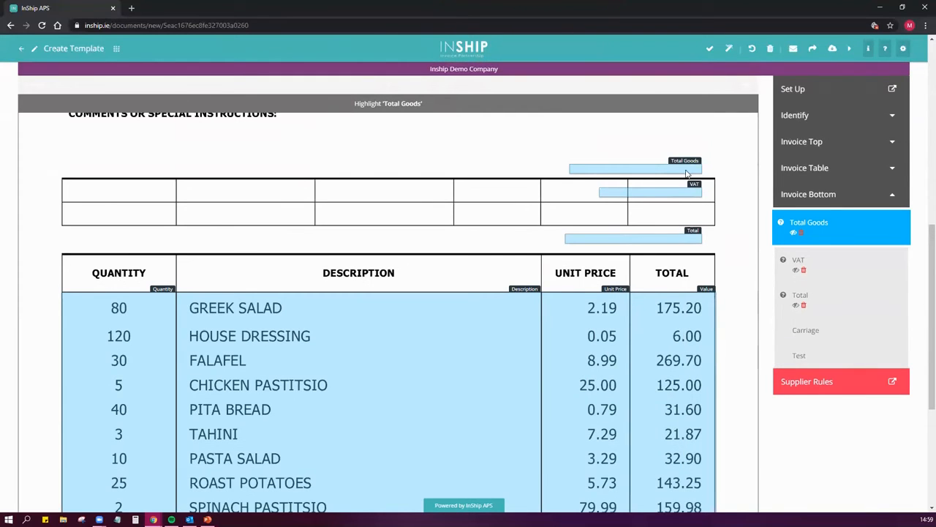
Remove the misplaced Total Goods, VAT and Total selections from page one
{"action": "left_click", "coordinate": [797, 236]}
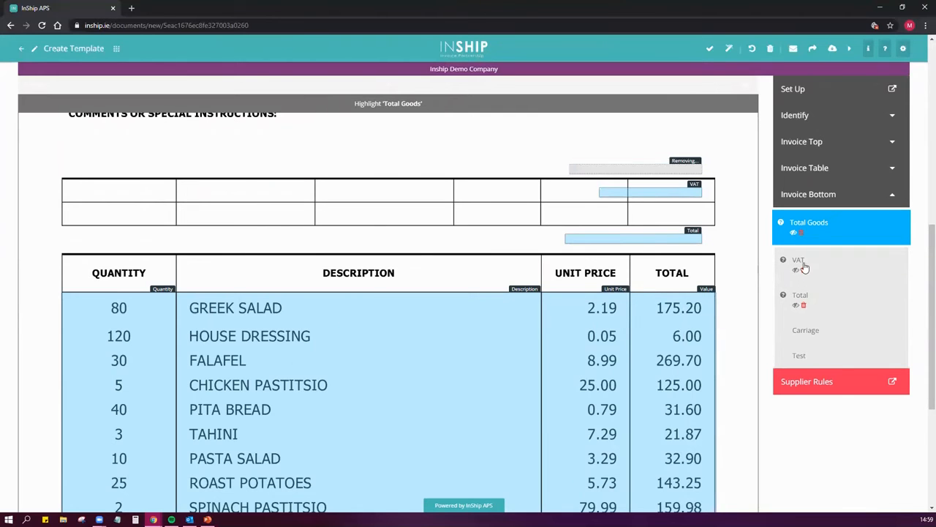
{"action": "left_click", "coordinate": [797, 270]}
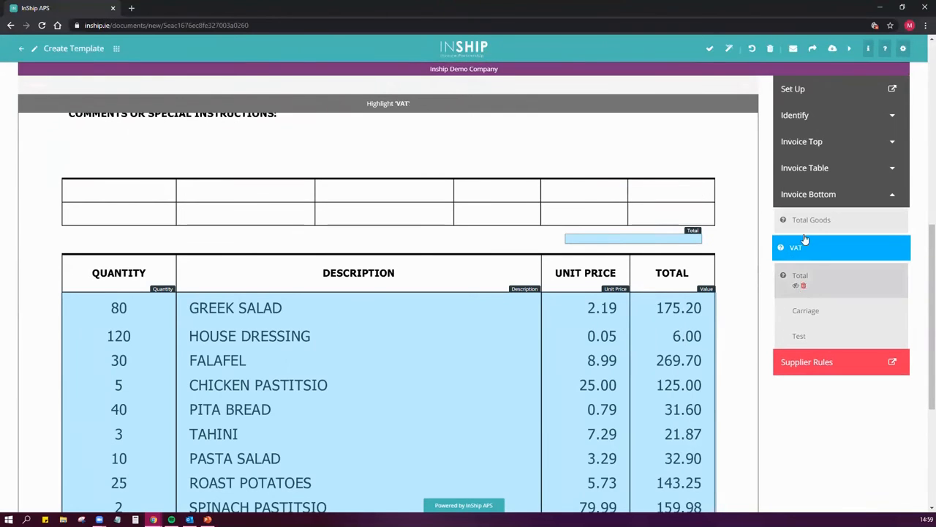
{"action": "left_click", "coordinate": [797, 285]}
Switch to page two and mark its Quantity column from the first line item down to the table's end
{"action": "scroll", "coordinate": [532, 266], "scroll_direction": "up", "scroll_amount": 5}
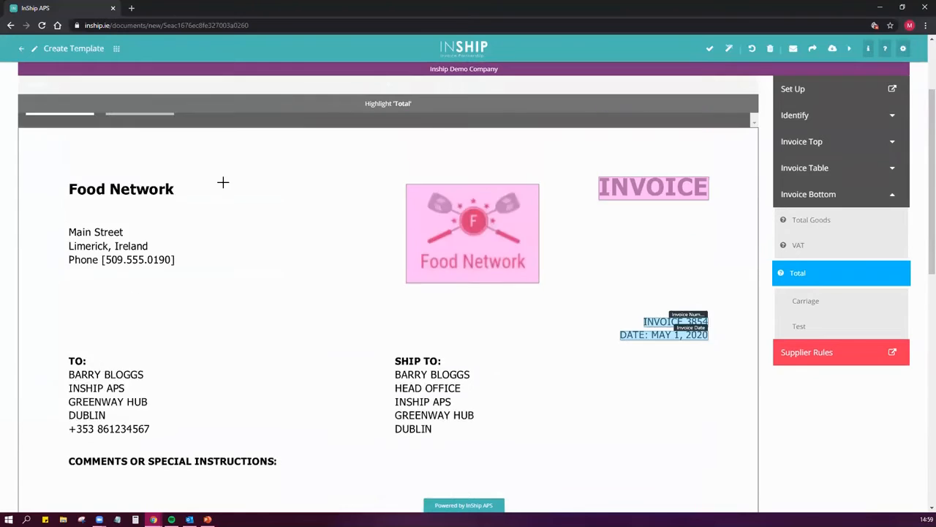
{"action": "left_click", "coordinate": [158, 178]}
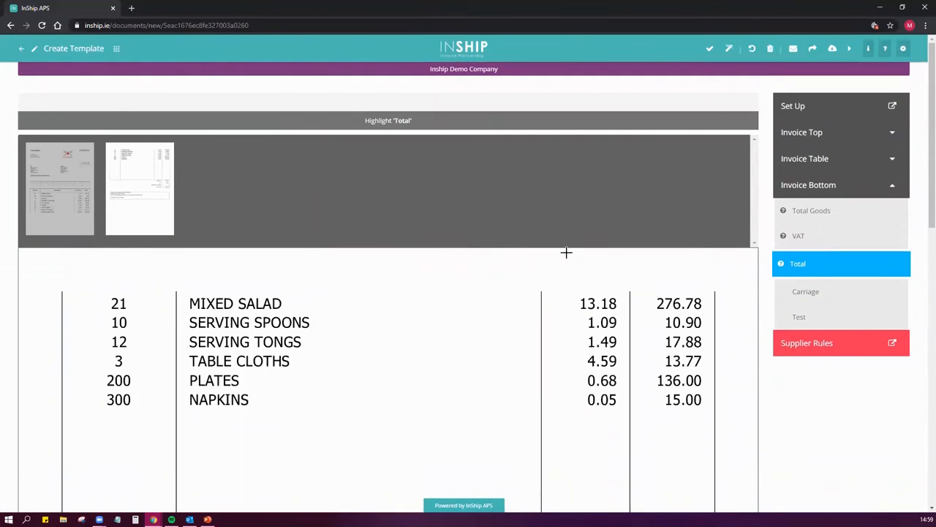
{"action": "left_click", "coordinate": [834, 162]}
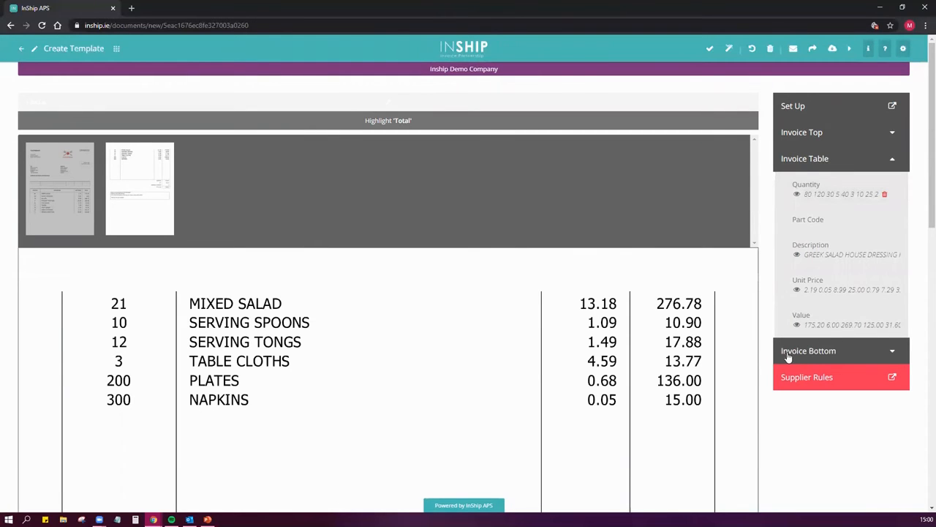
{"action": "scroll", "coordinate": [761, 358], "scroll_direction": "down", "scroll_amount": 3}
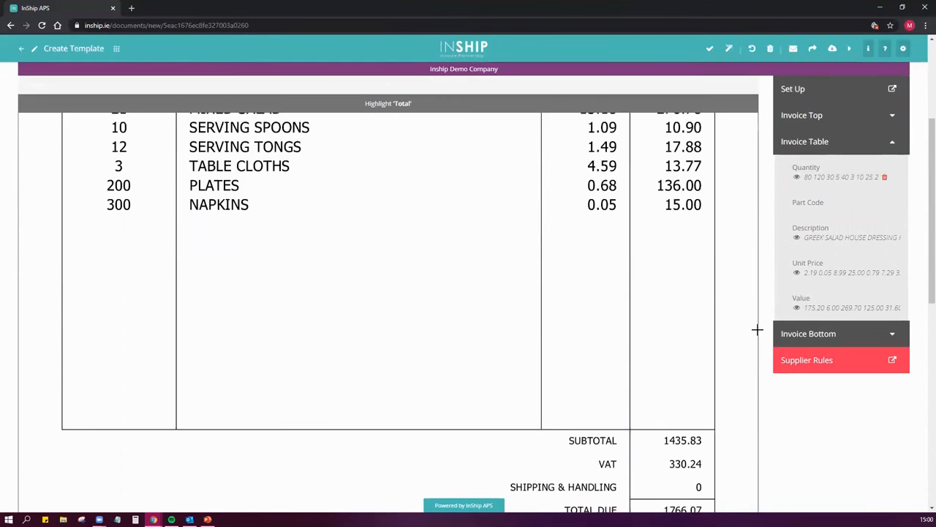
{"action": "scroll", "coordinate": [756, 329], "scroll_direction": "up", "scroll_amount": 1}
{"action": "left_click", "coordinate": [789, 175]}
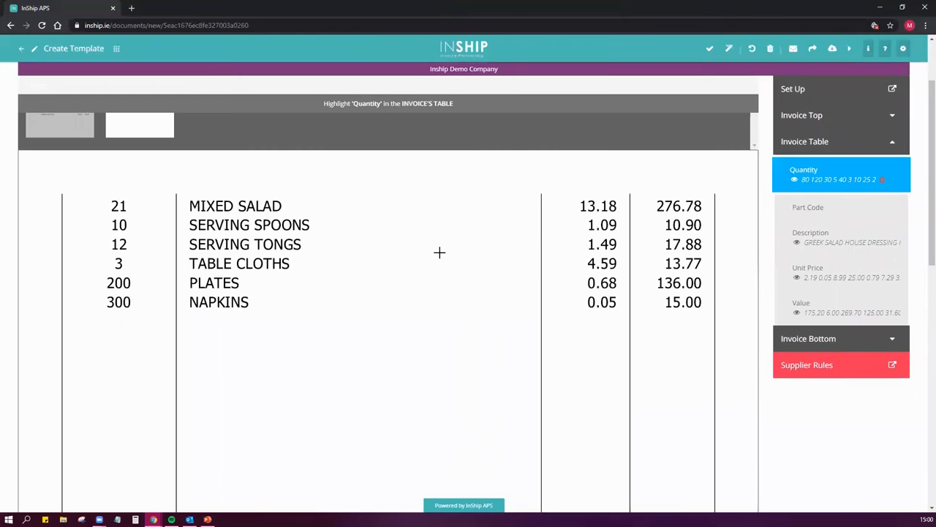
{"action": "scroll", "coordinate": [118, 263], "scroll_direction": "down", "scroll_amount": 3}
{"action": "scroll", "coordinate": [98, 121], "scroll_direction": "up", "scroll_amount": 2}
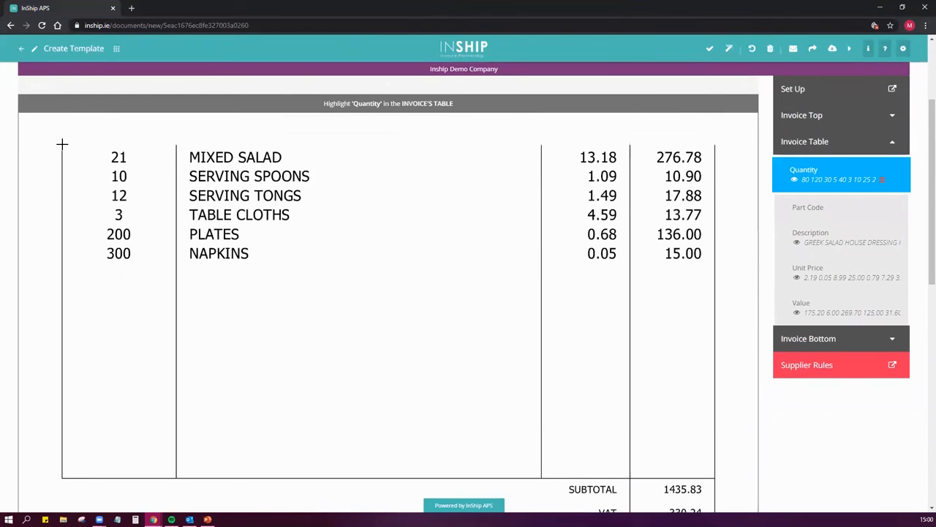
{"action": "left_click_drag", "start_coordinate": [62, 144], "coordinate": [174, 327]}
{"action": "left_click_drag", "start_coordinate": [174, 385], "coordinate": [176, 476]}
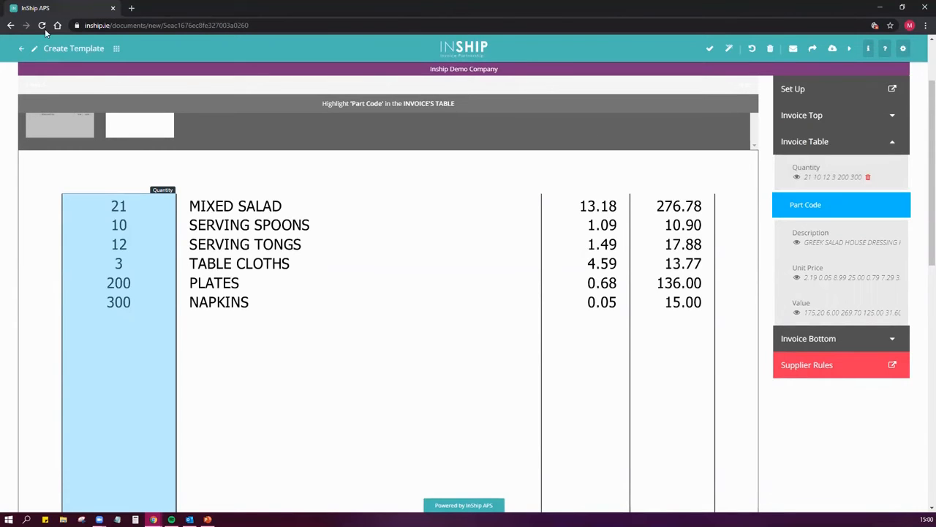
Reload the template and mark page two's Description column from the first line item down to the table's end
{"action": "left_click", "coordinate": [41, 25]}
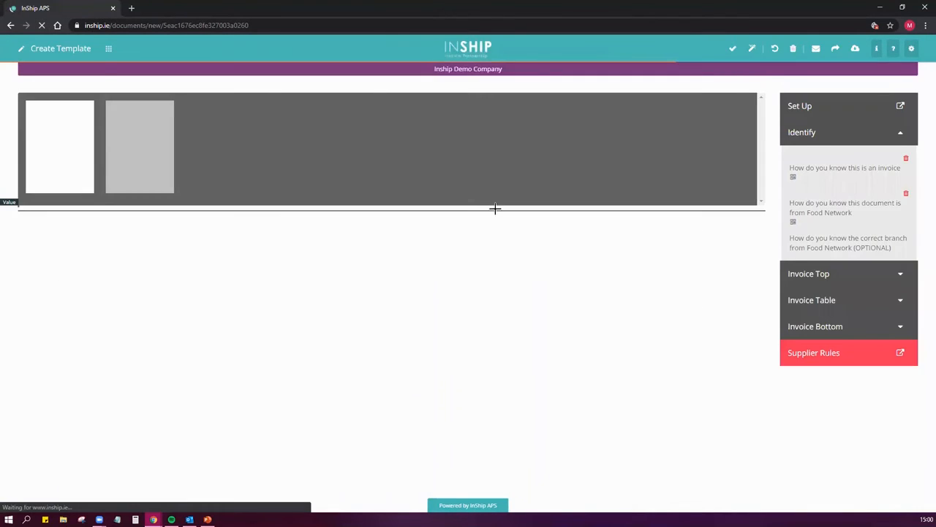
{"action": "left_click", "coordinate": [814, 390]}
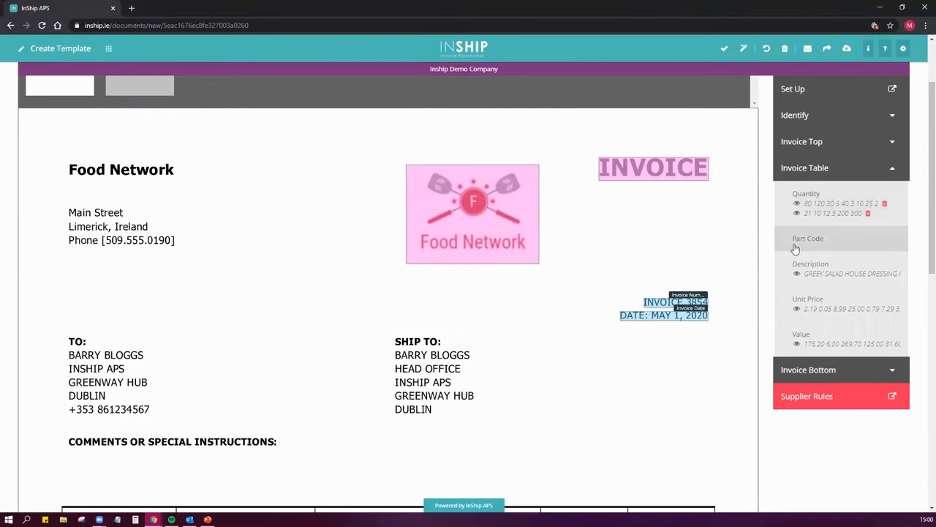
{"action": "left_click", "coordinate": [157, 115]}
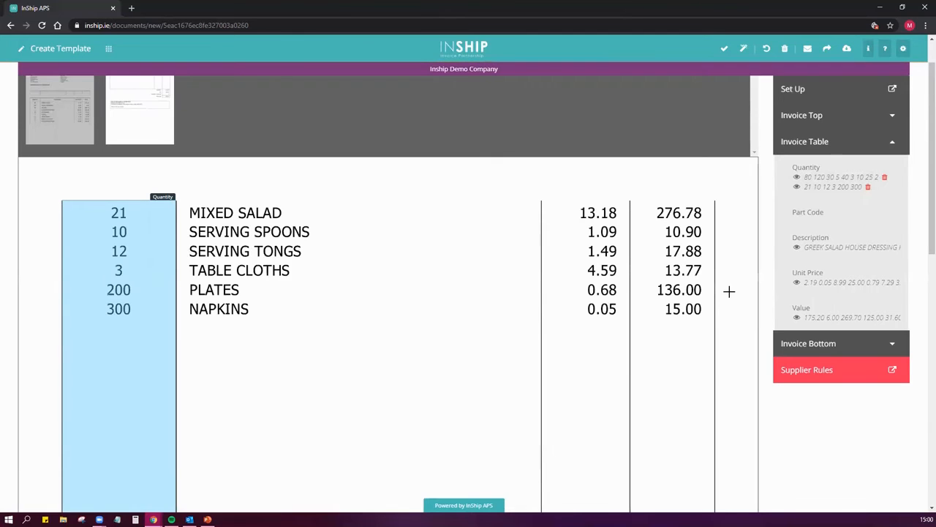
{"action": "left_click", "coordinate": [849, 249]}
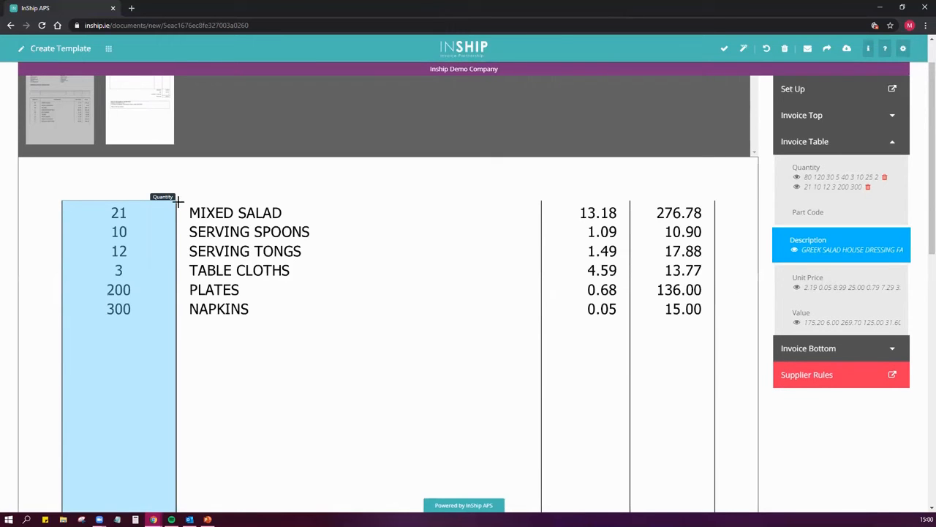
{"action": "left_click_drag", "start_coordinate": [176, 196], "coordinate": [541, 449]}
{"action": "scroll", "coordinate": [527, 504], "scroll_direction": "down", "scroll_amount": 1}
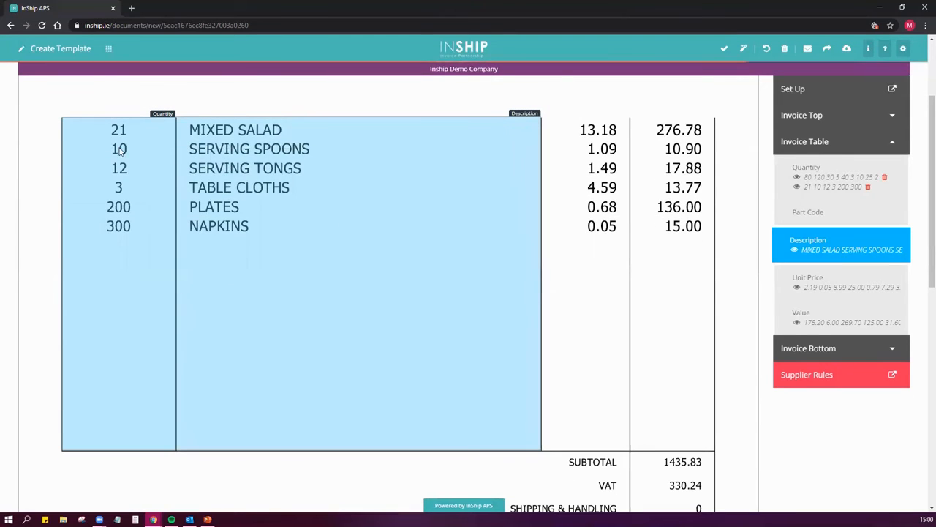
Mark the Unit Price column of page two's table, from the first line item down to the table's end
{"action": "left_click", "coordinate": [827, 289]}
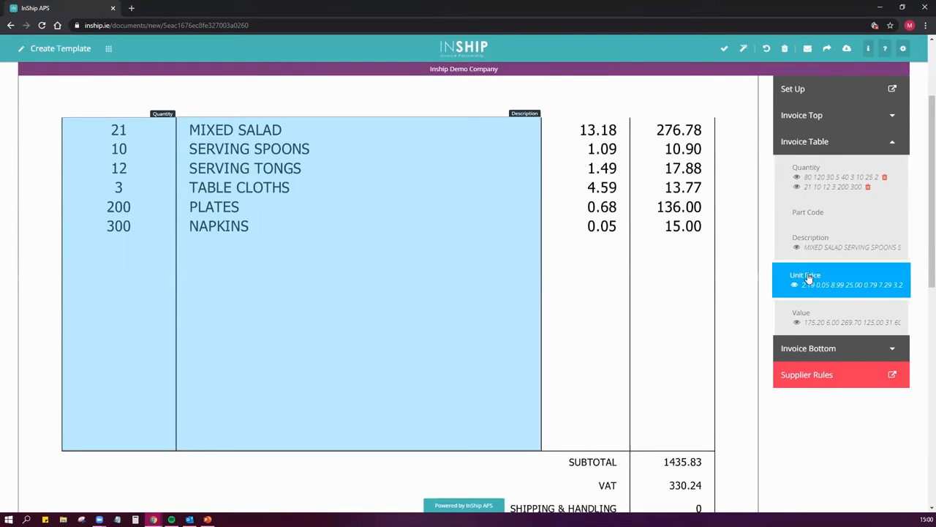
{"action": "scroll", "coordinate": [548, 161], "scroll_direction": "up", "scroll_amount": 1}
{"action": "left_click_drag", "start_coordinate": [543, 163], "coordinate": [629, 173]}
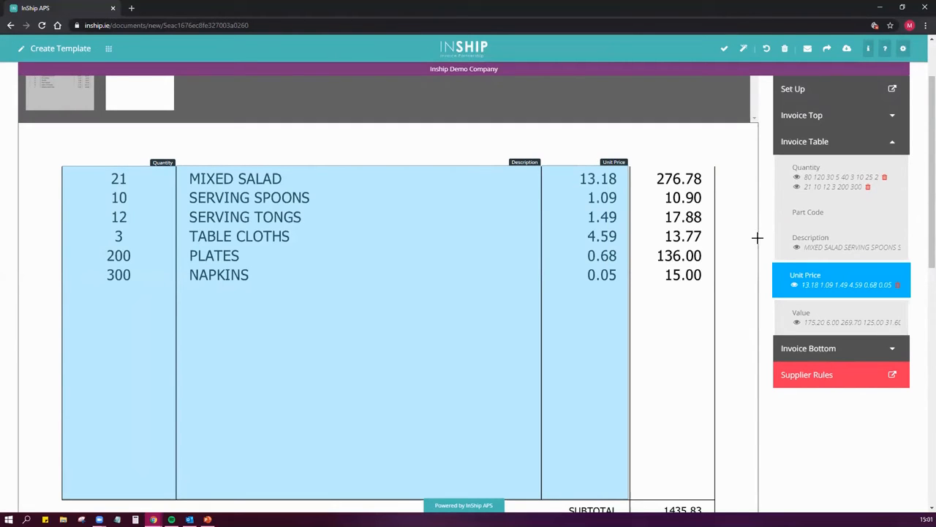
Switch wizard mode back on and mark the Value column of page two's table down to its end
{"action": "left_click", "coordinate": [743, 49]}
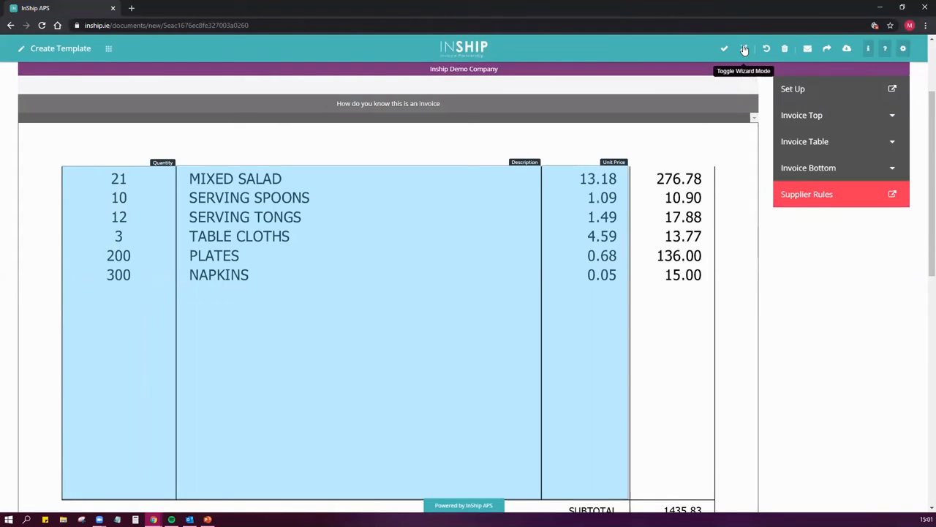
{"action": "left_click", "coordinate": [823, 147]}
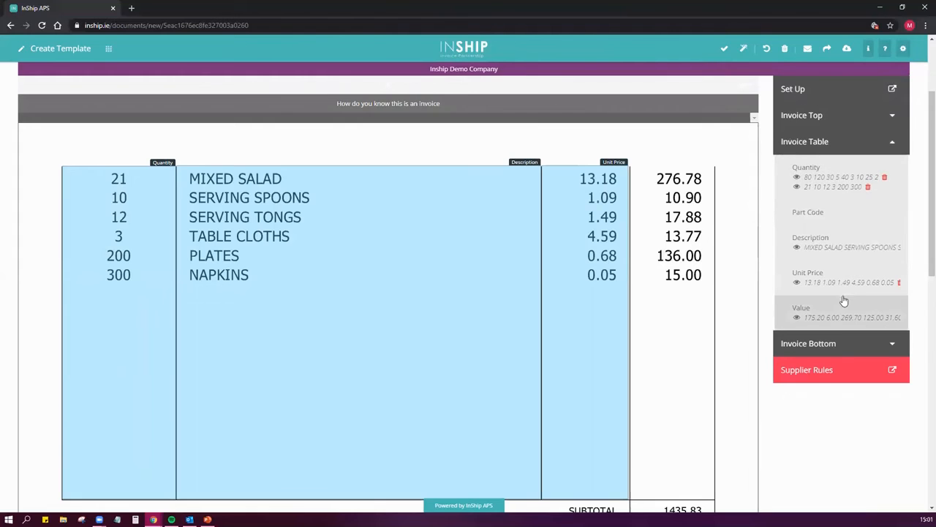
{"action": "left_click", "coordinate": [823, 308]}
{"action": "left_click", "coordinate": [818, 314]}
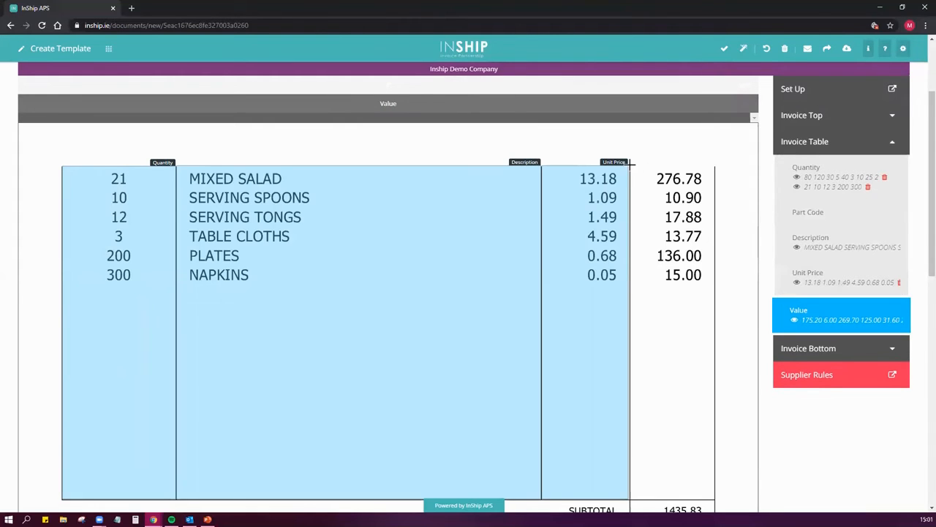
{"action": "left_click_drag", "start_coordinate": [640, 164], "coordinate": [715, 156]}
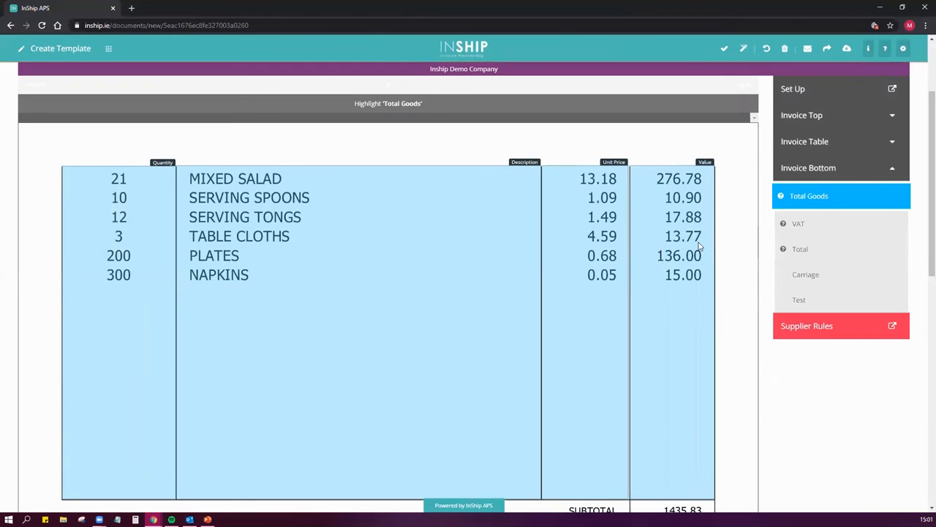
Mark page two's SUBTOTAL row as Total Goods, the VAT label as VAT and the TOTAL DUE row as Total
{"action": "scroll", "coordinate": [725, 242], "scroll_direction": "down", "scroll_amount": 3}
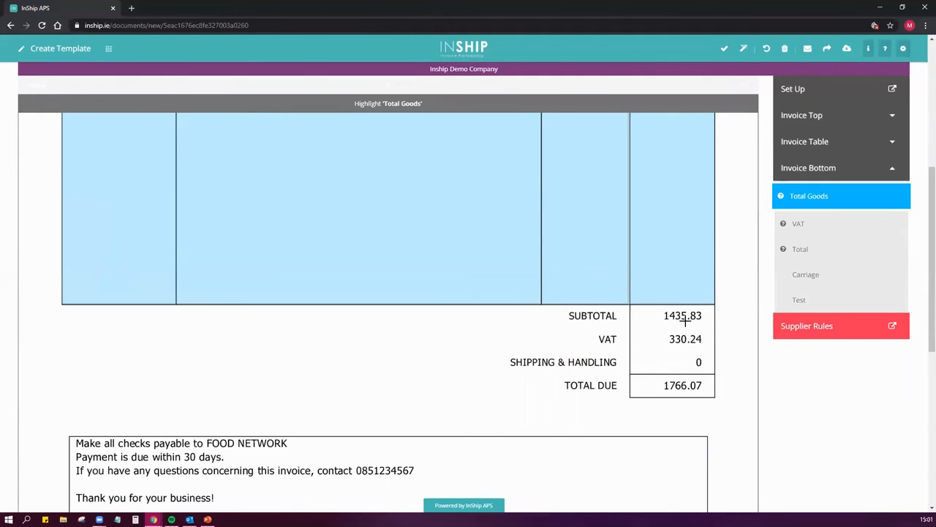
{"action": "left_click_drag", "start_coordinate": [569, 310], "coordinate": [708, 321]}
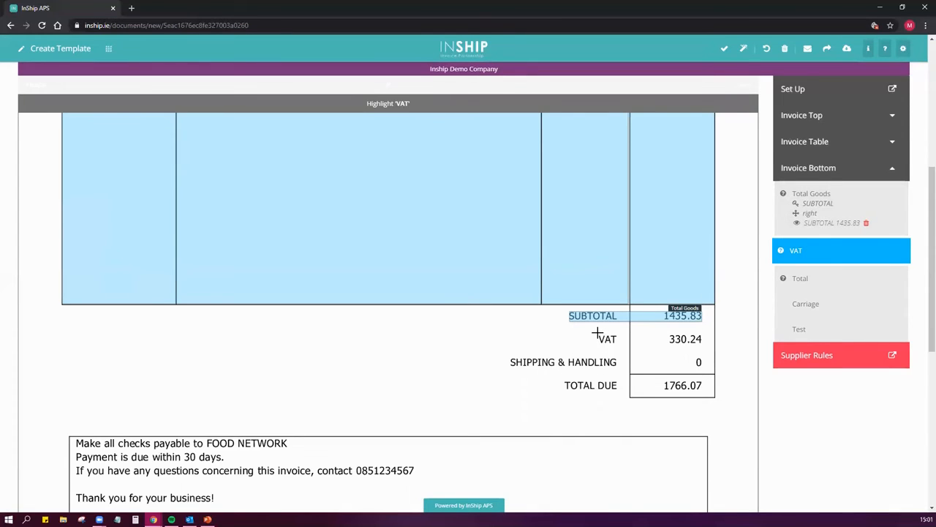
{"action": "left_click_drag", "start_coordinate": [597, 333], "coordinate": [671, 347]}
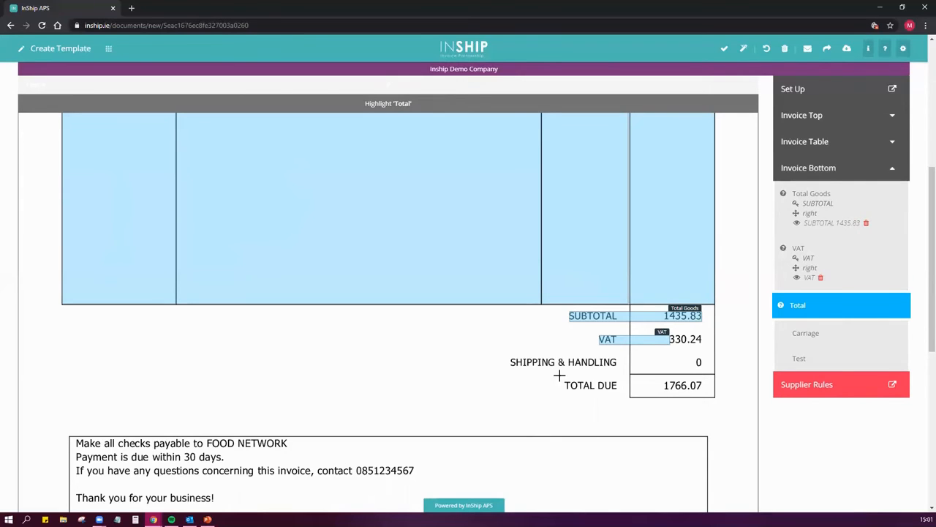
{"action": "left_click_drag", "start_coordinate": [558, 379], "coordinate": [703, 390]}
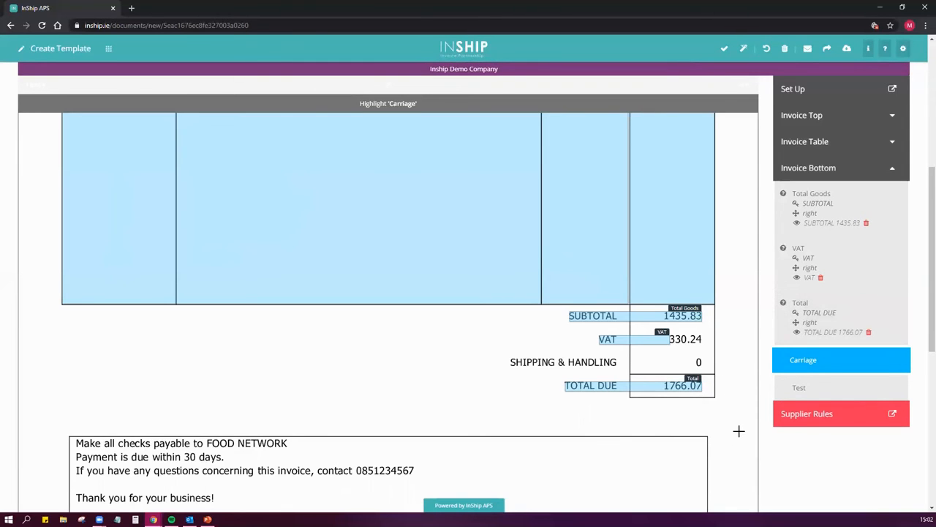
Open the Food Network supplier rules and finish the template with the existing rule settings
{"action": "left_click", "coordinate": [807, 414]}
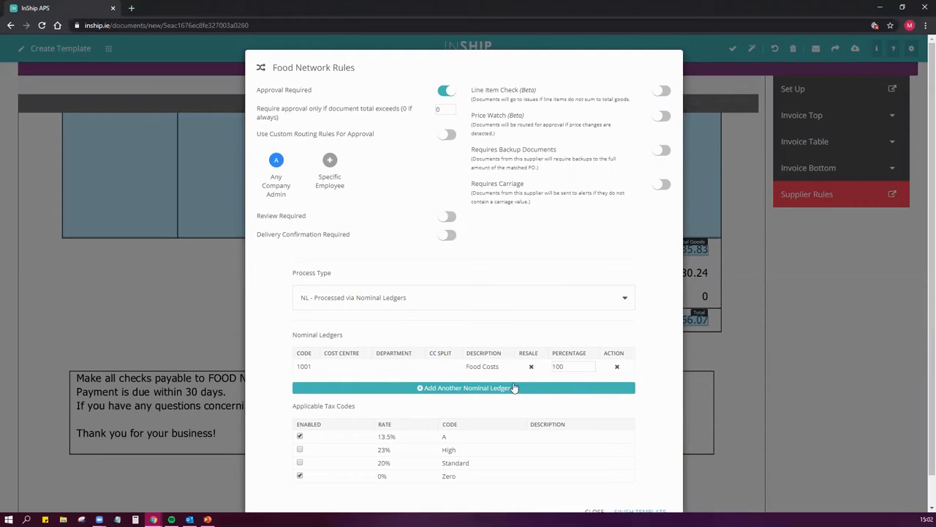
{"action": "scroll", "coordinate": [633, 427], "scroll_direction": "down", "scroll_amount": 2}
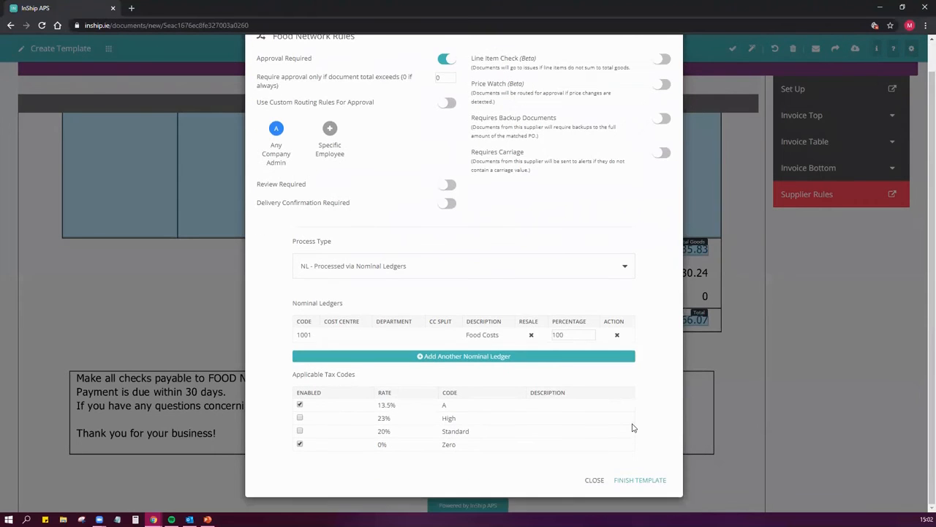
{"action": "left_click", "coordinate": [632, 481]}
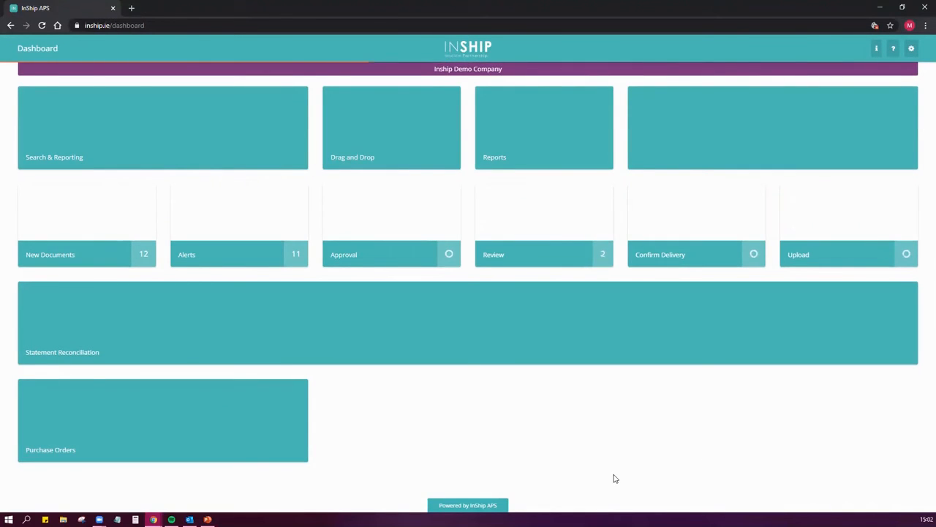
Open the Bits N Bobs document from New Documents and create an Invoice template for supplier BITS - Bits n Bobs
{"action": "left_click", "coordinate": [101, 231]}
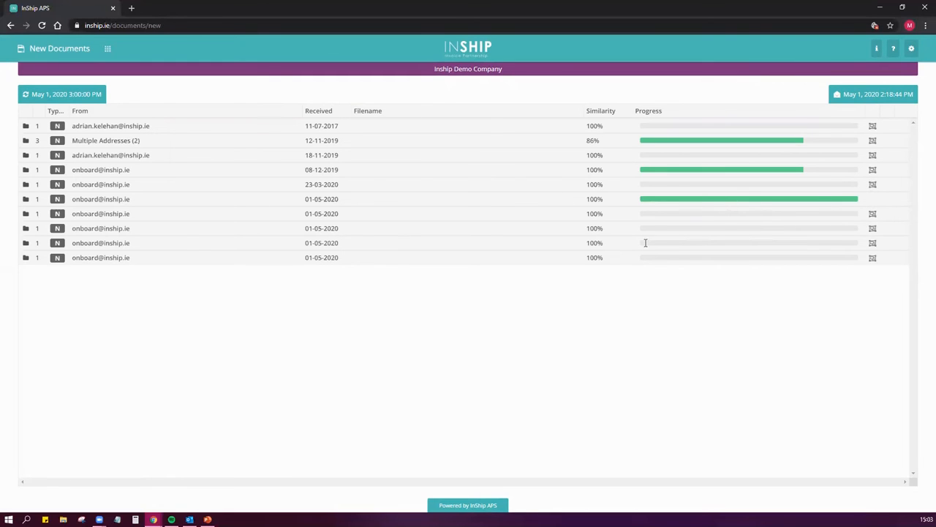
{"action": "left_click", "coordinate": [872, 213]}
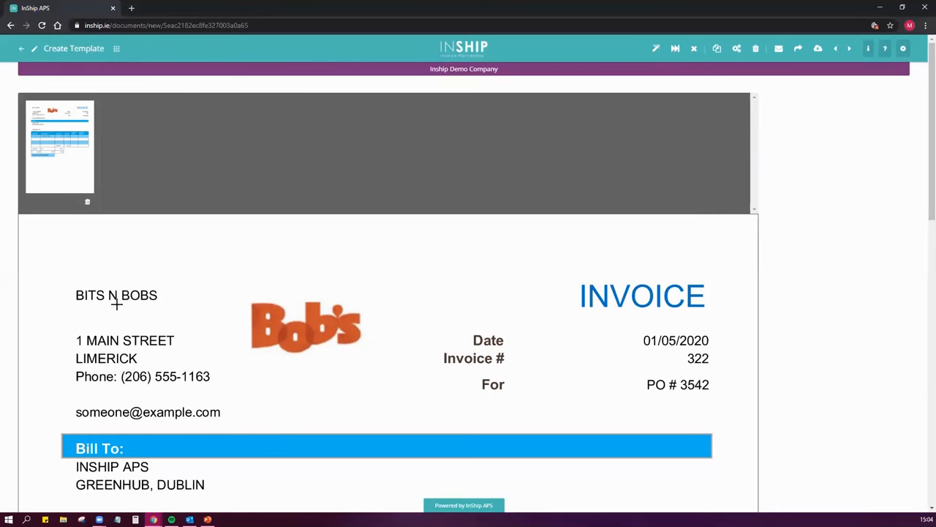
{"action": "left_click", "coordinate": [656, 49]}
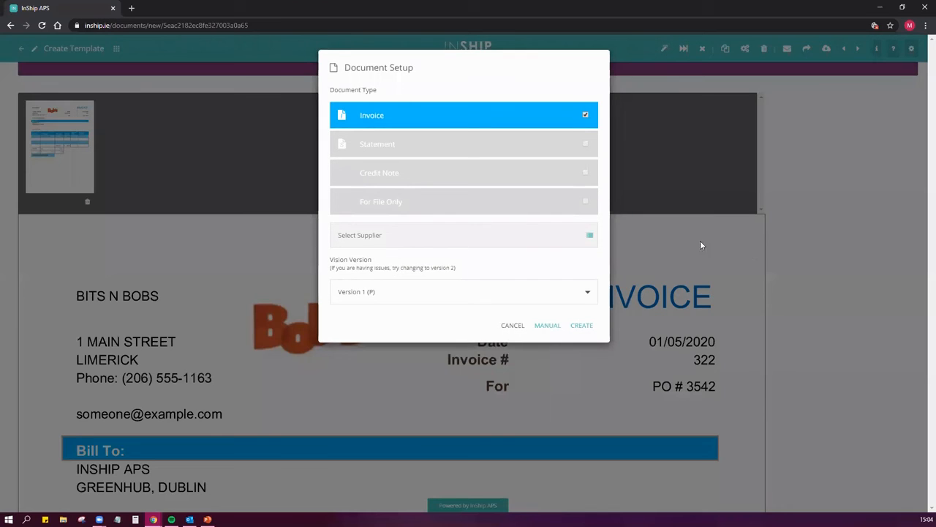
{"action": "left_click", "coordinate": [589, 235]}
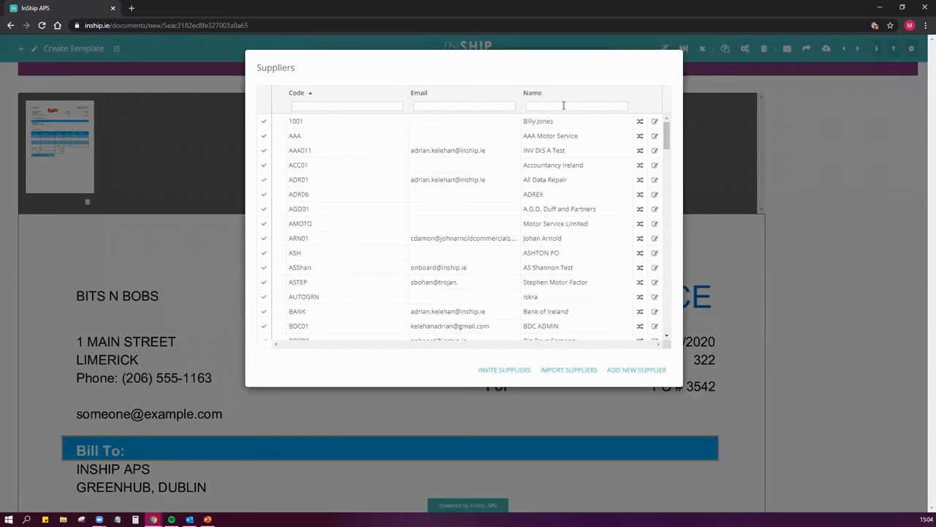
{"action": "type", "text": "bit"}
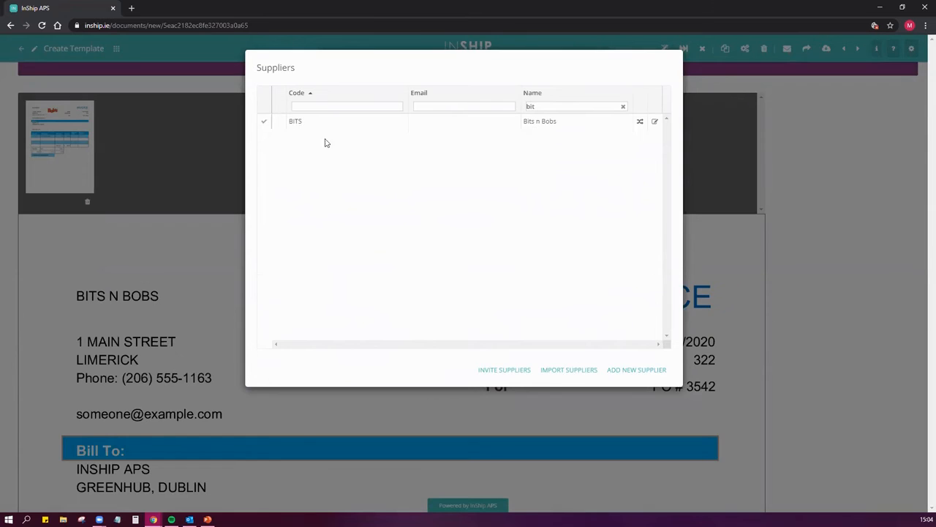
{"action": "left_click", "coordinate": [264, 121]}
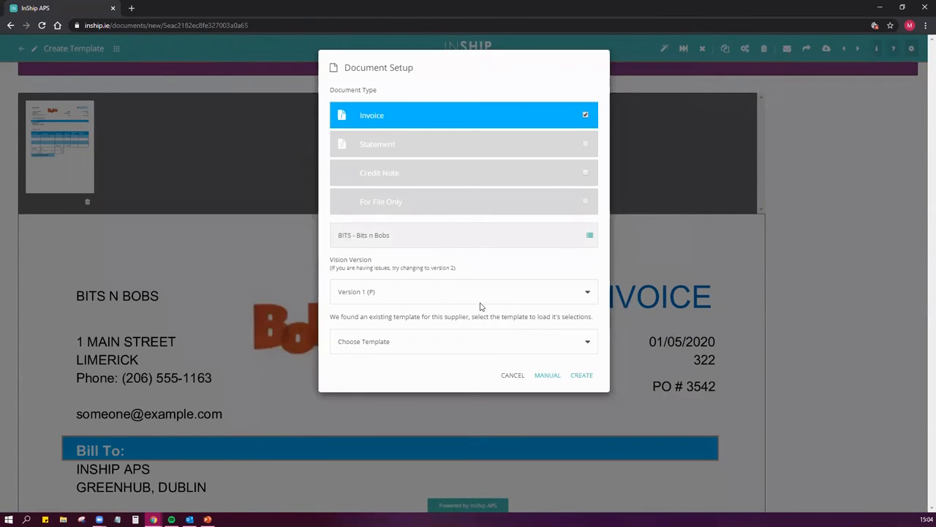
{"action": "left_click", "coordinate": [586, 376]}
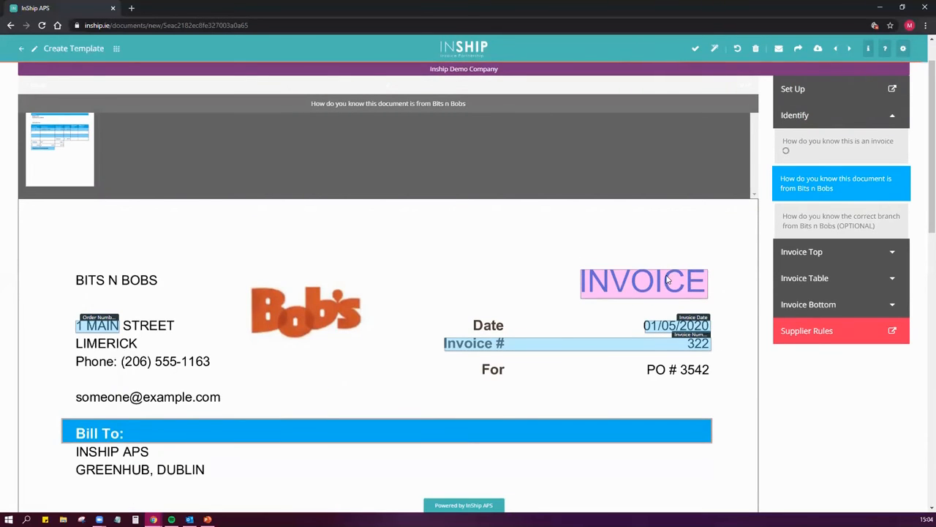
Mark the INVOICE heading as the document type identifier and the Bob's logo as the supplier identifier
{"action": "left_click_drag", "start_coordinate": [667, 278], "coordinate": [841, 147]}
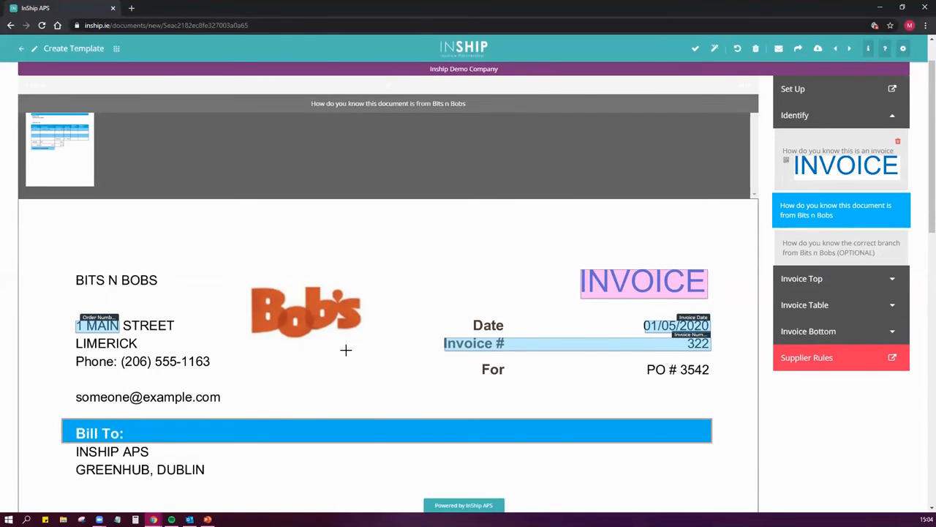
{"action": "left_click_drag", "start_coordinate": [238, 276], "coordinate": [368, 355]}
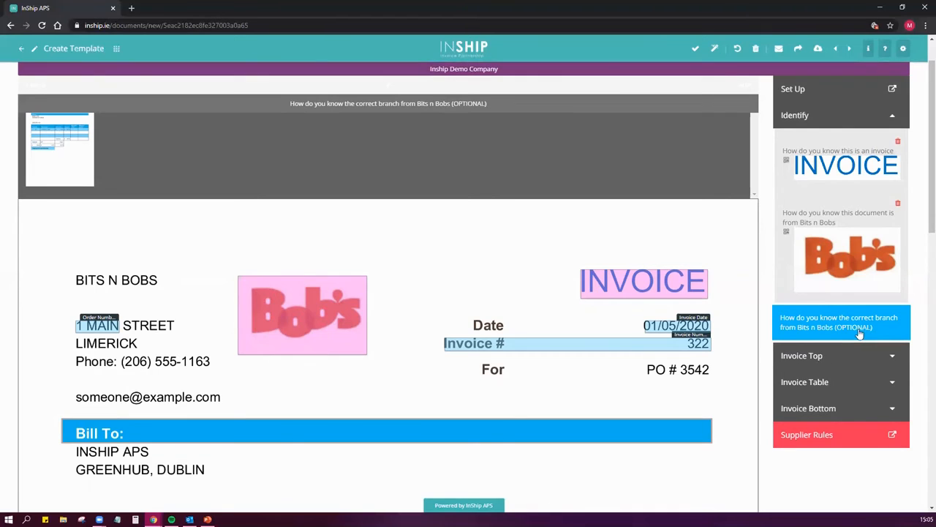
Re-mark Invoice Date to include its Date label, and replace the wrong Order Number selection with the PO # text
{"action": "left_click", "coordinate": [837, 356]}
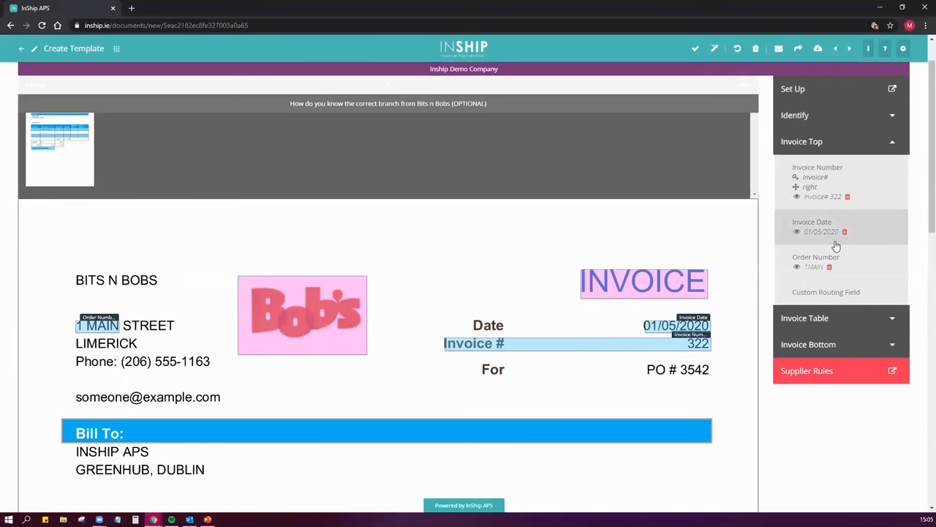
{"action": "left_click", "coordinate": [676, 327]}
{"action": "left_click_drag", "start_coordinate": [525, 330], "coordinate": [708, 334]}
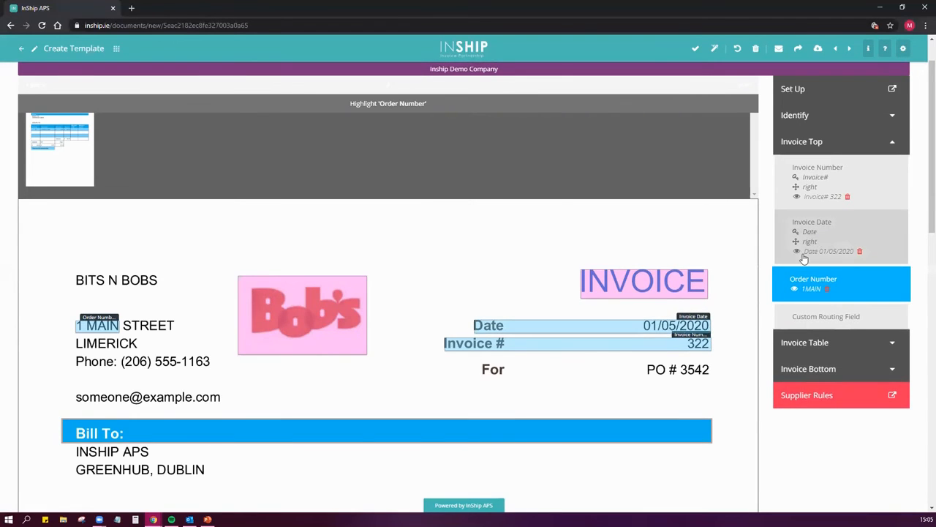
{"action": "left_click", "coordinate": [827, 292]}
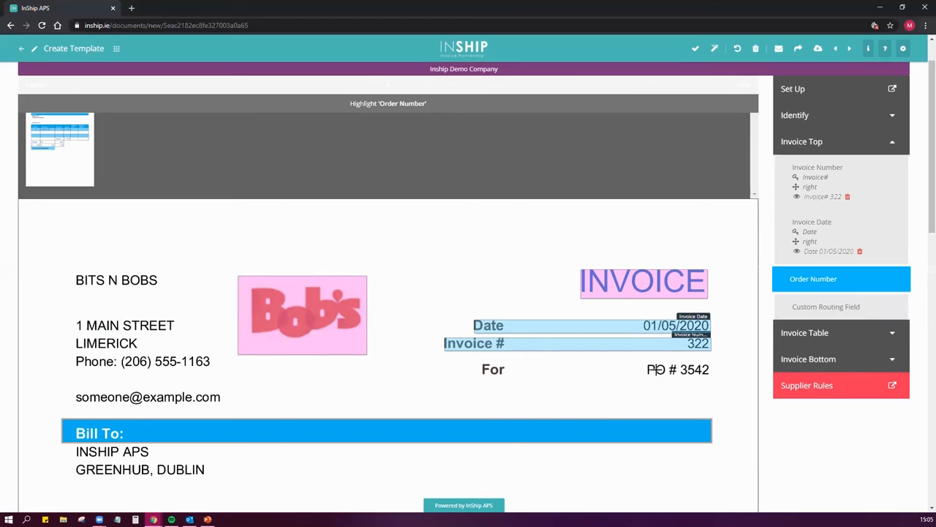
{"action": "left_click_drag", "start_coordinate": [646, 363], "coordinate": [715, 377]}
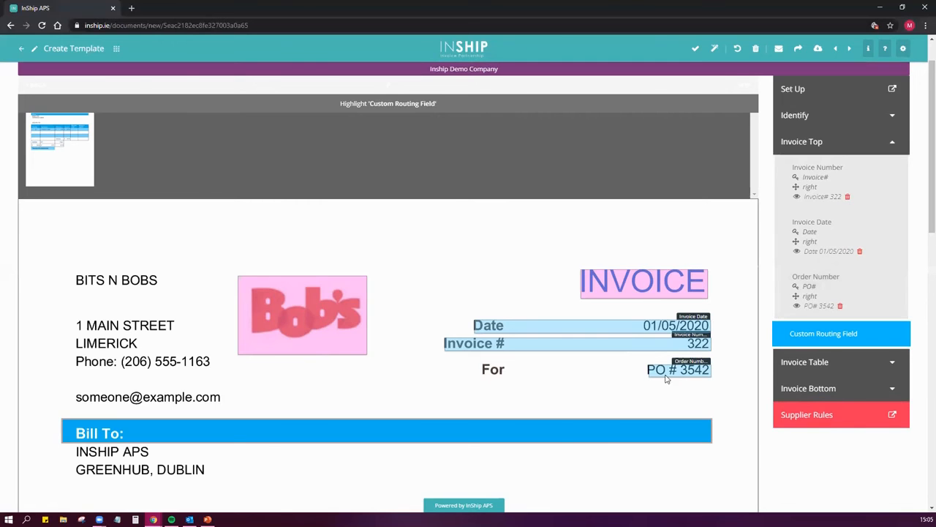
Mark the Quantity column of the line item table, from below its heading to just above the Subtotal row
{"action": "left_click", "coordinate": [816, 362]}
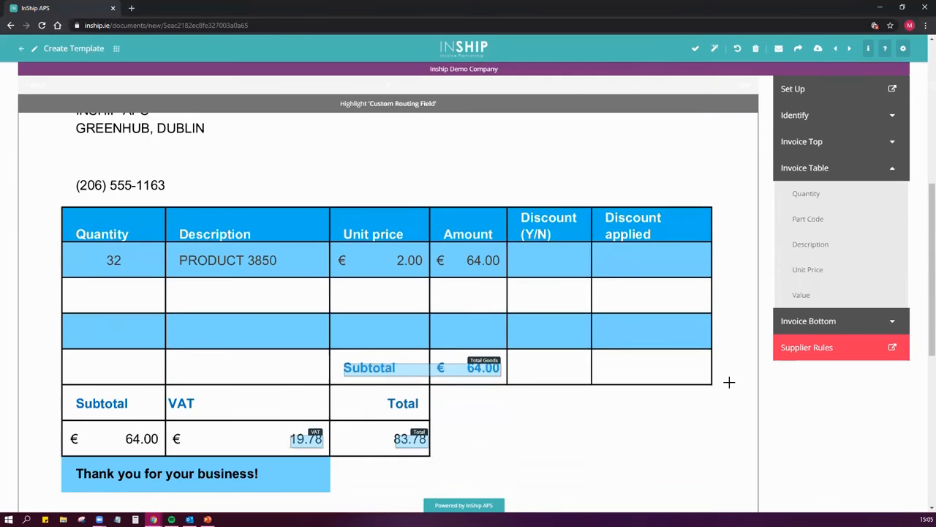
{"action": "left_click", "coordinate": [820, 198]}
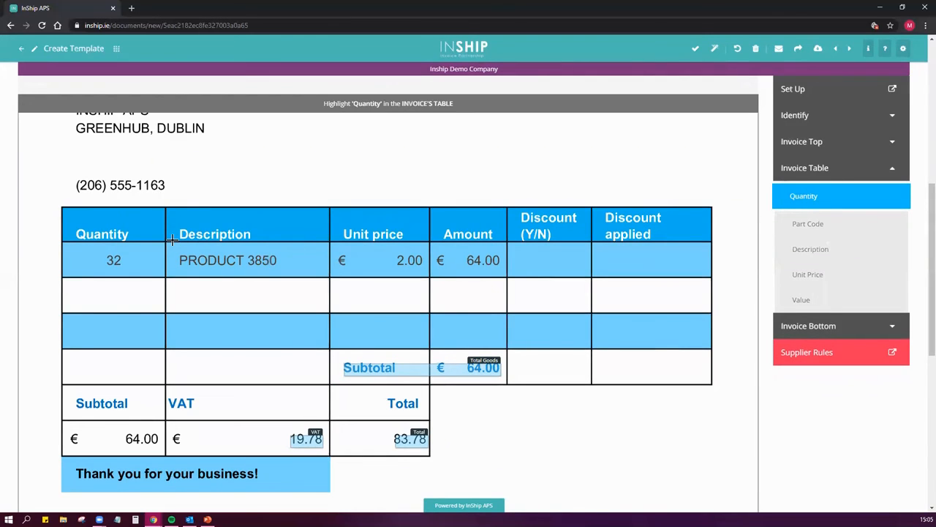
{"action": "left_click_drag", "start_coordinate": [62, 243], "coordinate": [167, 349]}
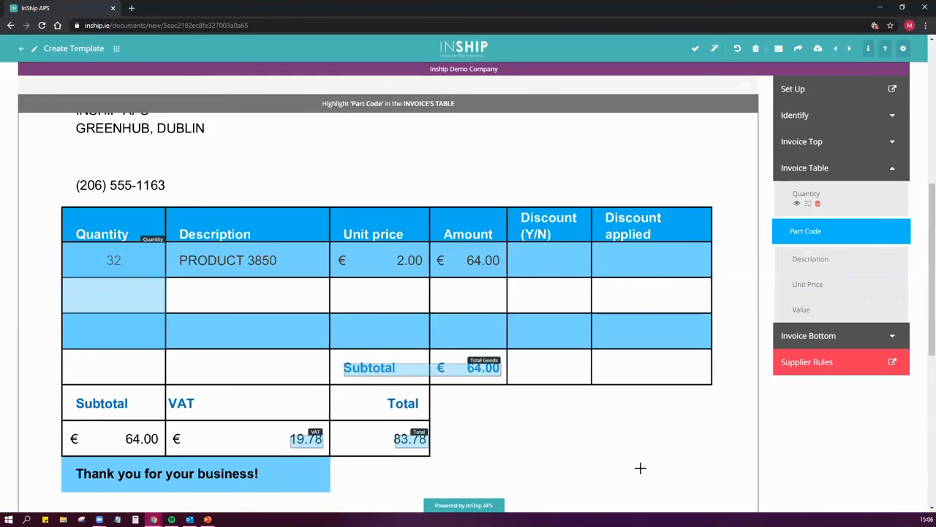
Mark the Description, Unit Price and Value columns of the line item table, with Value on the Amount column and Part Code skipped
{"action": "left_click", "coordinate": [838, 265]}
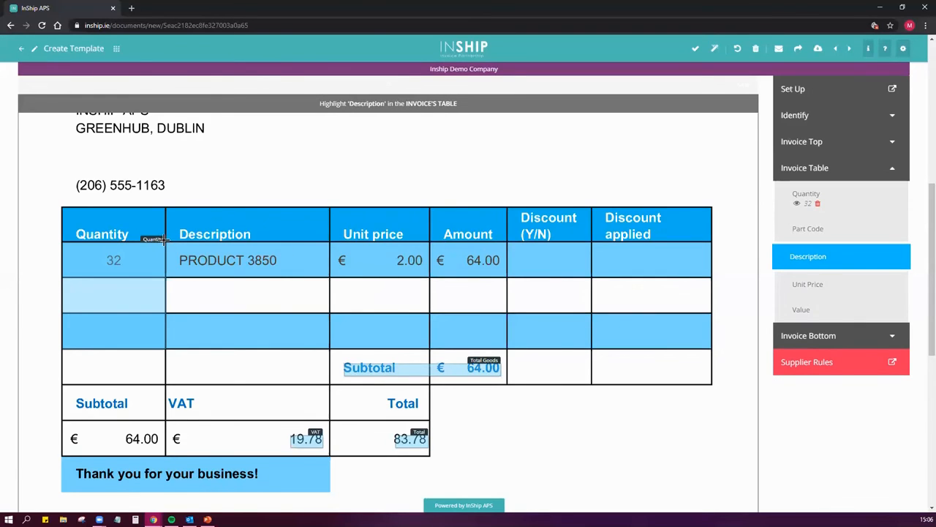
{"action": "left_click_drag", "start_coordinate": [167, 242], "coordinate": [432, 247]}
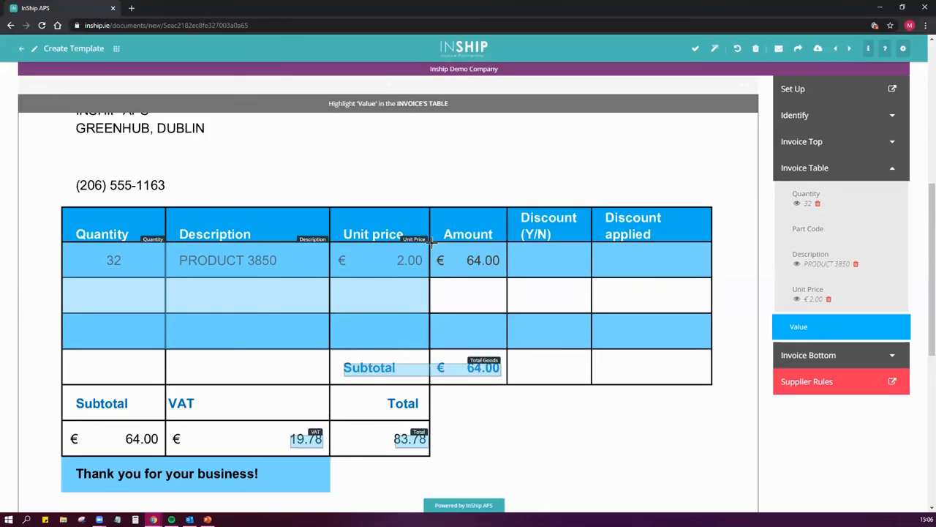
{"action": "left_click_drag", "start_coordinate": [432, 241], "coordinate": [506, 247]}
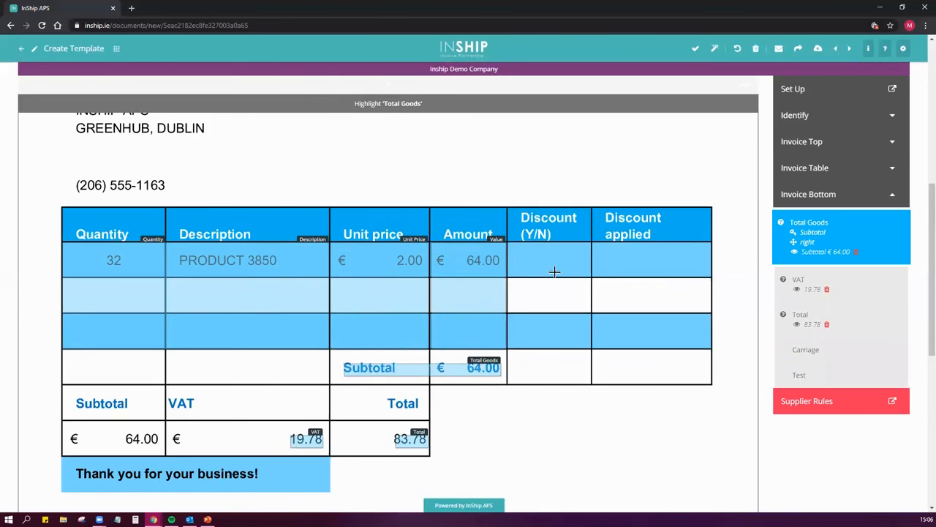
Re-mark Total Goods, VAT and Total in the bottom totals table so each selection includes its label above the amount
{"action": "scroll", "coordinate": [570, 403], "scroll_direction": "down", "scroll_amount": 1}
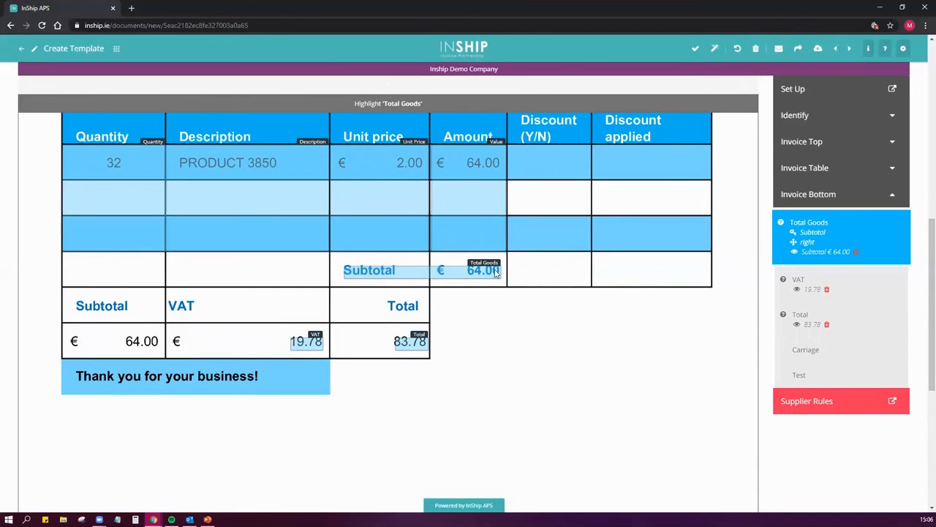
{"action": "left_click", "coordinate": [446, 272]}
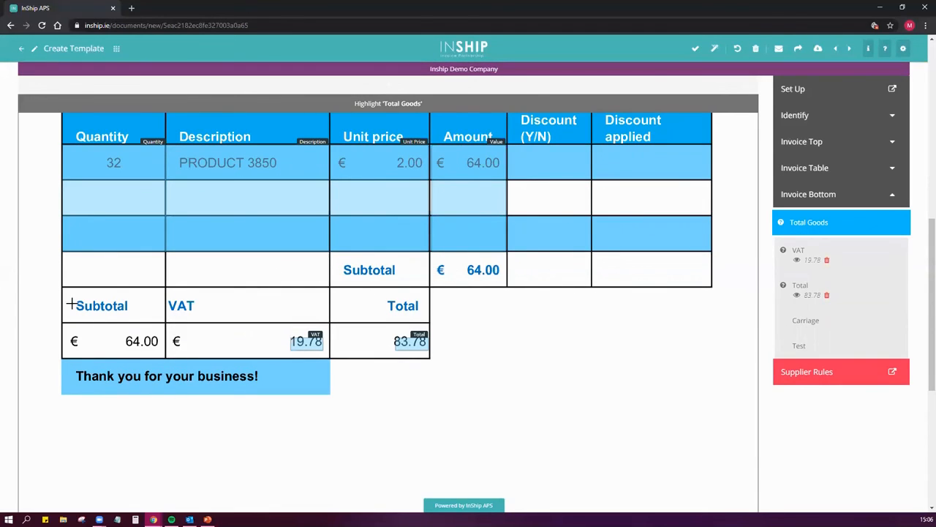
{"action": "left_click_drag", "start_coordinate": [63, 289], "coordinate": [158, 353]}
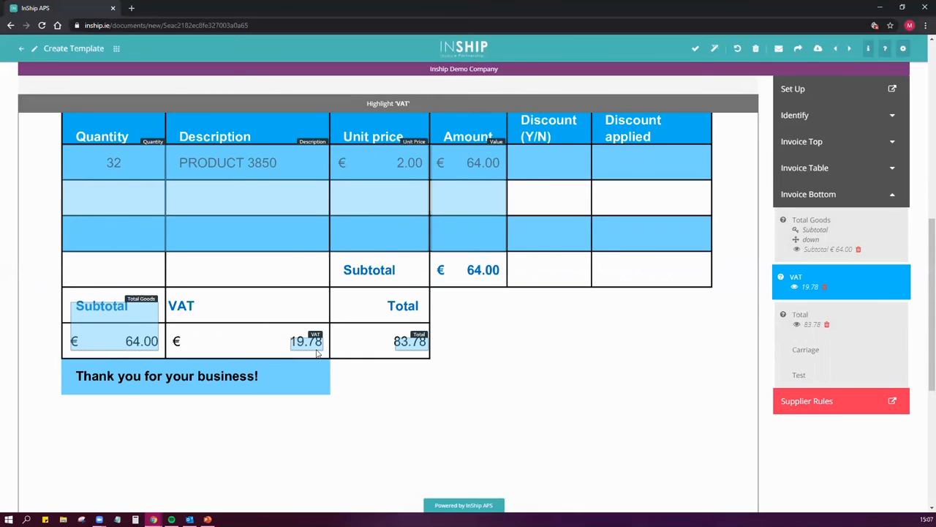
{"action": "left_click", "coordinate": [824, 287]}
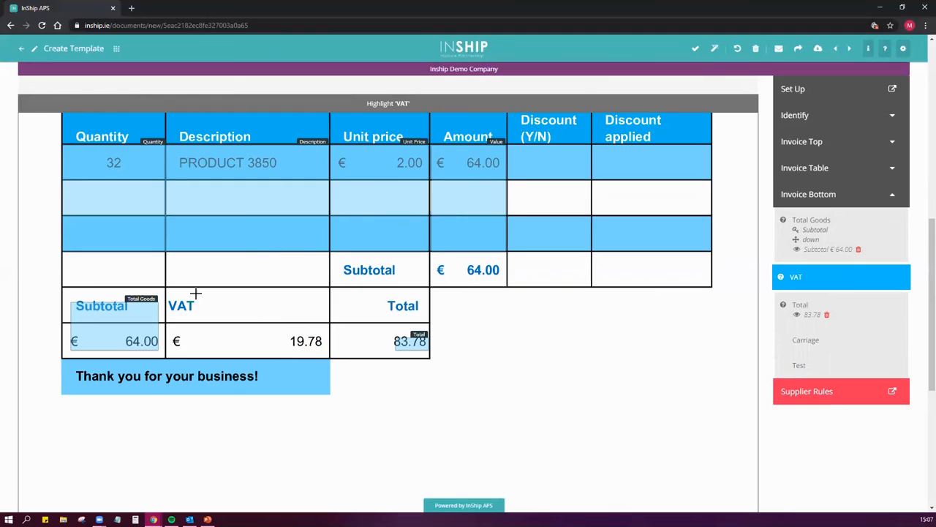
{"action": "left_click_drag", "start_coordinate": [167, 298], "coordinate": [335, 359]}
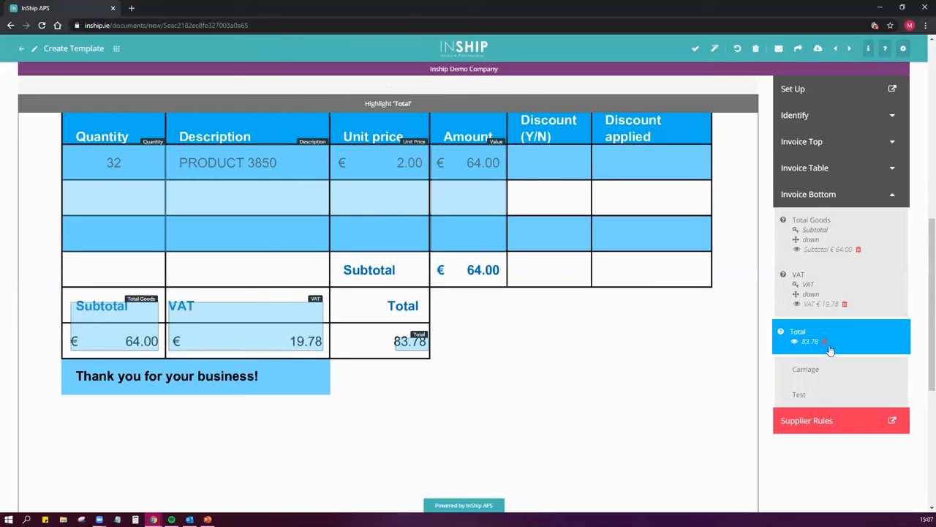
{"action": "left_click_drag", "start_coordinate": [383, 292], "coordinate": [432, 352]}
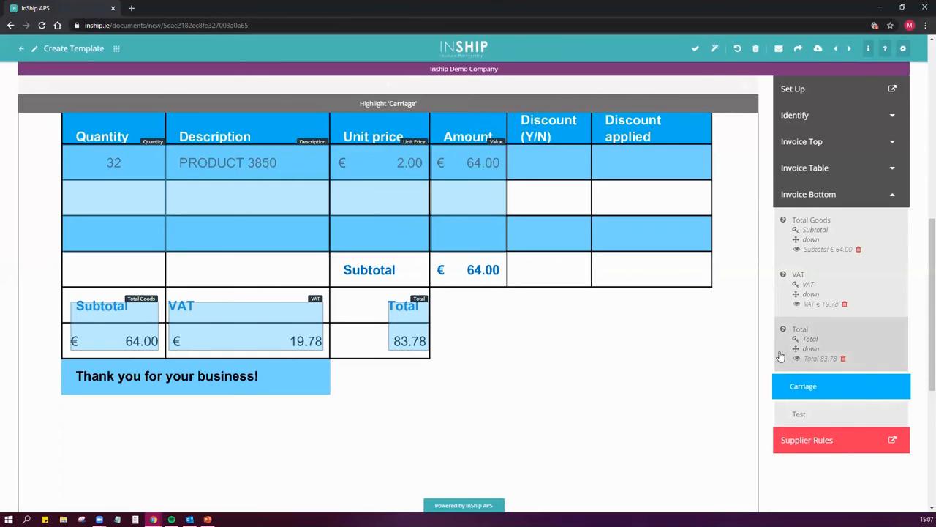
Set the process type to PO - Processed via PO Number in the Bits n Bobs supplier rules and finish the template
{"action": "left_click", "coordinate": [827, 441]}
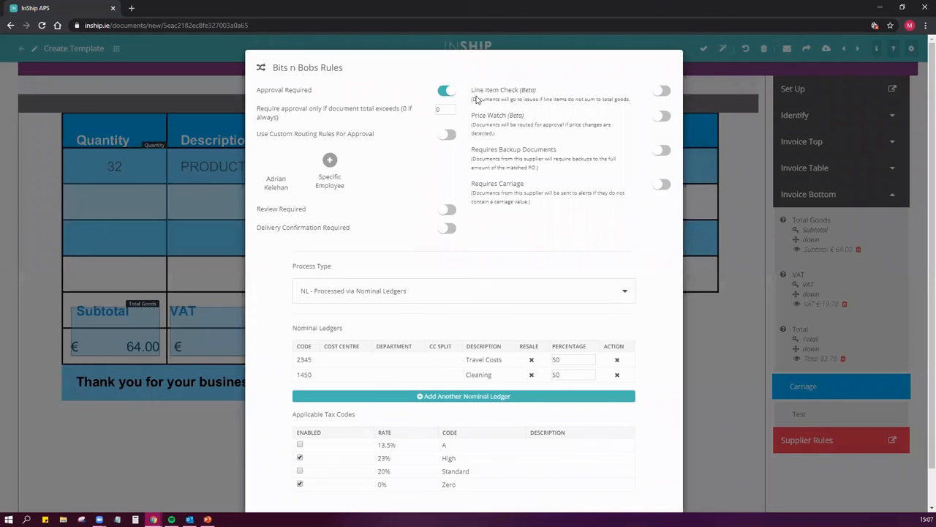
{"action": "scroll", "coordinate": [695, 289], "scroll_direction": "down", "scroll_amount": 1}
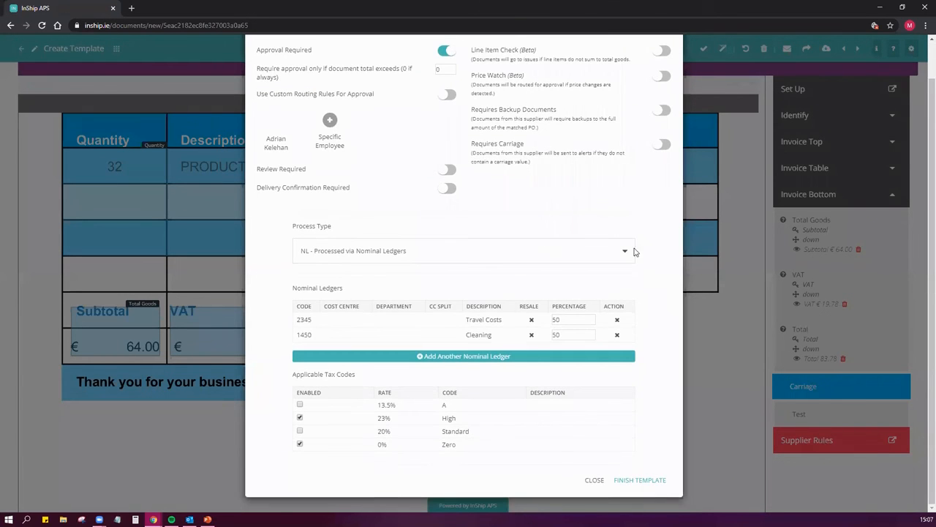
{"action": "left_click", "coordinate": [532, 254]}
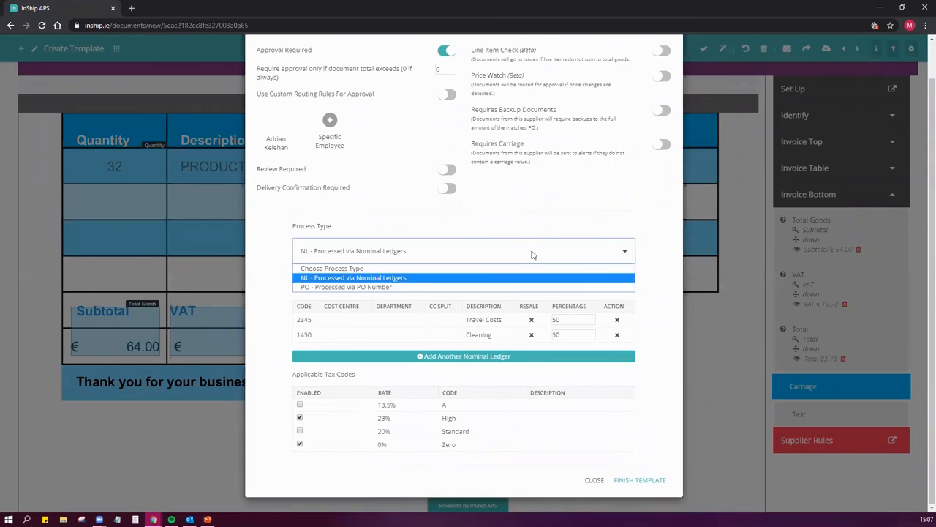
{"action": "left_click", "coordinate": [383, 288]}
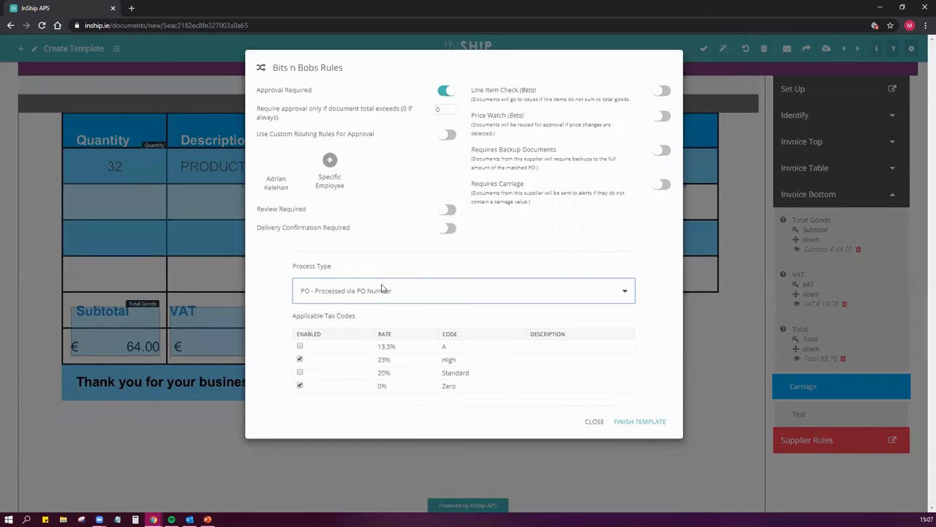
{"action": "left_click", "coordinate": [647, 422]}
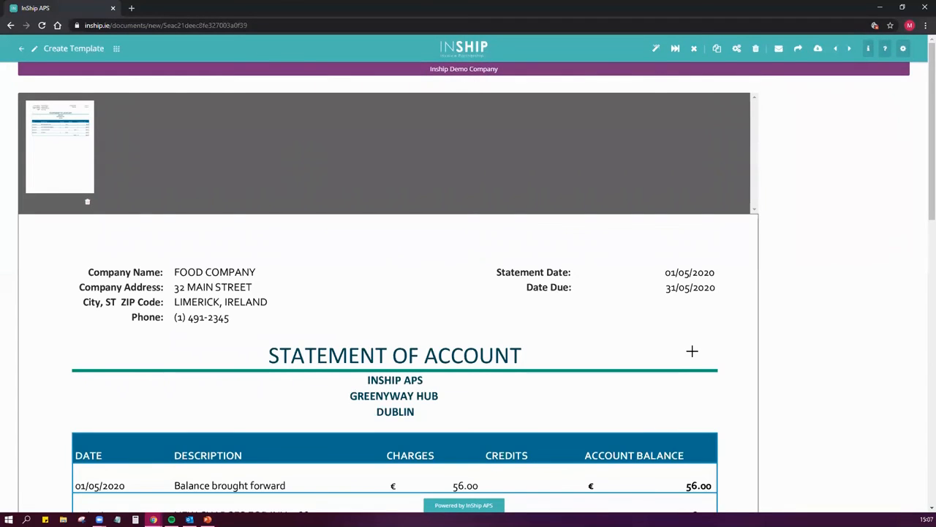
Create a Statement template for supplier FOOD - Food Network from the Statement of Account document, finding the supplier by the name "food"
{"action": "scroll", "coordinate": [659, 278], "scroll_direction": "down", "scroll_amount": 1}
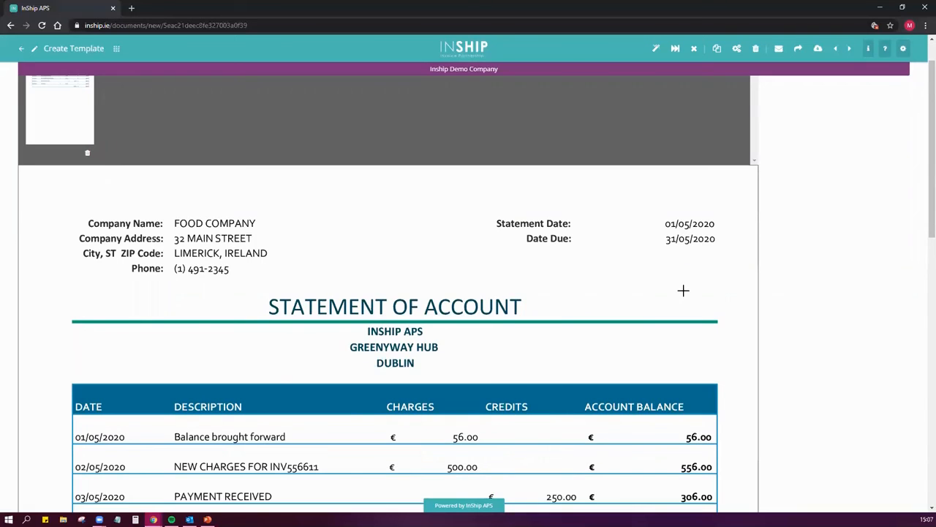
{"action": "scroll", "coordinate": [678, 293], "scroll_direction": "up", "scroll_amount": 1}
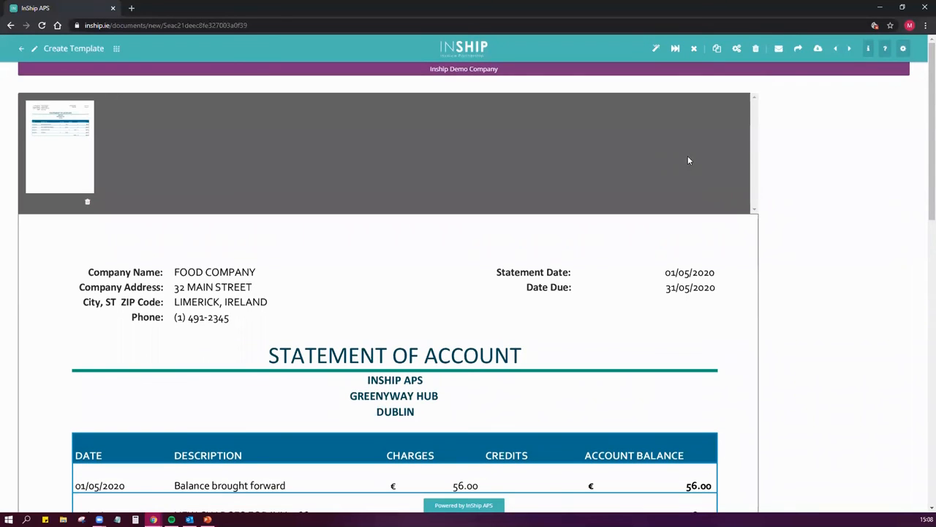
{"action": "left_click", "coordinate": [656, 49]}
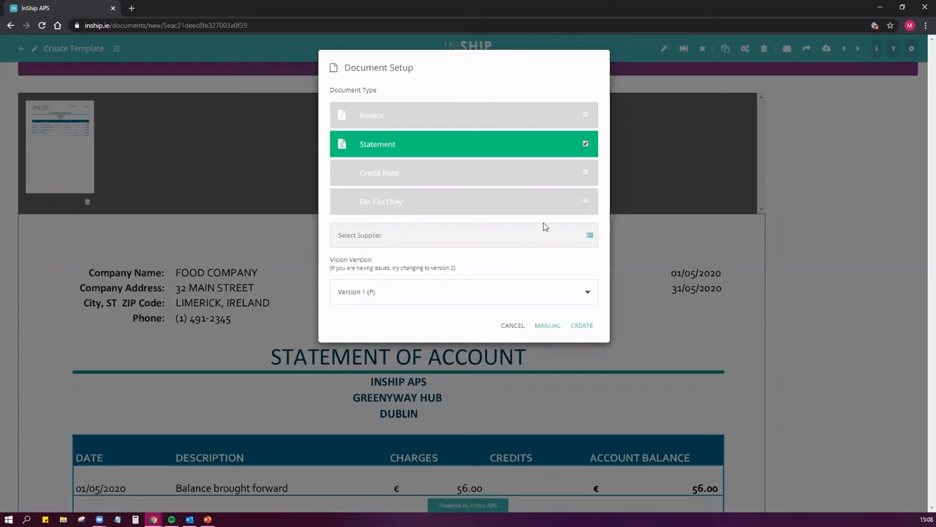
{"action": "left_click", "coordinate": [589, 236]}
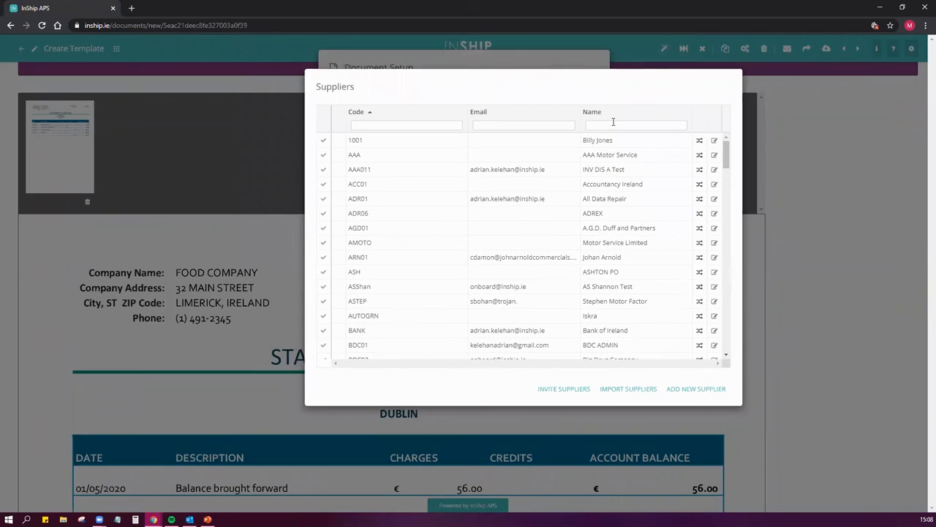
{"action": "type", "text": "ood"}
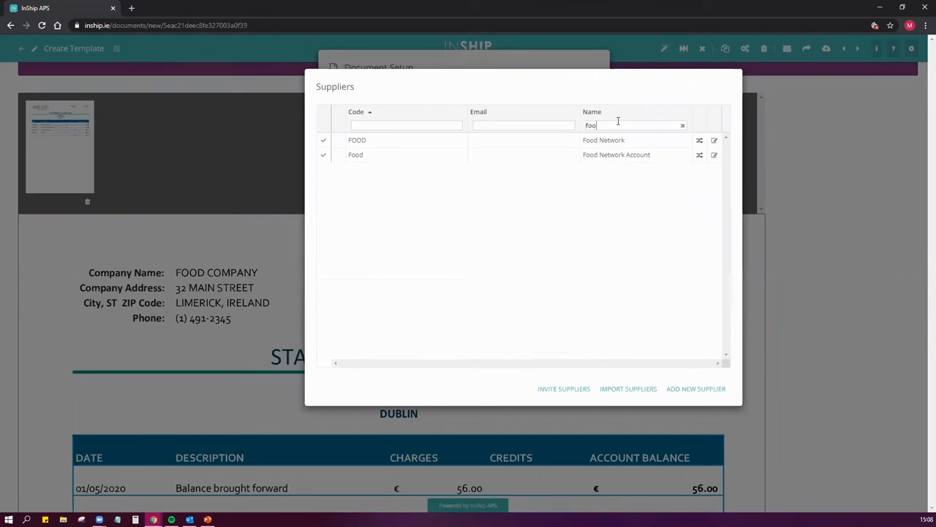
{"action": "left_click", "coordinate": [324, 143]}
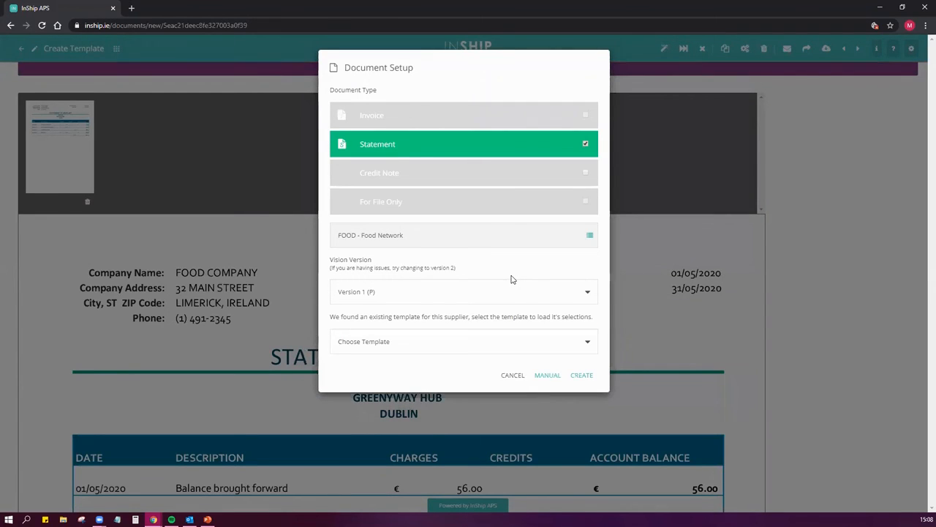
{"action": "left_click", "coordinate": [582, 377]}
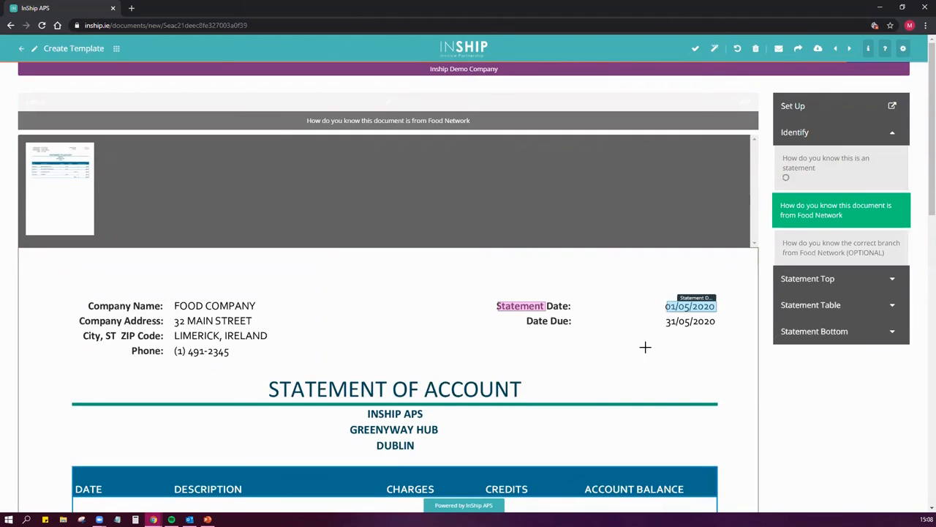
Mark FOOD COMPANY as the supplier identifier and re-mark Statement Date to include its Statement Date label
{"action": "scroll", "coordinate": [640, 345], "scroll_direction": "down", "scroll_amount": 1}
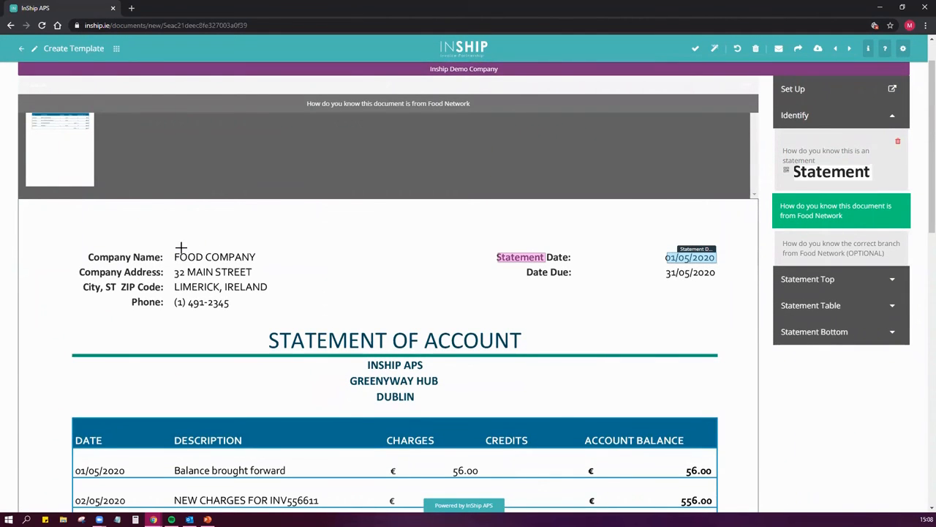
{"action": "left_click_drag", "start_coordinate": [168, 250], "coordinate": [259, 266]}
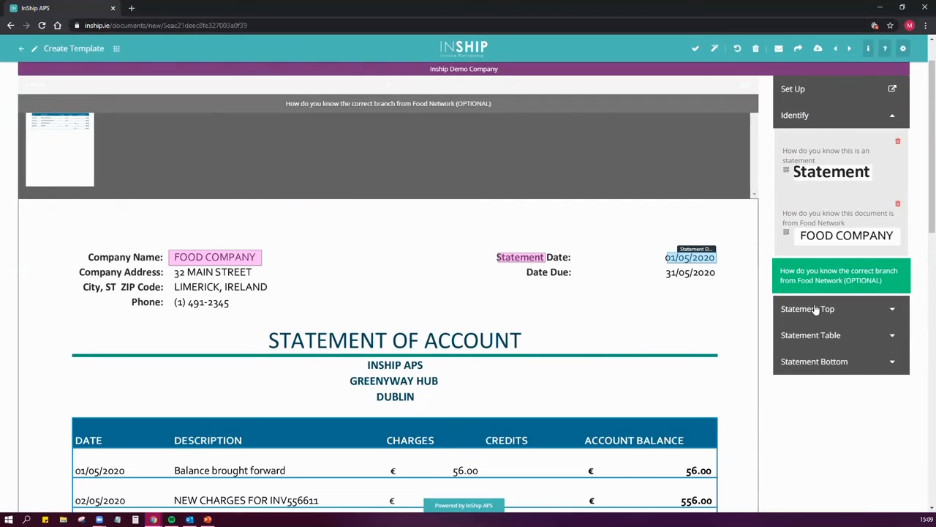
{"action": "left_click", "coordinate": [830, 308]}
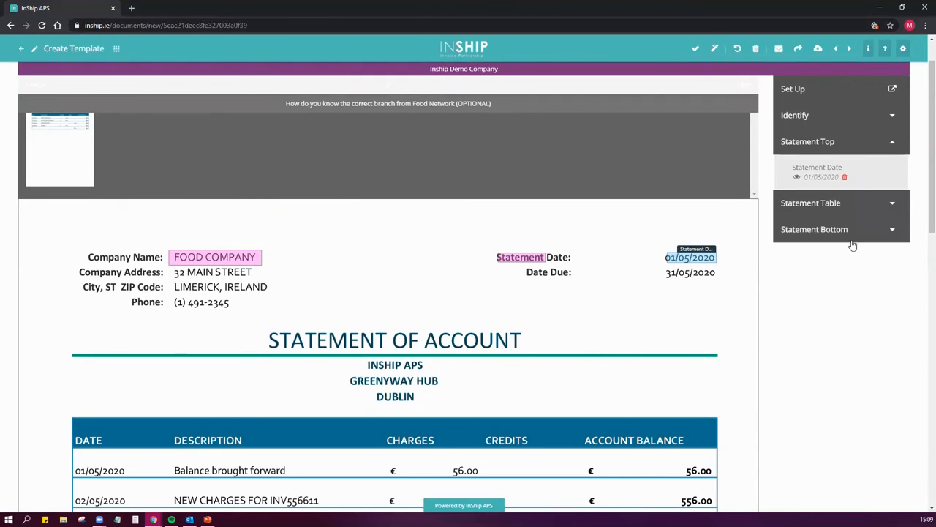
{"action": "left_click", "coordinate": [704, 257]}
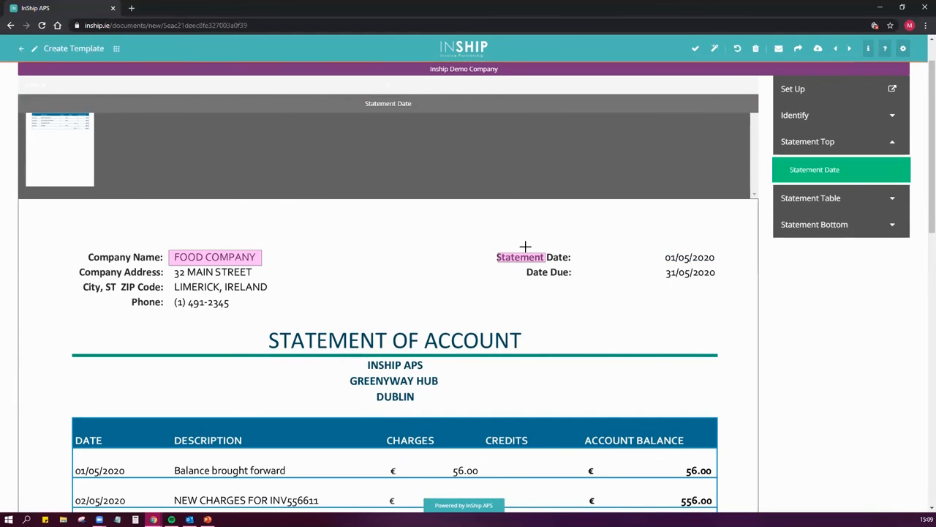
{"action": "left_click_drag", "start_coordinate": [490, 251], "coordinate": [717, 264]}
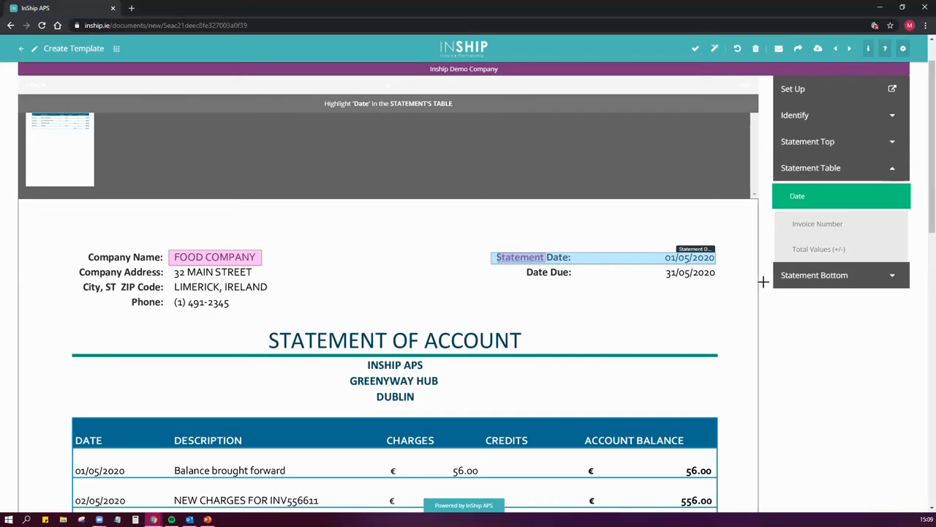
{"action": "left_click", "coordinate": [831, 142]}
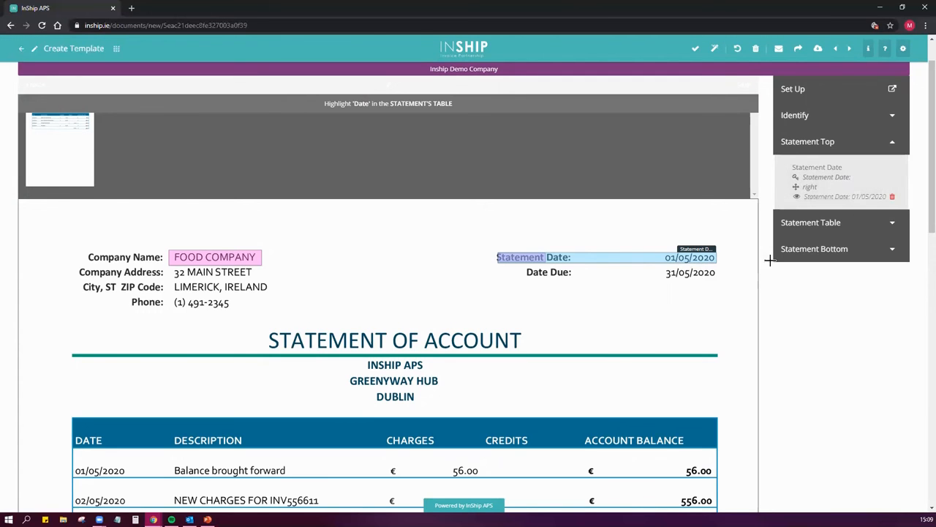
Mark the statement table's Date column, the Description column as Invoice Number, and Charges with Credits as Total Values (+/-)
{"action": "left_click", "coordinate": [819, 223]}
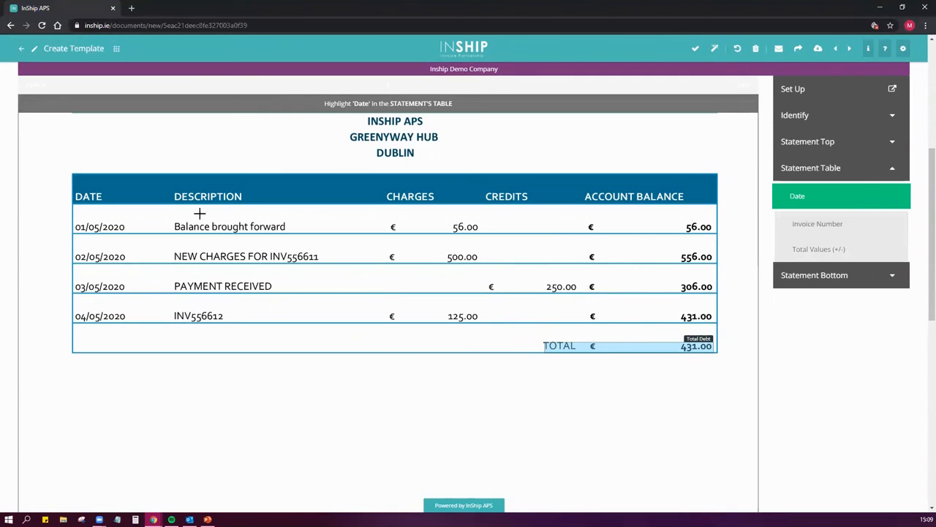
{"action": "left_click_drag", "start_coordinate": [73, 205], "coordinate": [159, 323]}
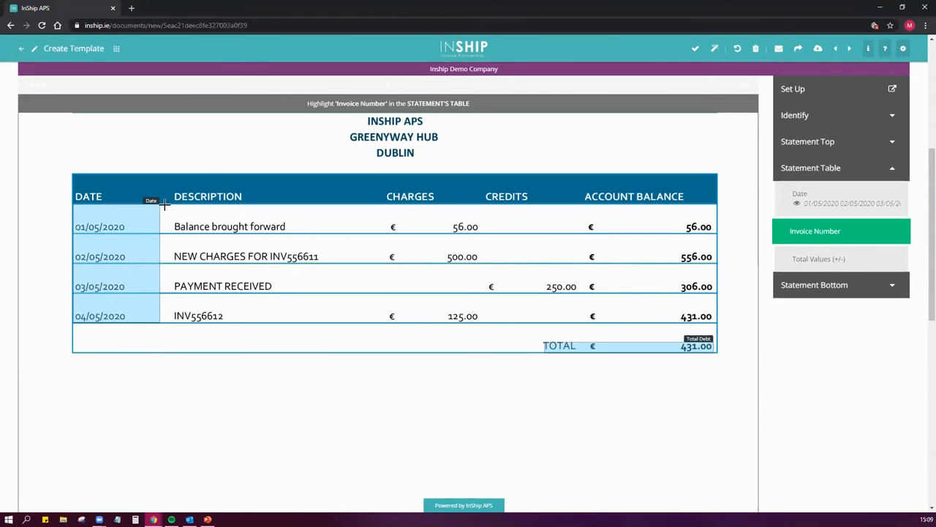
{"action": "left_click_drag", "start_coordinate": [163, 204], "coordinate": [376, 216]}
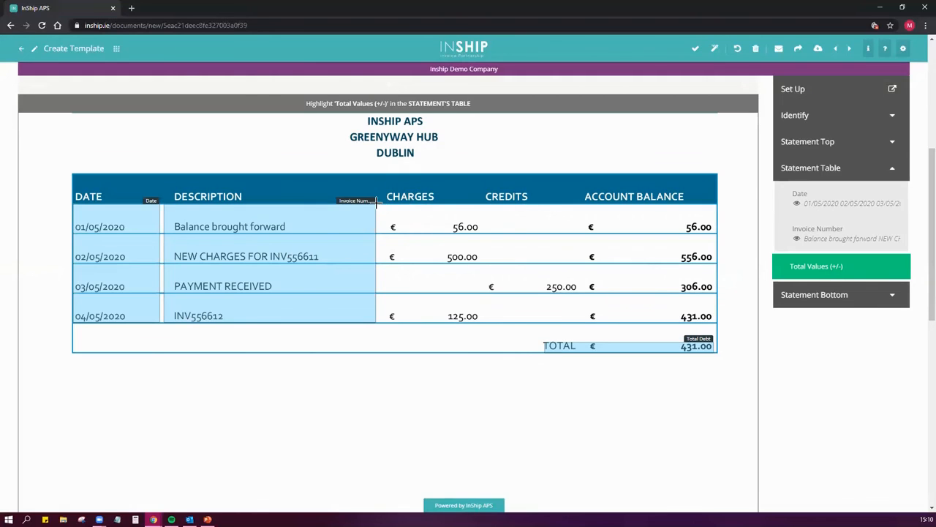
{"action": "left_click_drag", "start_coordinate": [377, 203], "coordinate": [585, 205]}
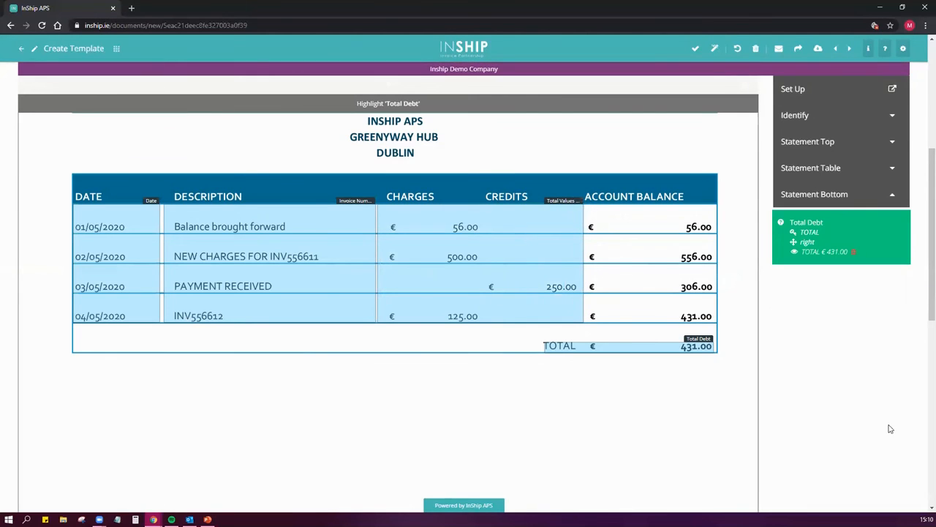
{"action": "scroll", "coordinate": [857, 419], "scroll_direction": "down", "scroll_amount": 1}
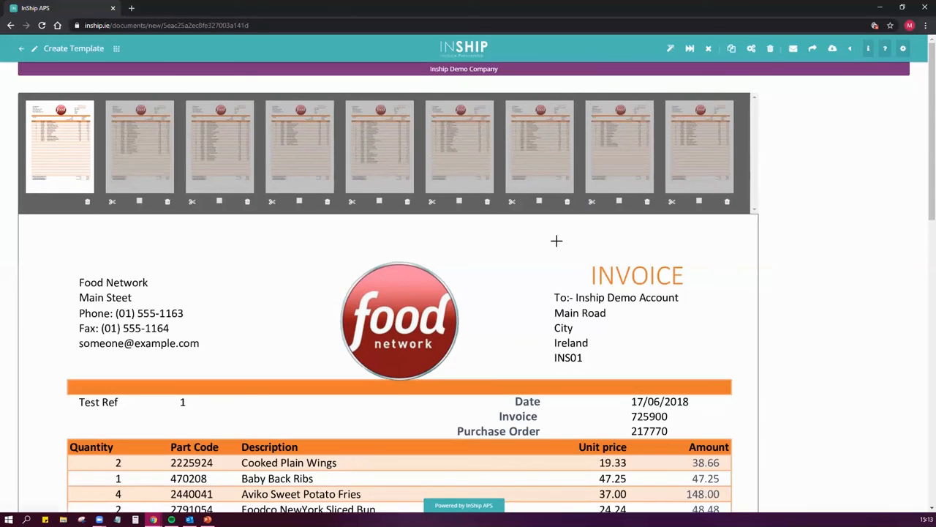
Select the last three pages of the nine-page Food Network invoice document and split them off together into a new document
{"action": "left_click", "coordinate": [539, 202]}
{"action": "left_click", "coordinate": [619, 202]}
{"action": "left_click", "coordinate": [699, 202]}
{"action": "left_click", "coordinate": [731, 50]}
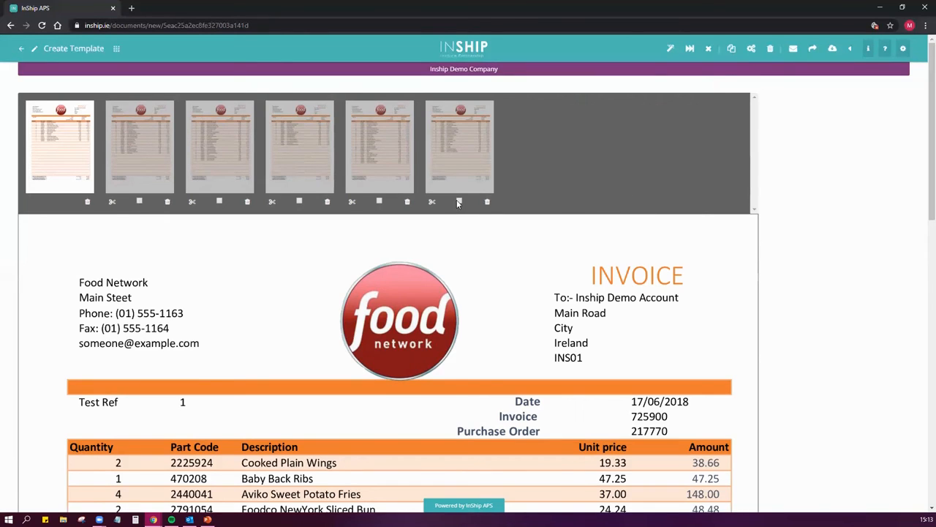
Split the extra pages off the Food Network document one by one into separate documents, leaving only the first page
{"action": "left_click", "coordinate": [112, 203]}
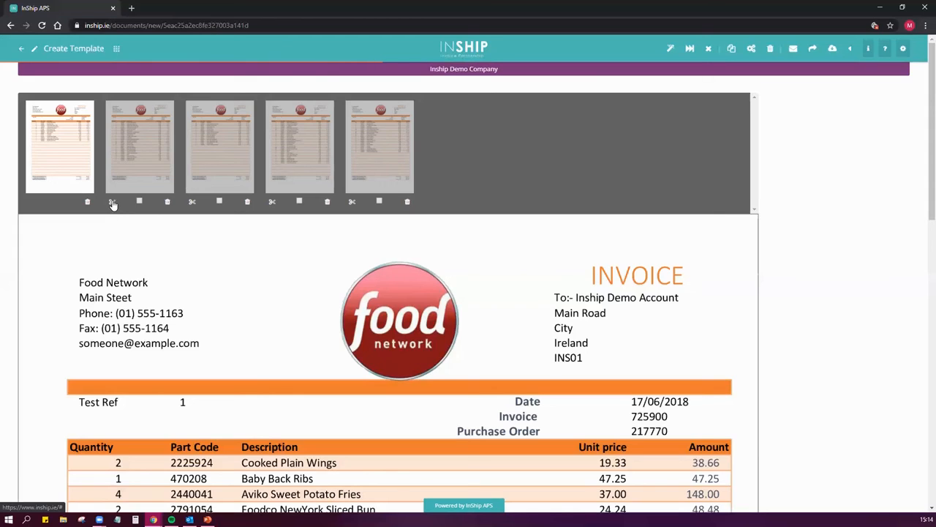
{"action": "left_click", "coordinate": [111, 202]}
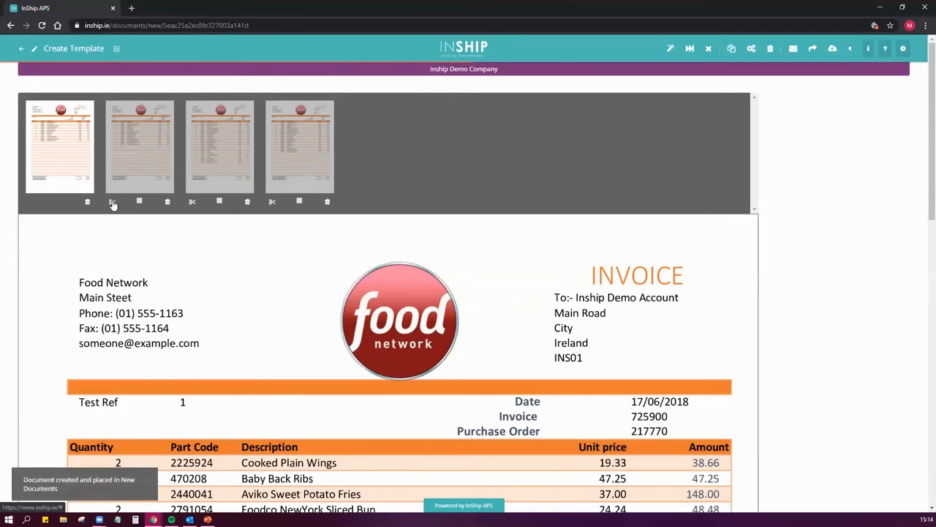
{"action": "left_click", "coordinate": [273, 202]}
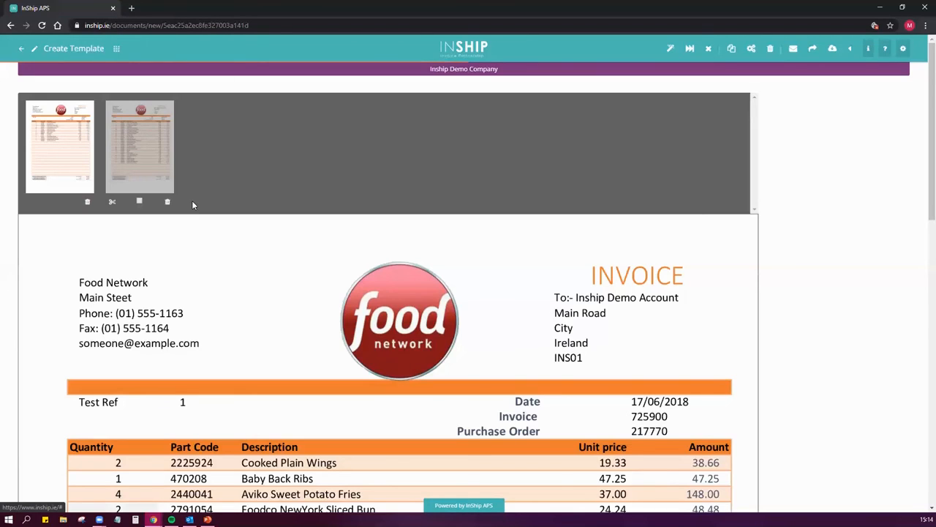
{"action": "left_click", "coordinate": [113, 204]}
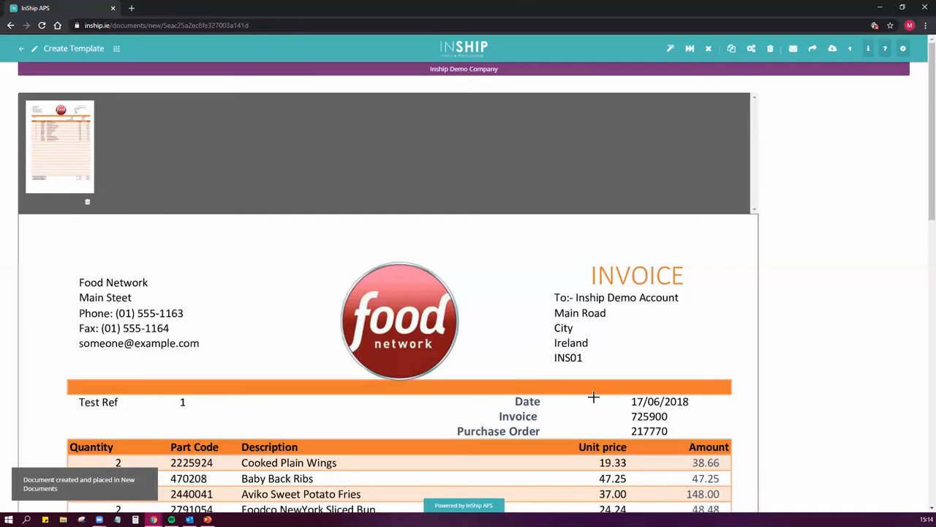
{"action": "scroll", "coordinate": [589, 390], "scroll_direction": "down", "scroll_amount": 2}
{"action": "scroll", "coordinate": [579, 378], "scroll_direction": "up", "scroll_amount": 2}
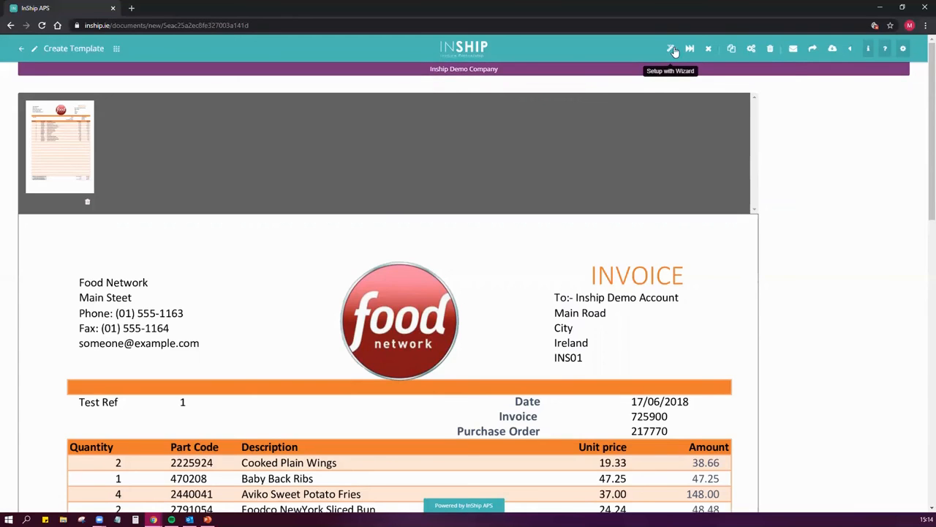
{"action": "left_click", "coordinate": [751, 49]}
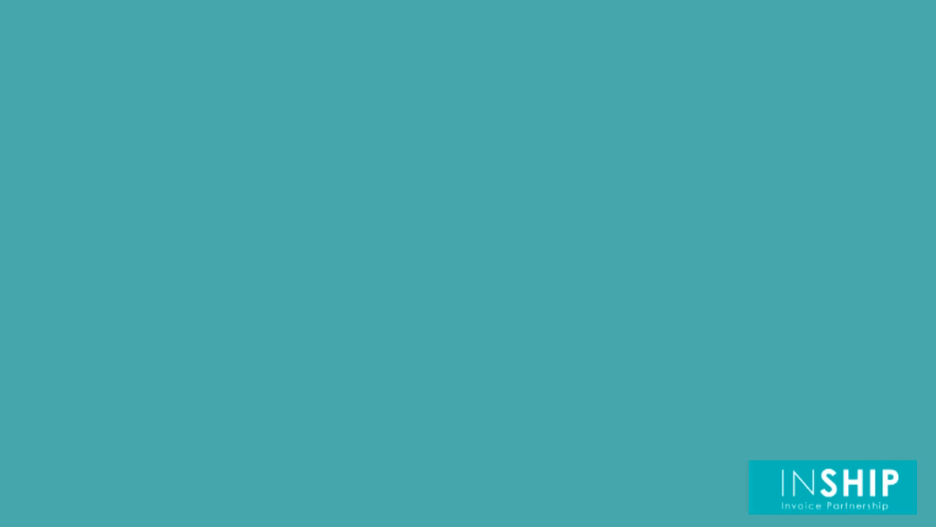